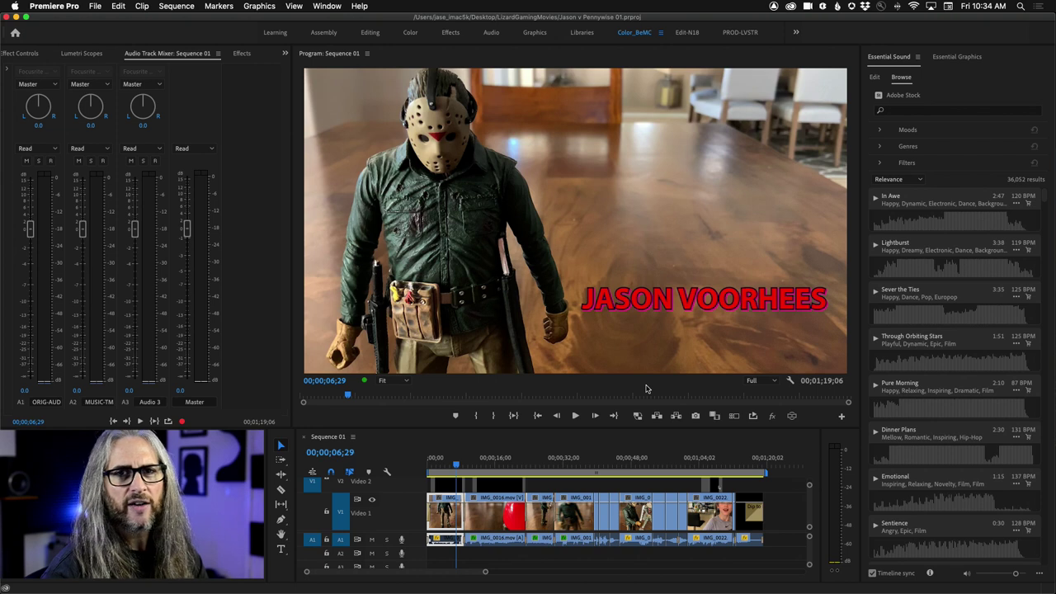
Expand the Adobe Stock music Filters section to show tempo, duration and vocals filters
click(878, 164)
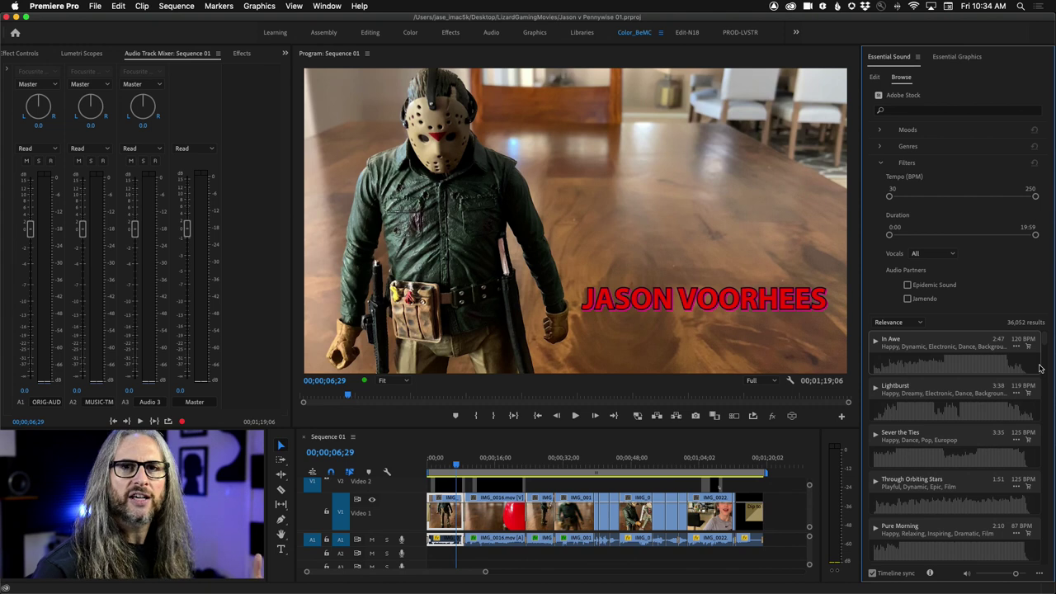
click(326, 6)
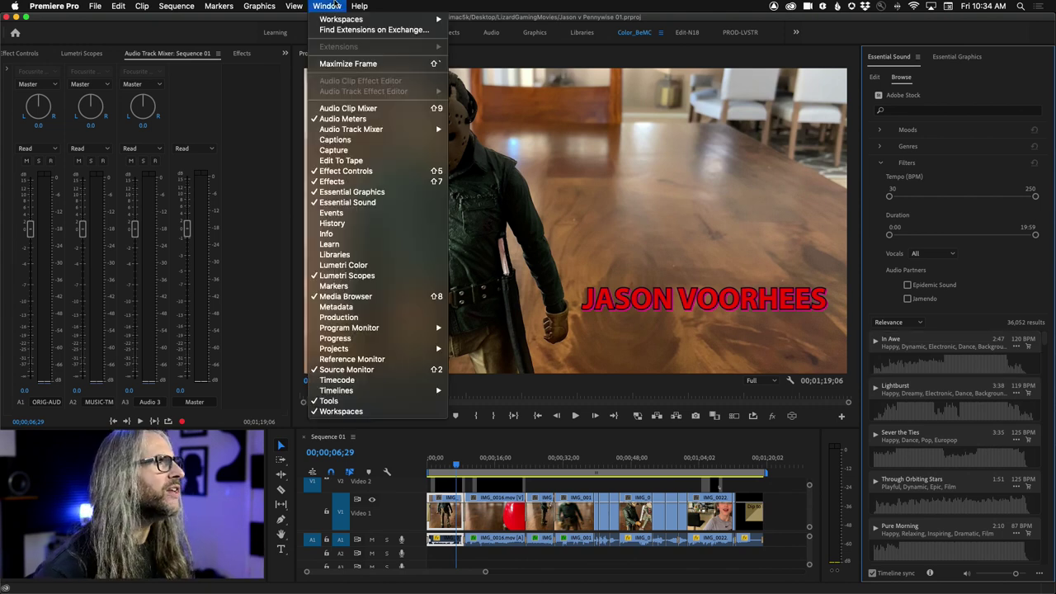
mouse_move(336, 389)
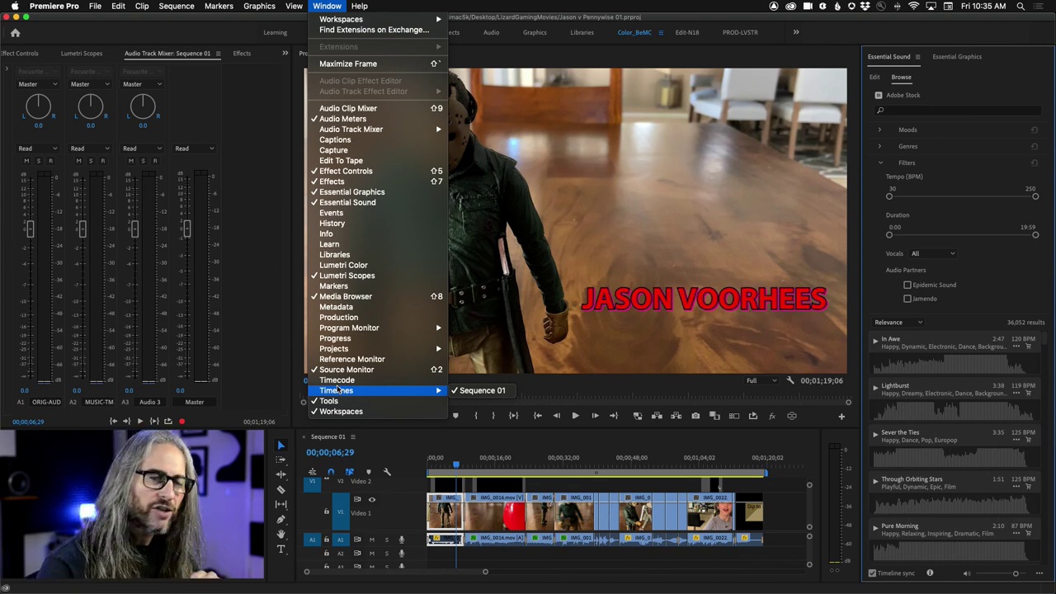
mouse_move(837, 7)
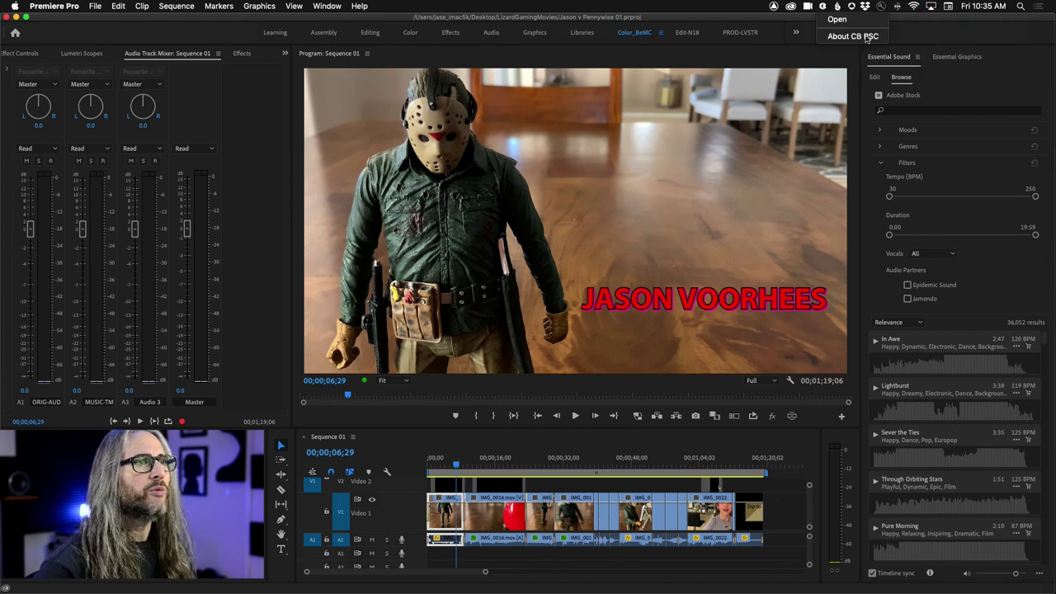
mouse_move(897, 6)
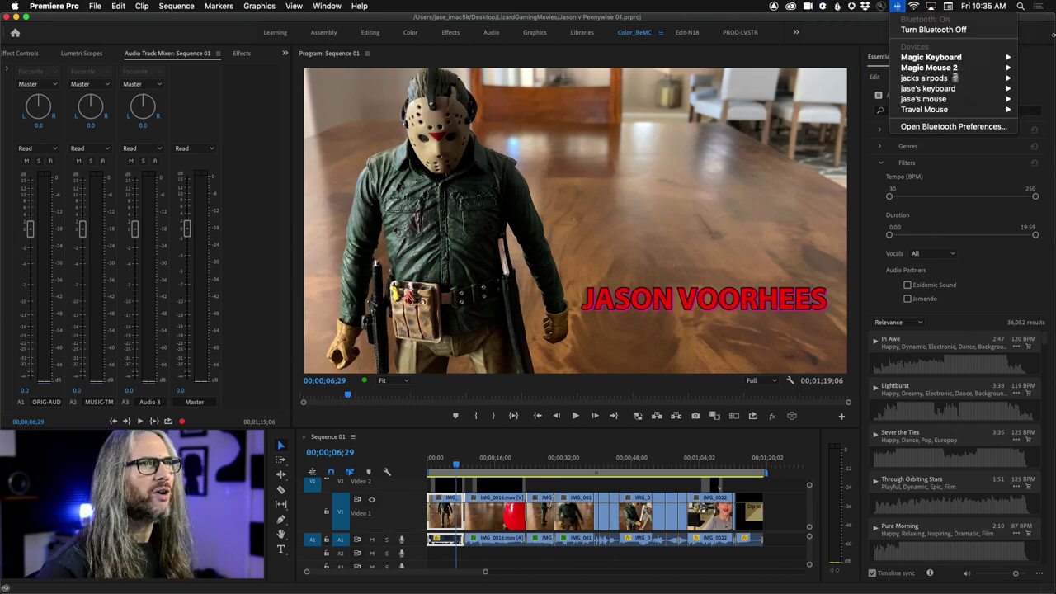
click(1035, 73)
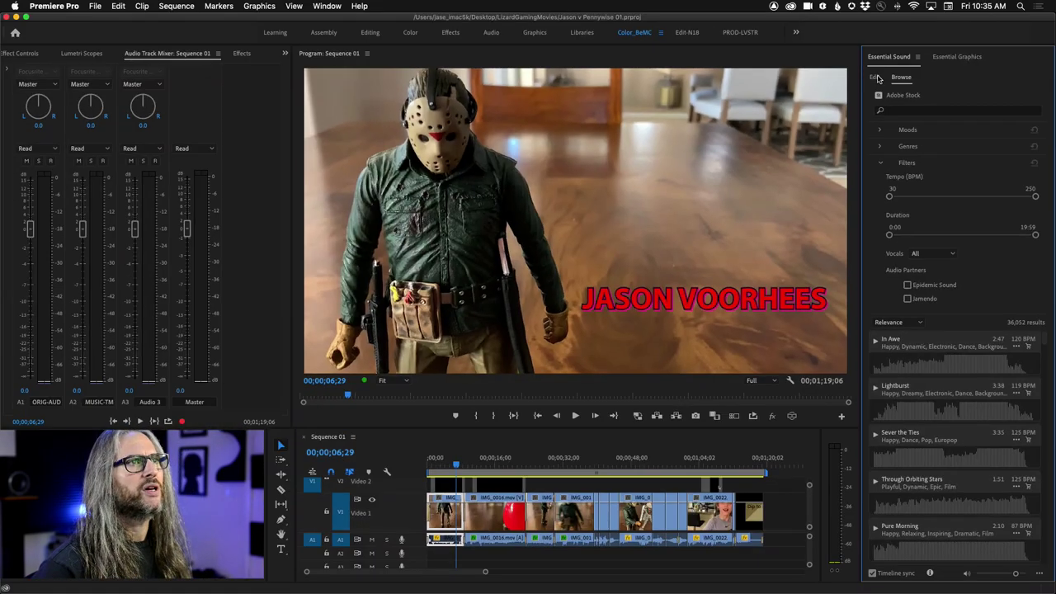
Deselect the timeline clip and toggle the Essential Sound panel between its Edit and Browse views
click(767, 115)
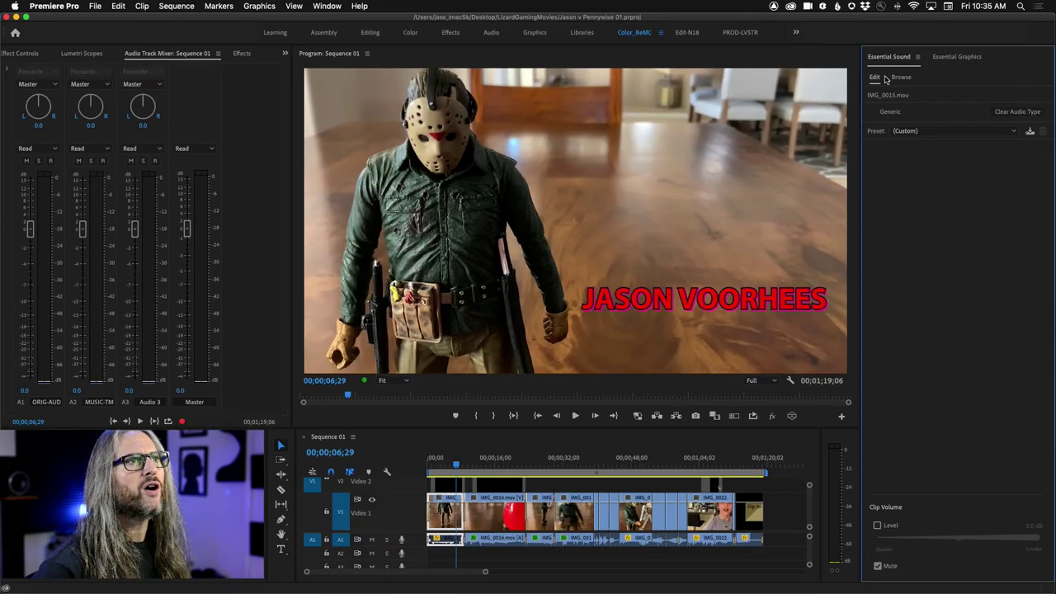
click(625, 557)
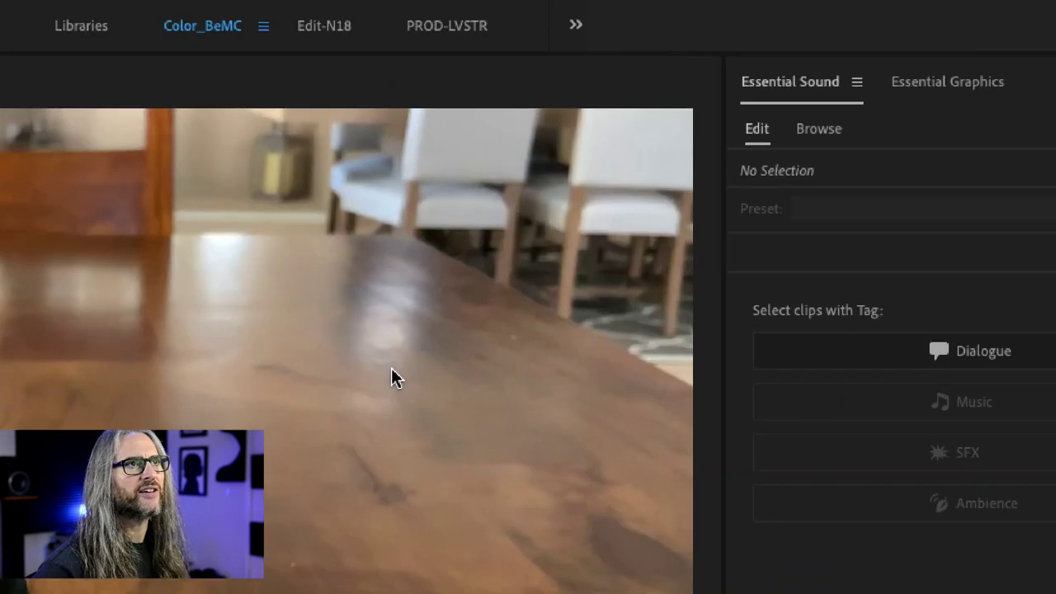
click(811, 133)
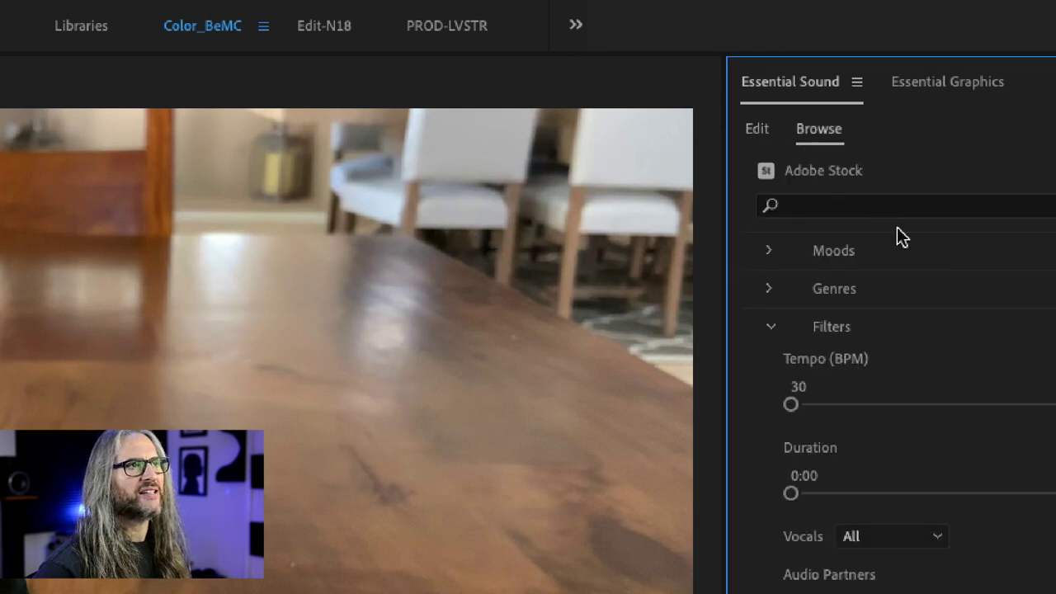
click(930, 86)
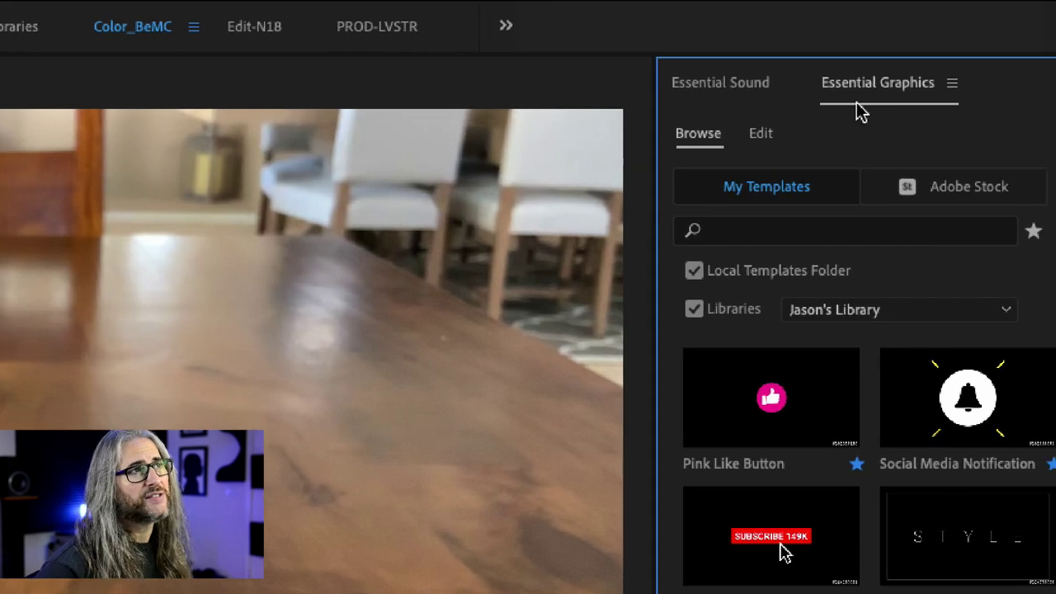
click(800, 83)
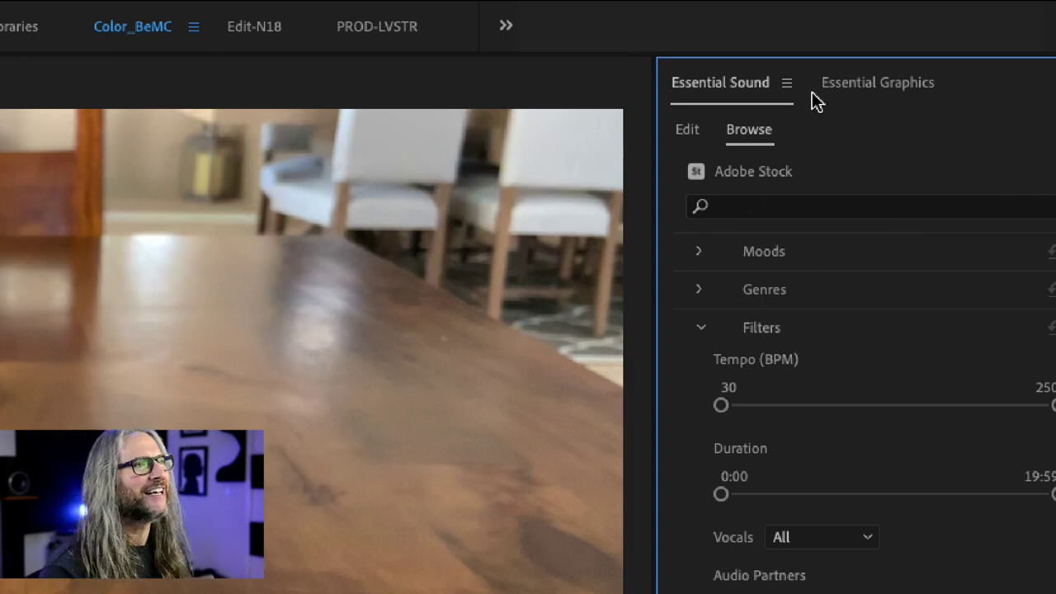
List Adobe Stock motion graphics templates, such as Word Cloud, in Essential Graphics
click(688, 131)
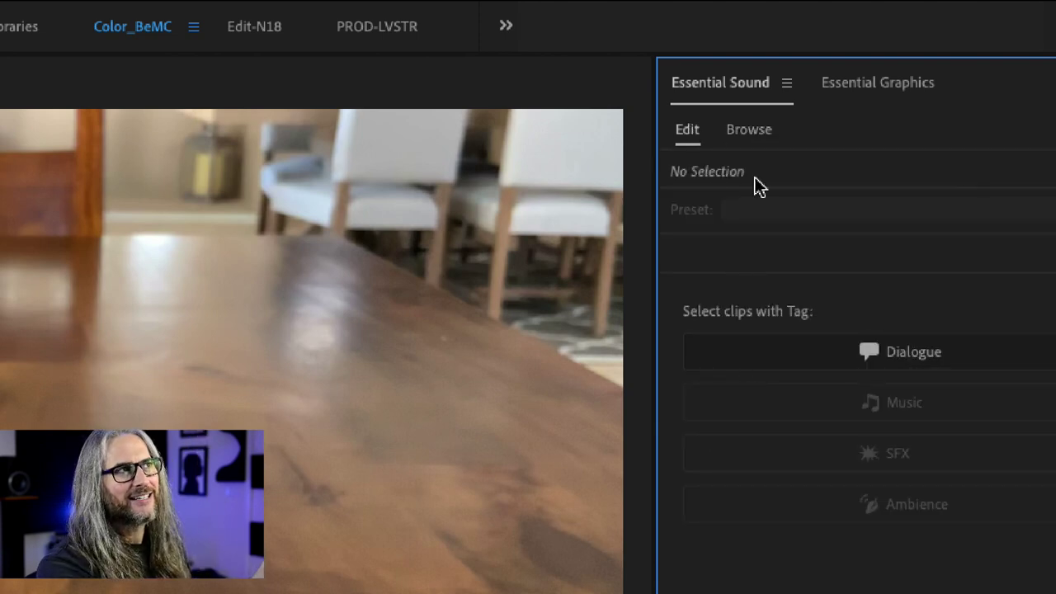
click(750, 129)
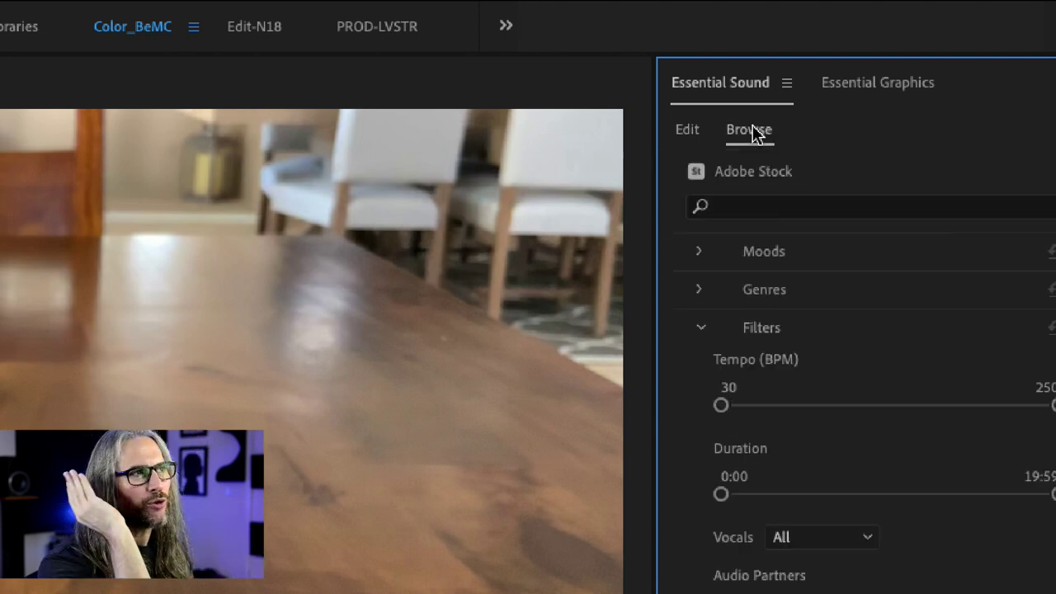
click(868, 76)
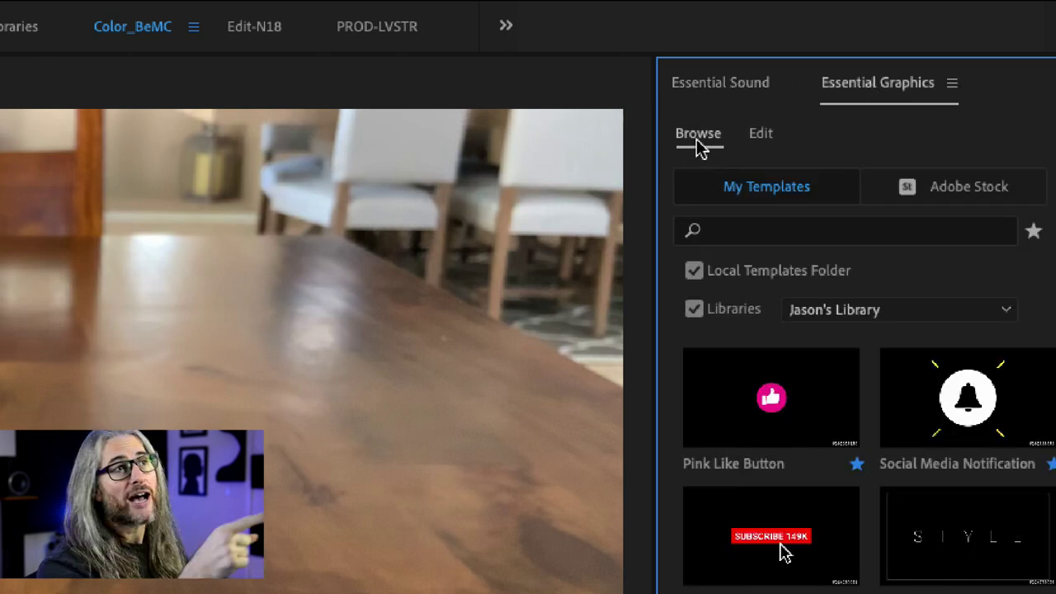
click(989, 205)
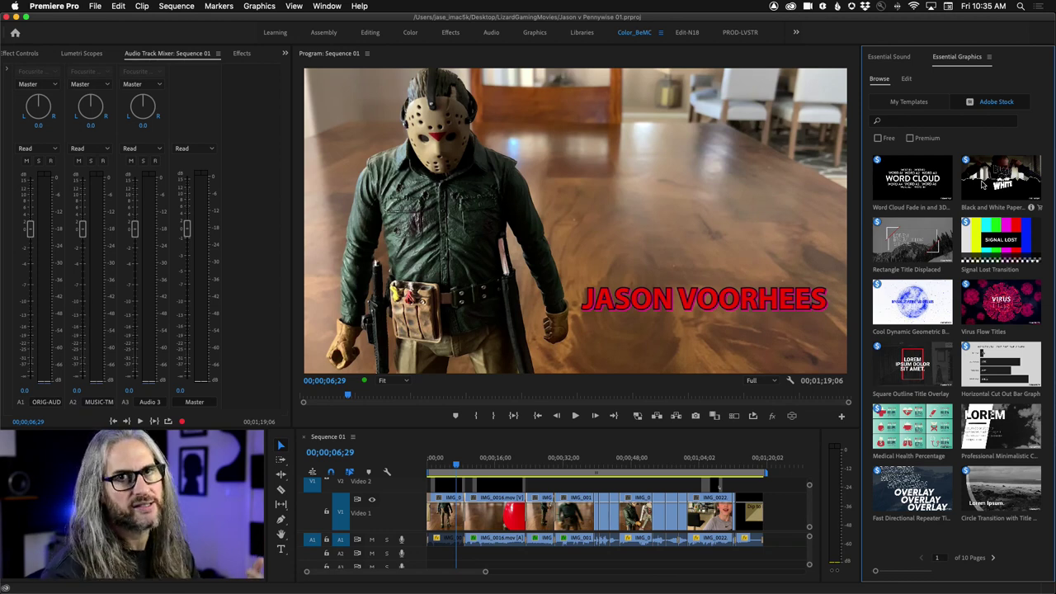
Return to the Essential Sound browser listing 36,052 Adobe Stock tracks led by In Awe
click(880, 56)
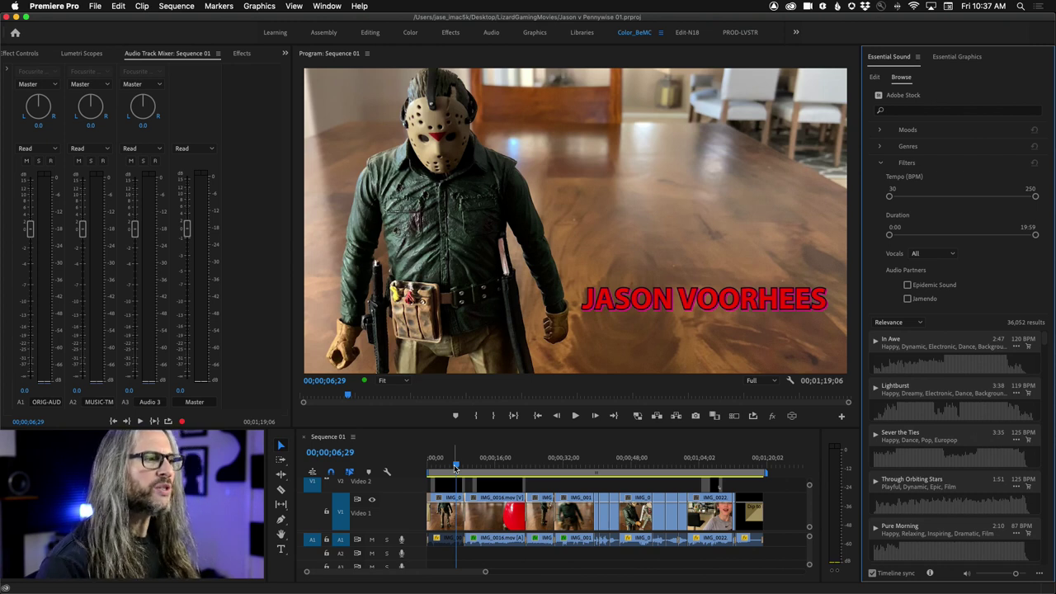
Play the Jason vs Pennywise sequence from the start, then return to the Pennywise shot near 16 seconds
drag(456, 467, 394, 468)
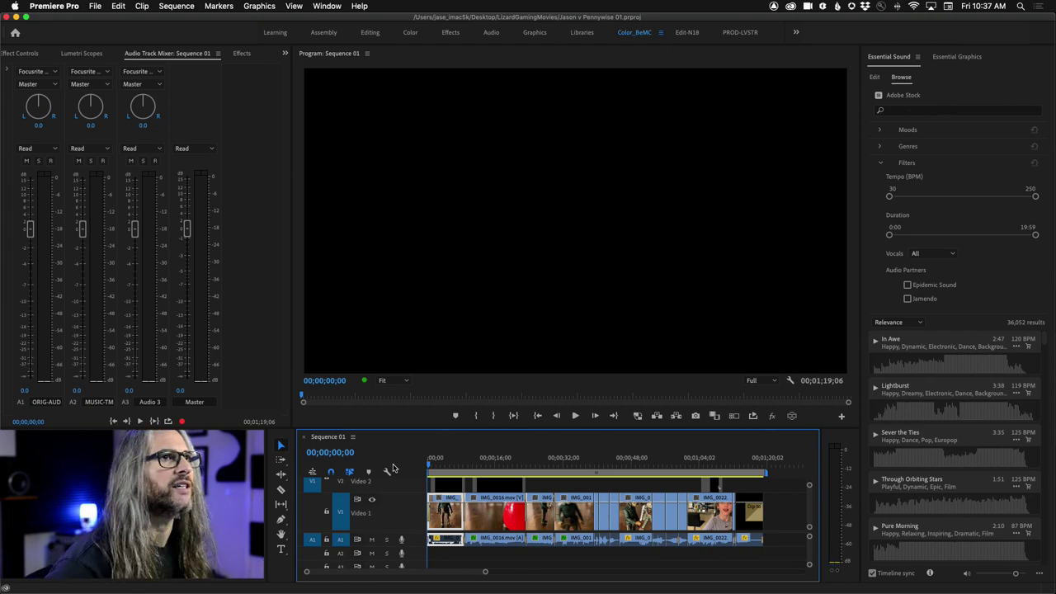
key(space)
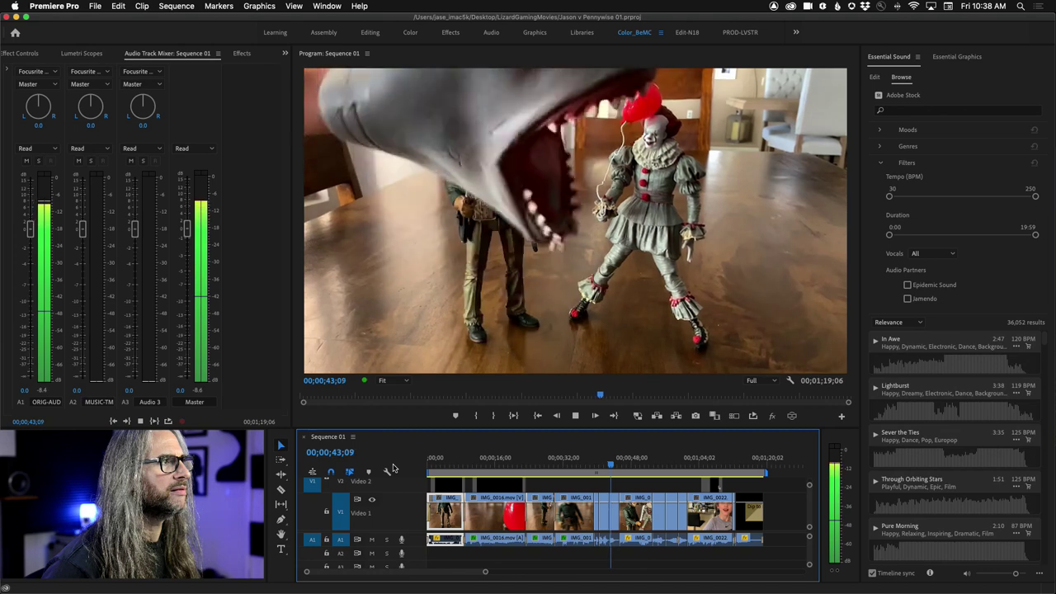
key(space)
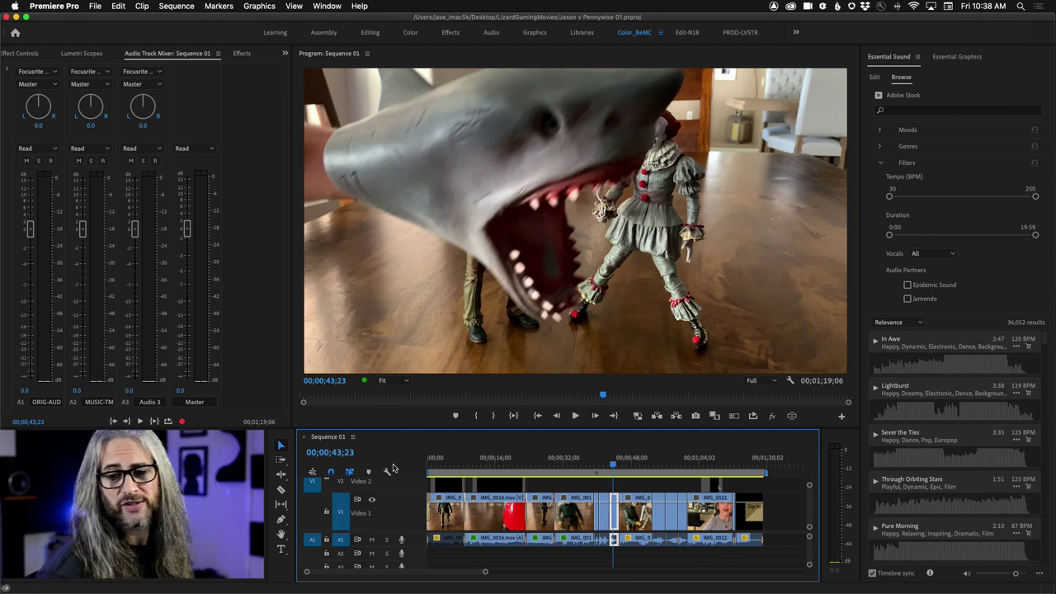
drag(612, 462, 421, 452)
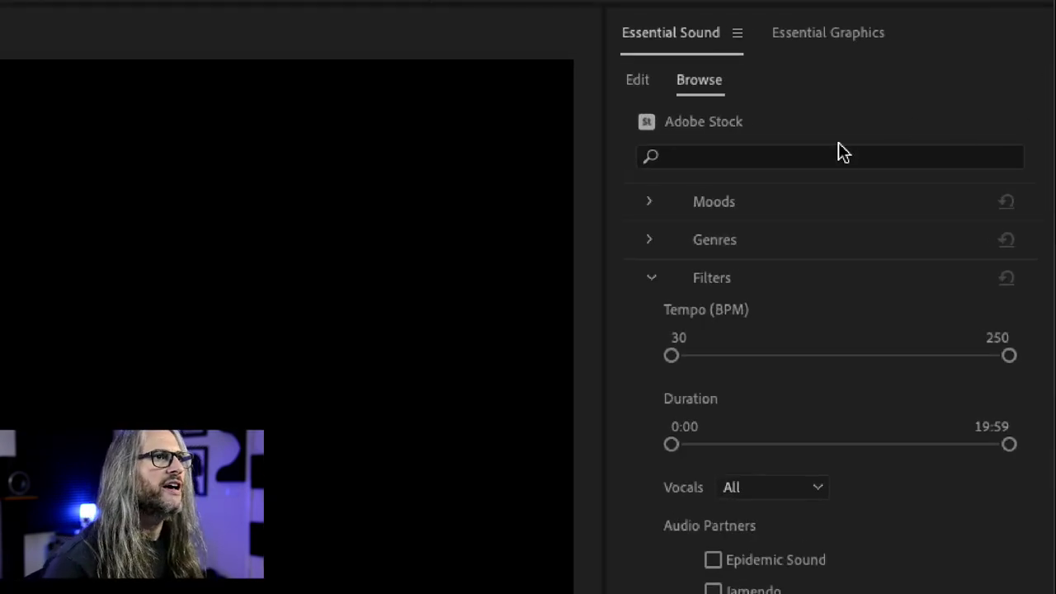
Expand the Moods filter list and browse the available moods
click(649, 201)
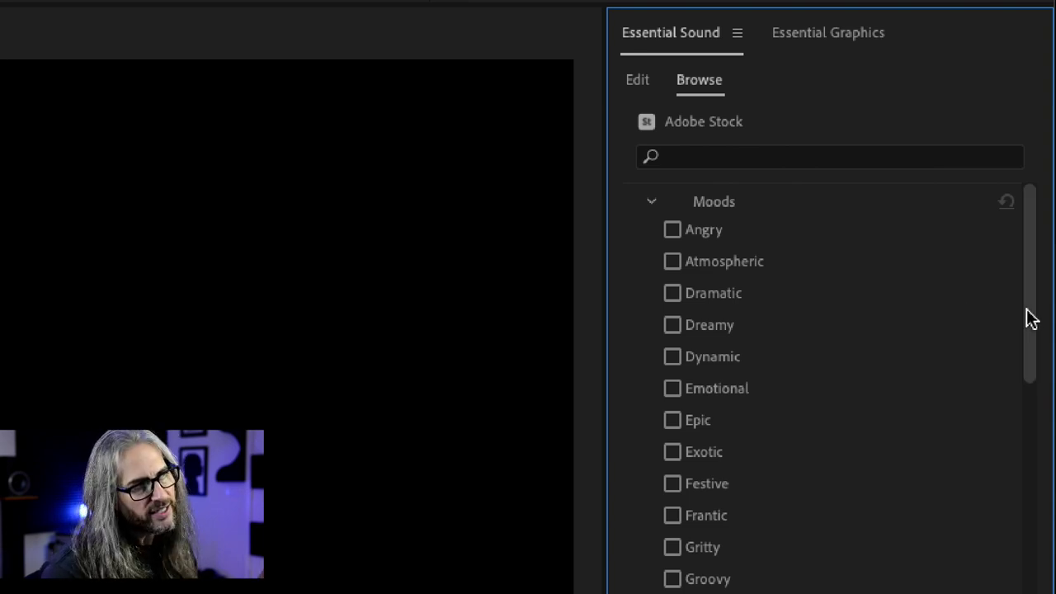
drag(1031, 318, 1033, 322)
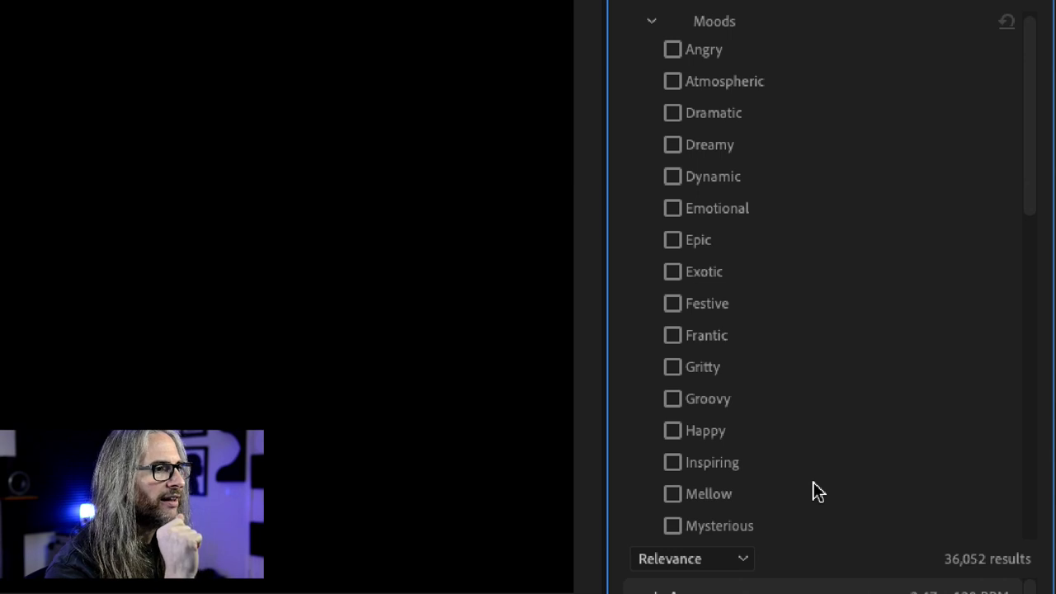
scroll(816, 491, down, 6)
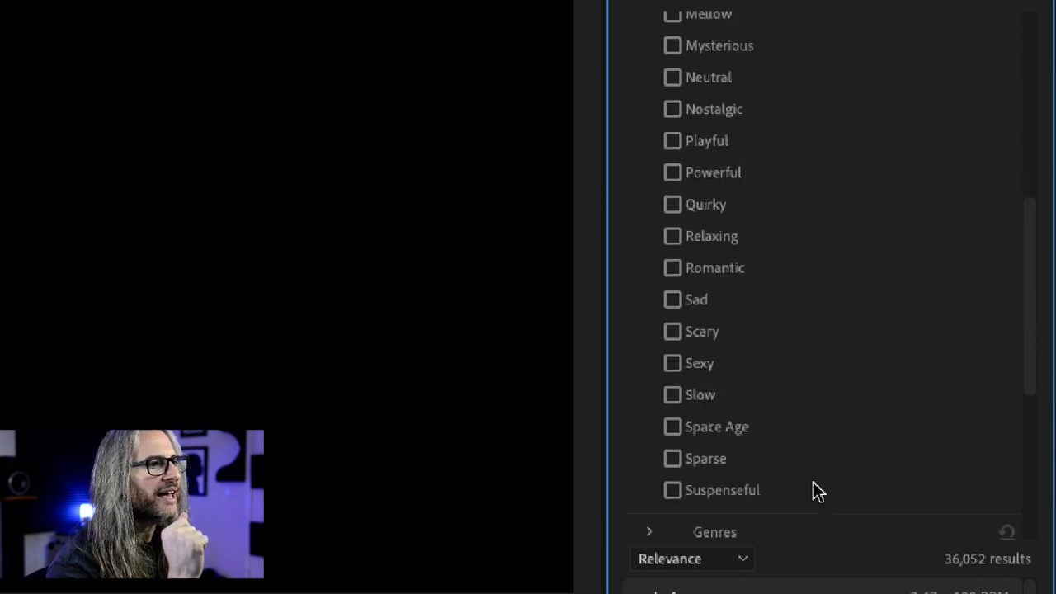
scroll(817, 490, up, 2)
scroll(817, 490, down, 4)
scroll(816, 491, up, 1)
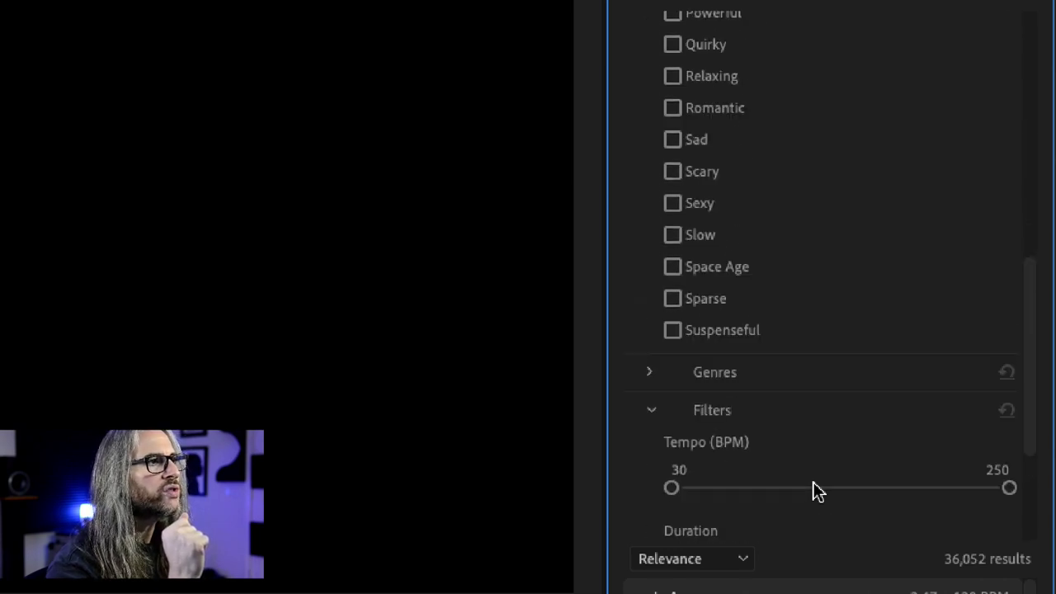
scroll(816, 491, up, 8)
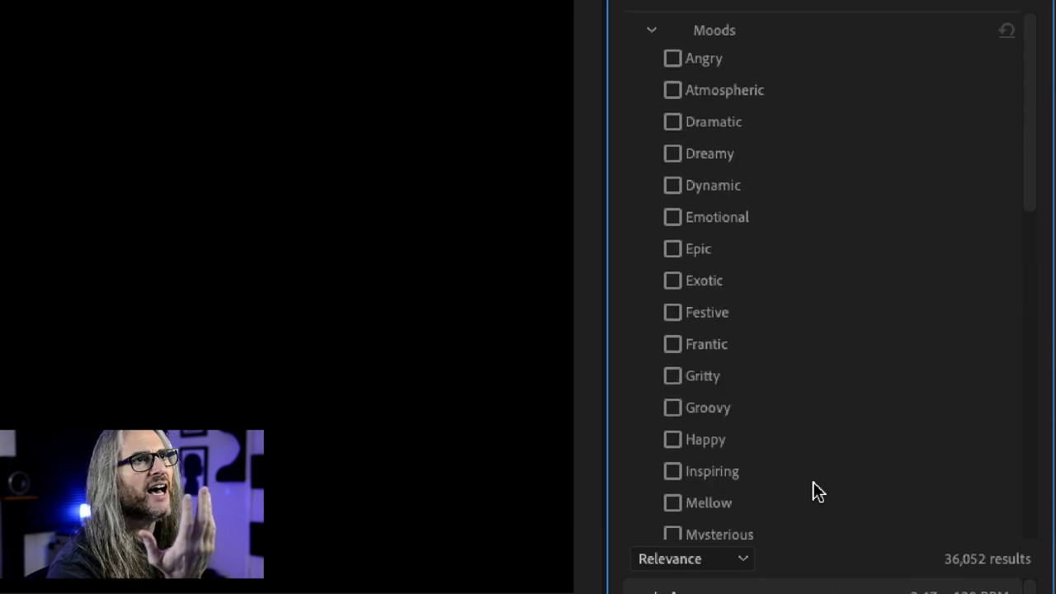
click(673, 59)
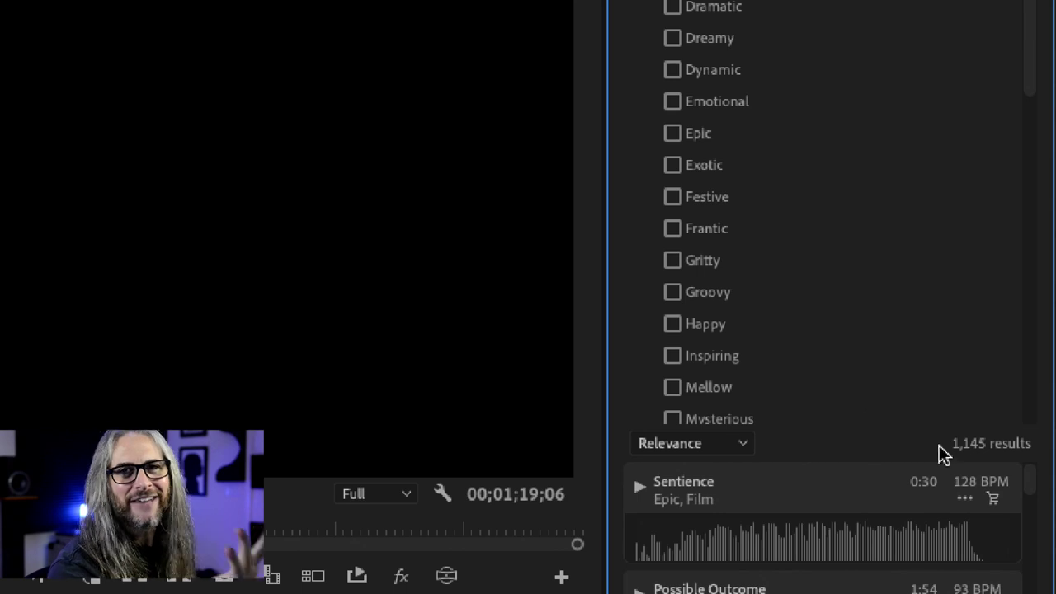
Tick the Frantic and Scary moods, narrowing the stock music to 4,083 tracks
scroll(1030, 76, down, 2)
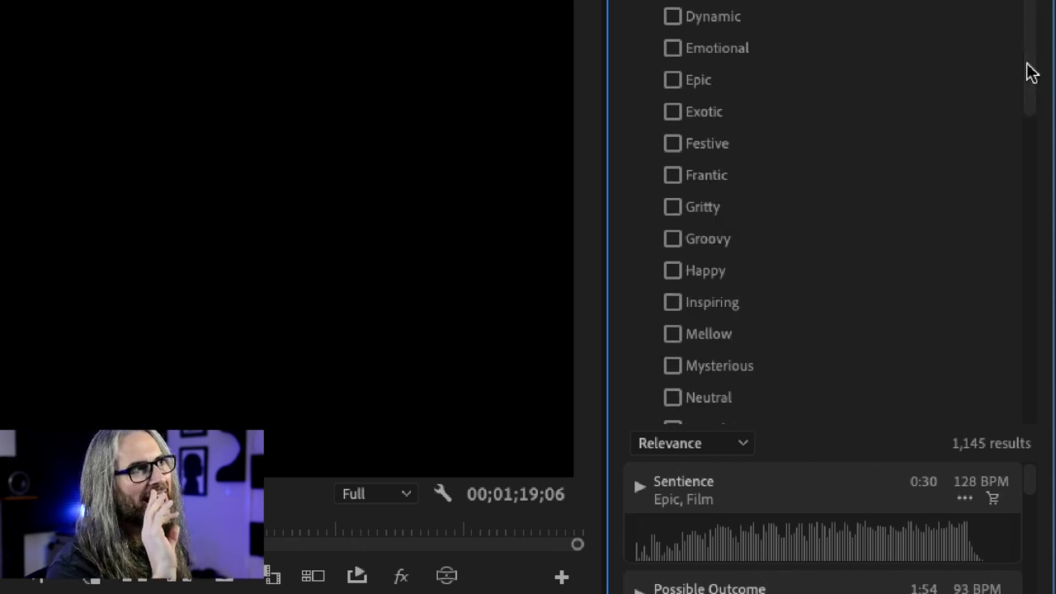
scroll(880, 163, up, 2)
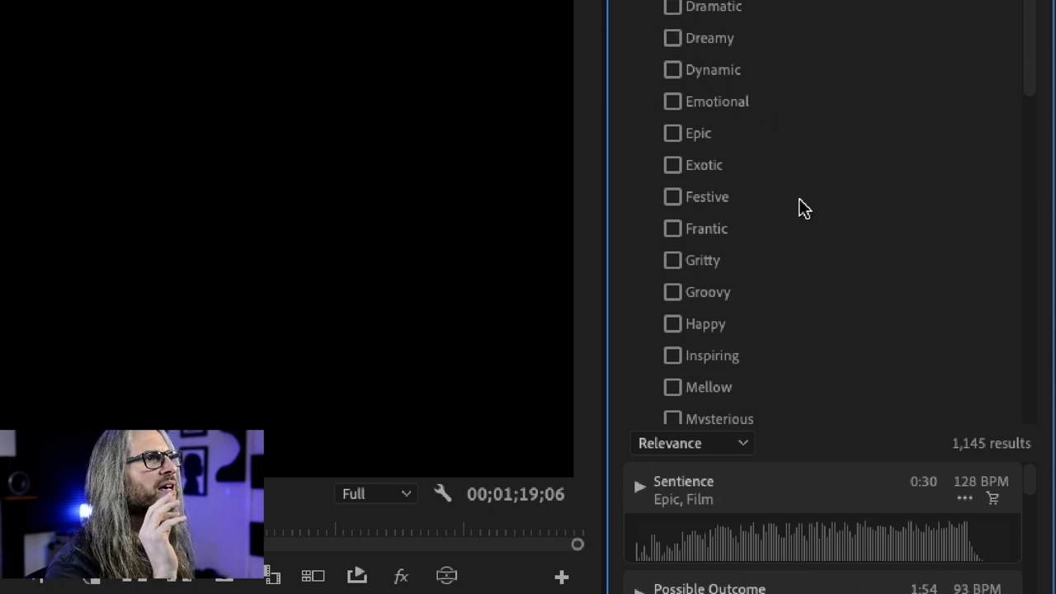
scroll(801, 207, down, 4)
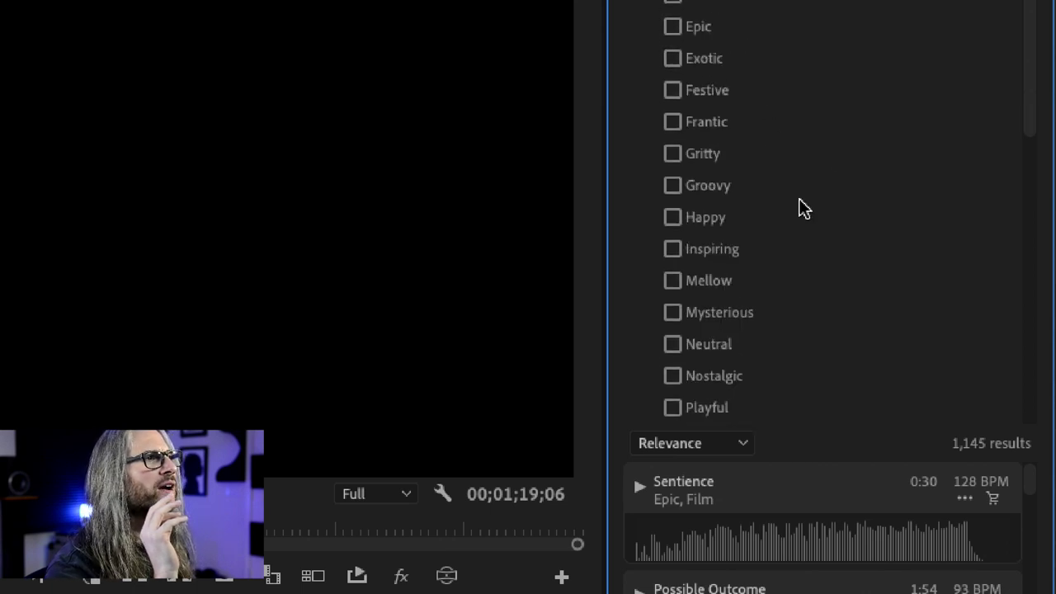
click(675, 124)
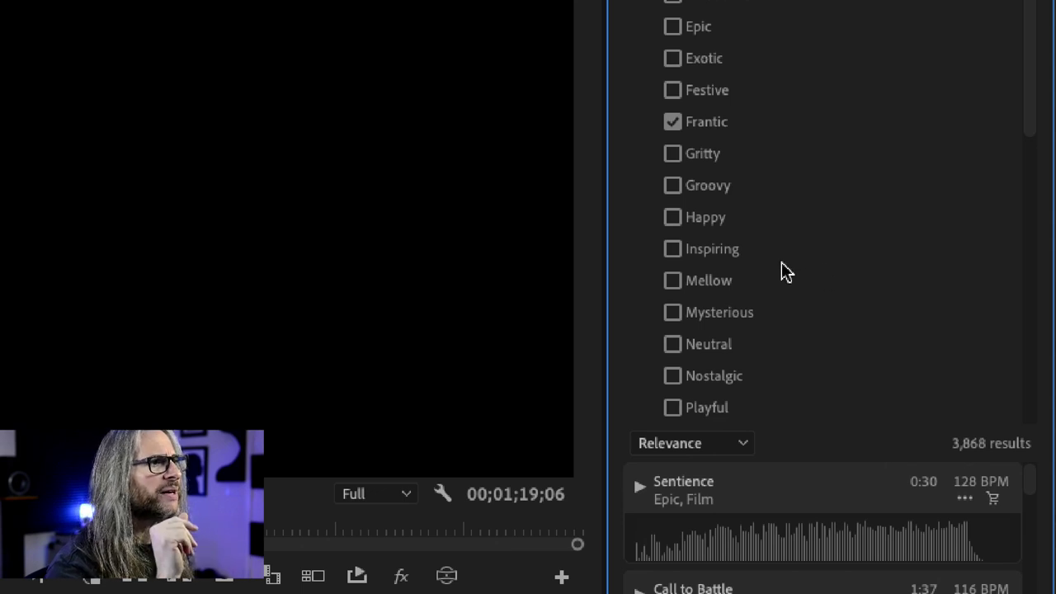
scroll(783, 273, down, 5)
scroll(784, 273, down, 5)
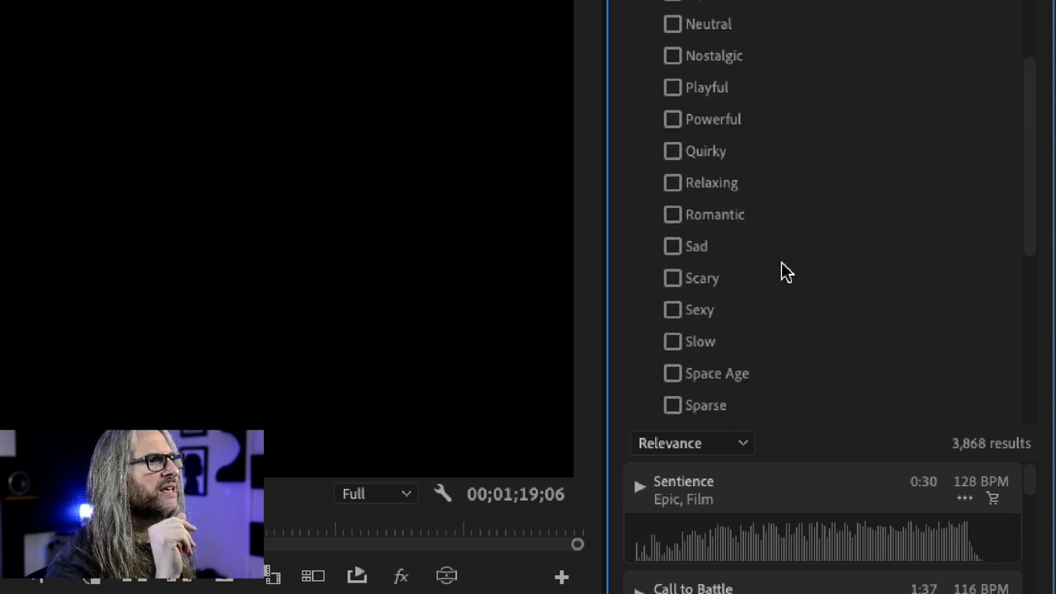
click(672, 278)
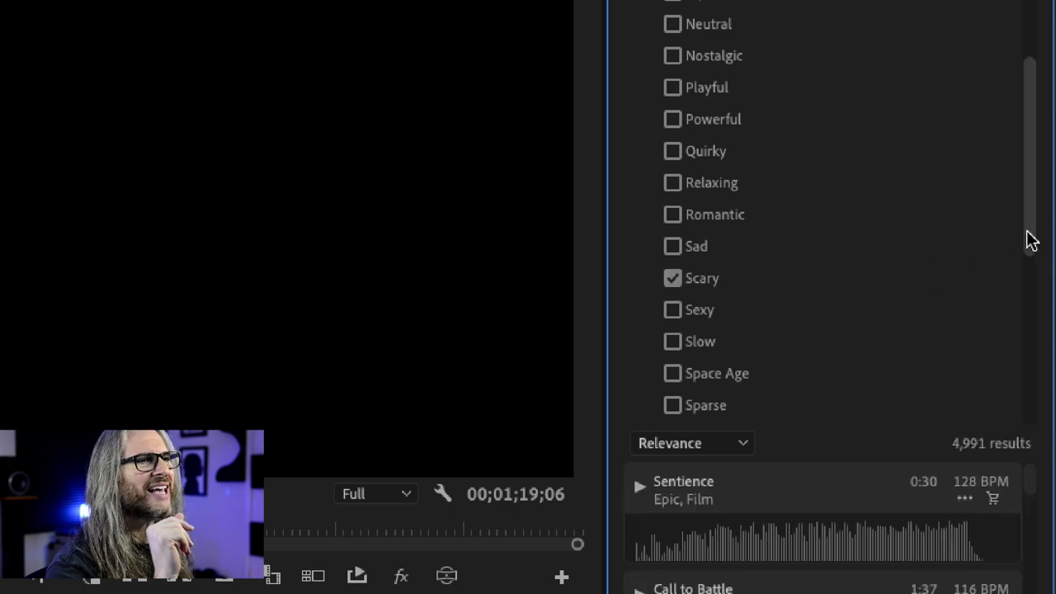
drag(1029, 239, 1029, 9)
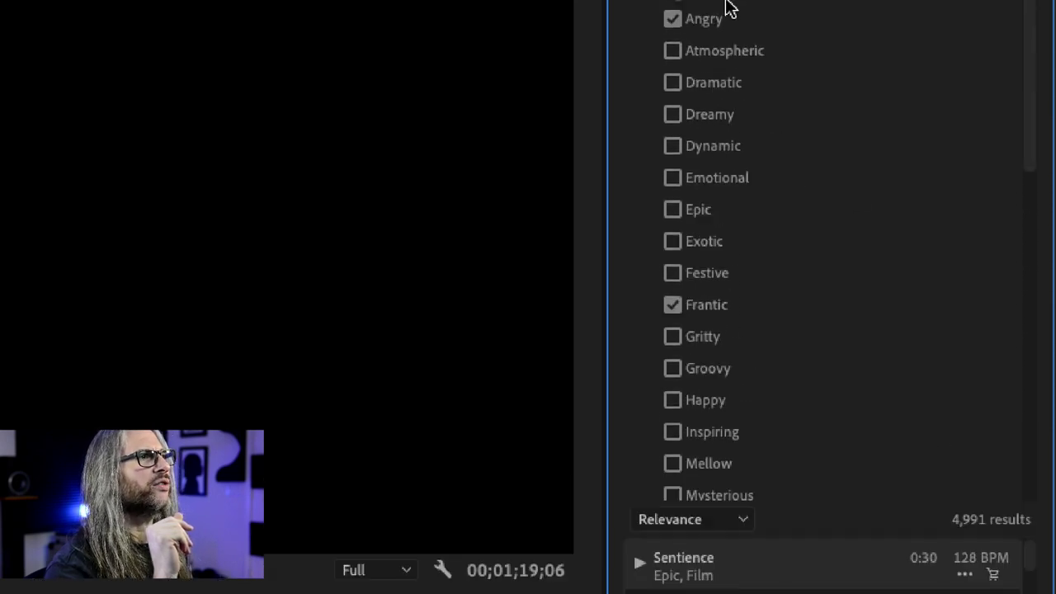
scroll(691, 157, up, 3)
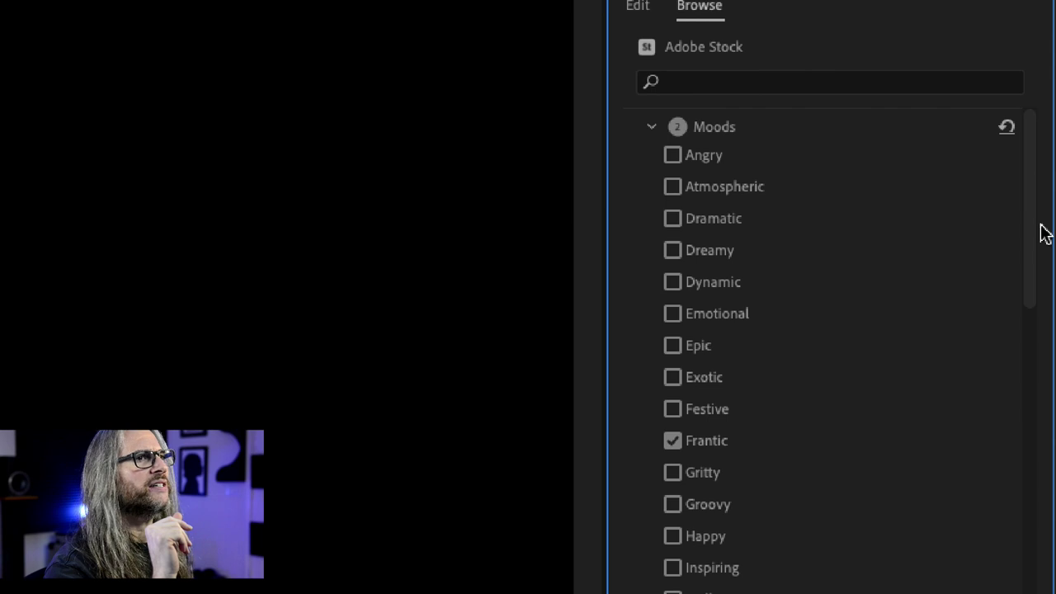
drag(1028, 226, 1030, 420)
scroll(1015, 404, down, 5)
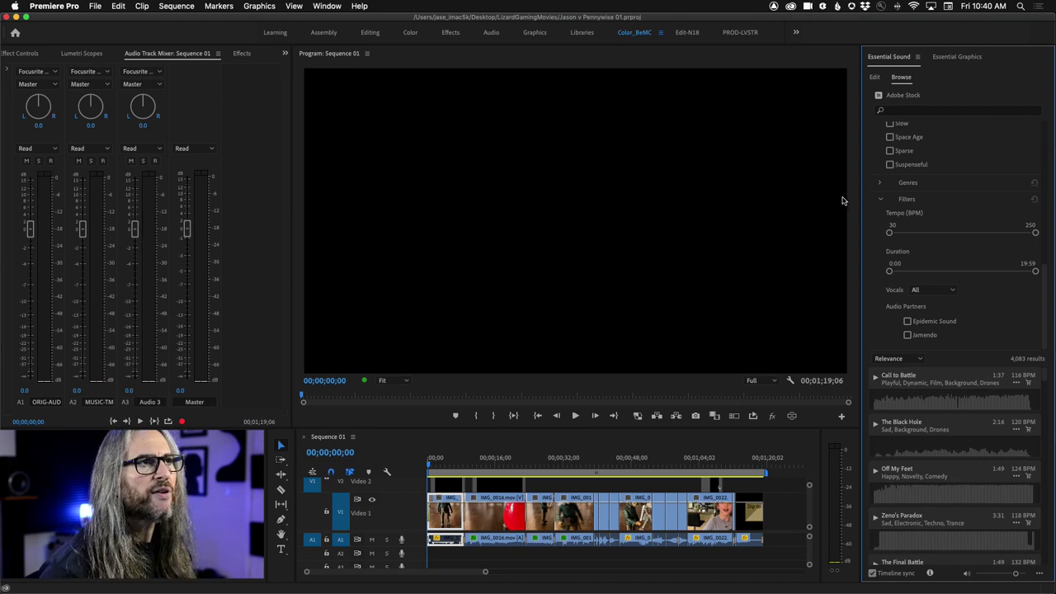
Expand the Genres filter and open Classical to list its subgenres, Baroque through Romantic
click(880, 183)
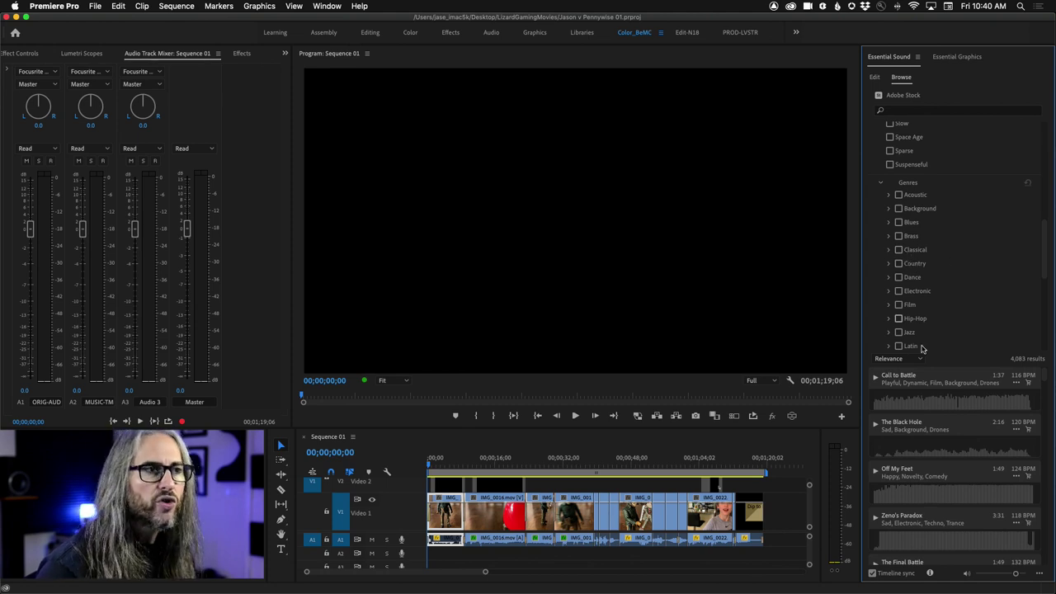
scroll(1046, 276, down, 4)
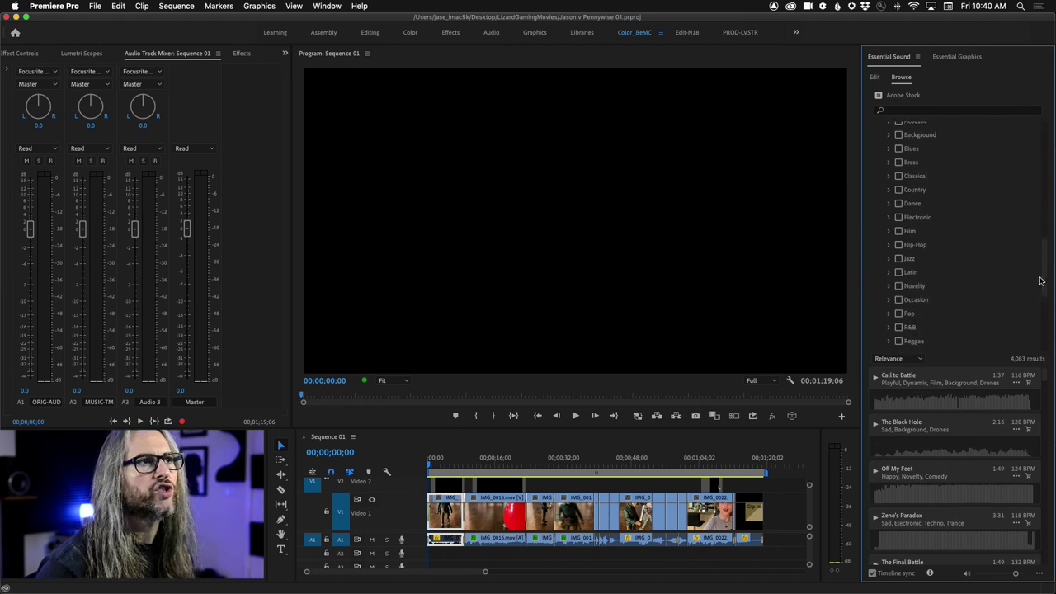
scroll(1044, 272, up, 1)
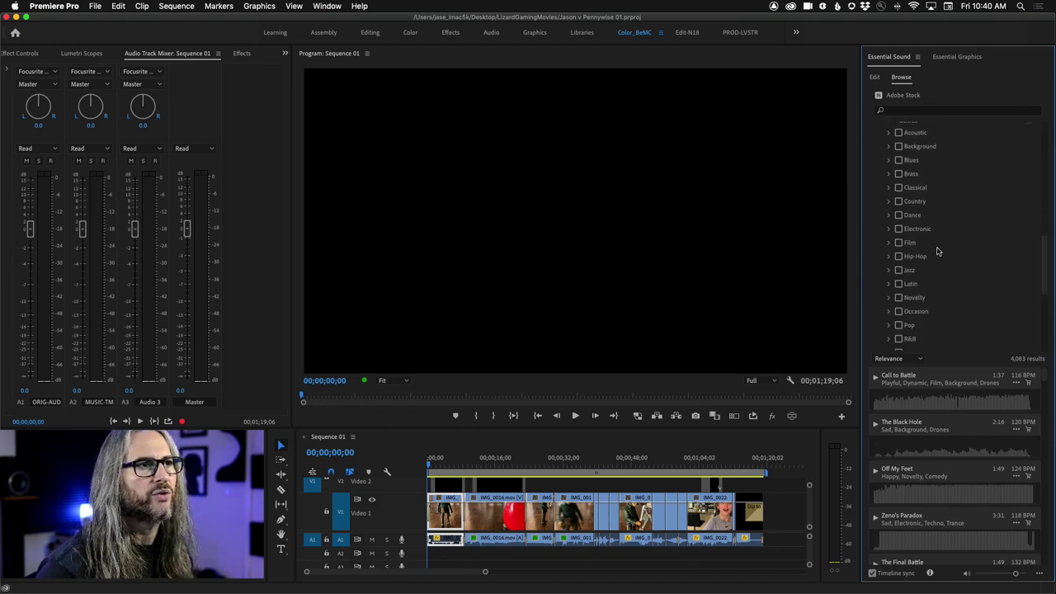
click(888, 229)
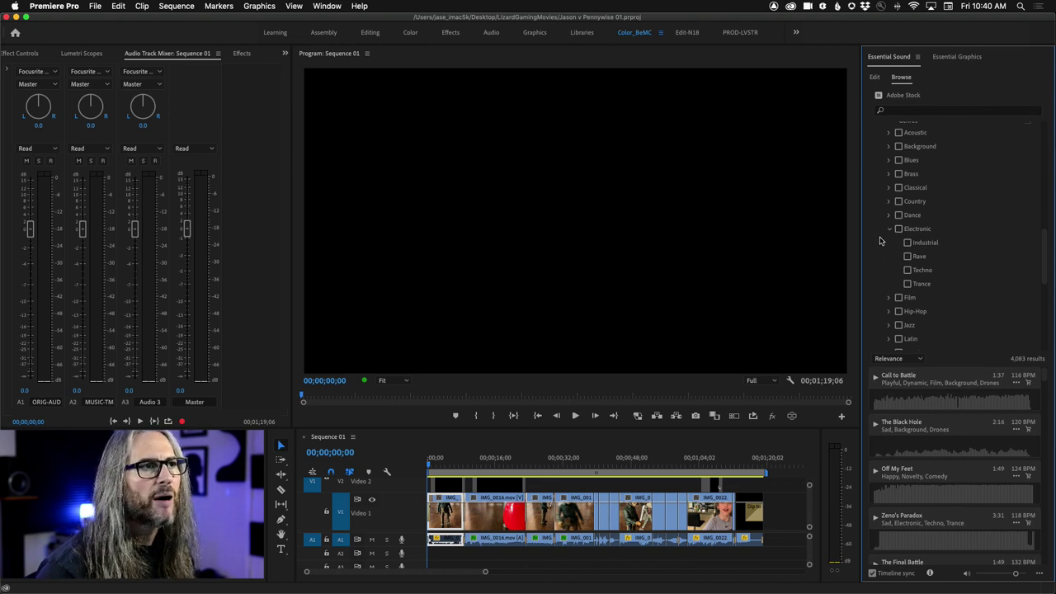
click(889, 230)
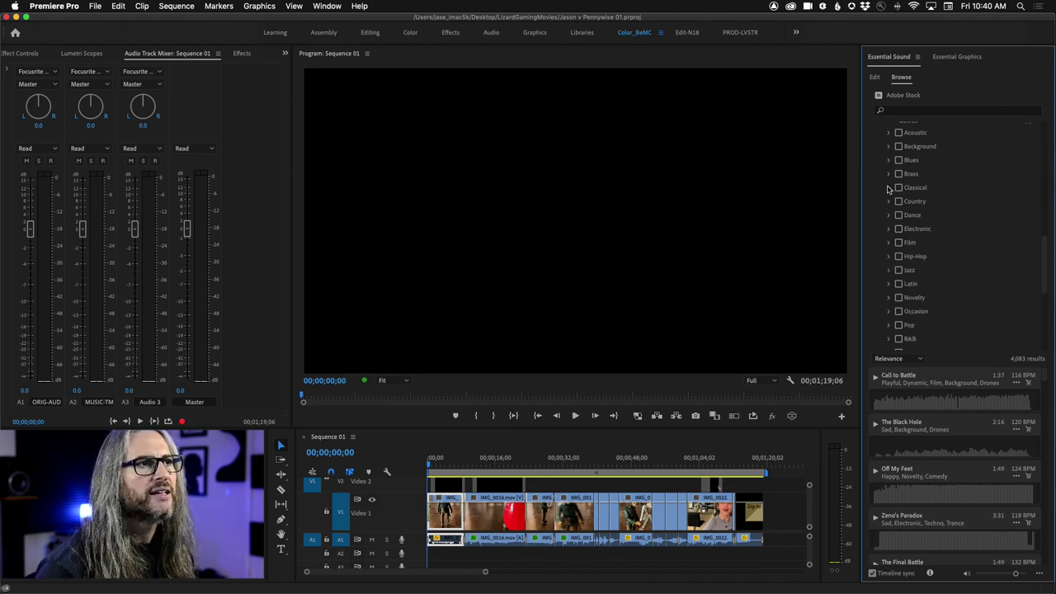
click(889, 188)
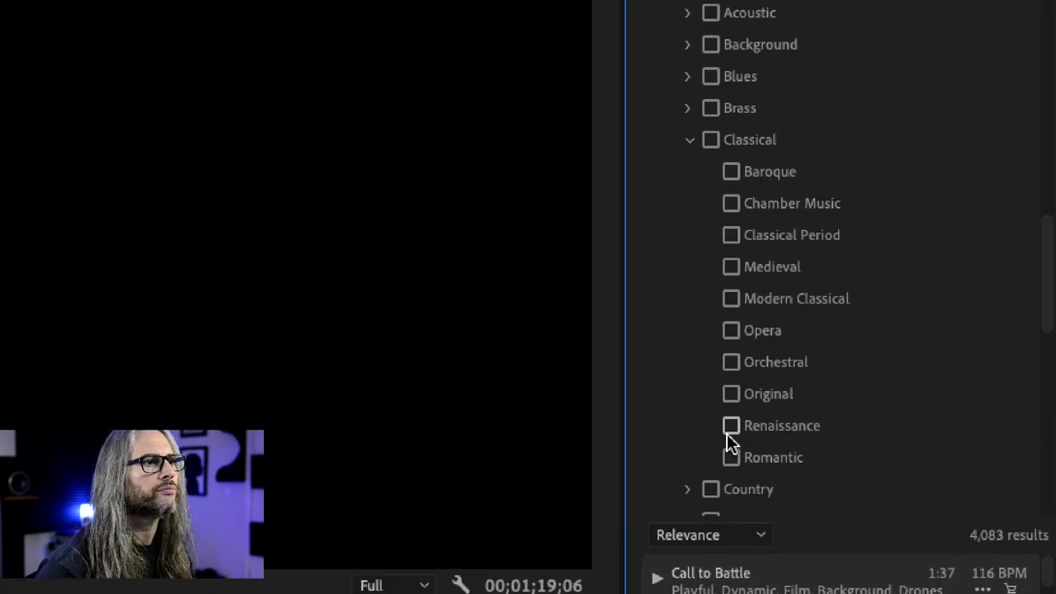
Tick the Classical genre with all subgenres, leaving 144 tracks led by A Feast for a King
click(710, 140)
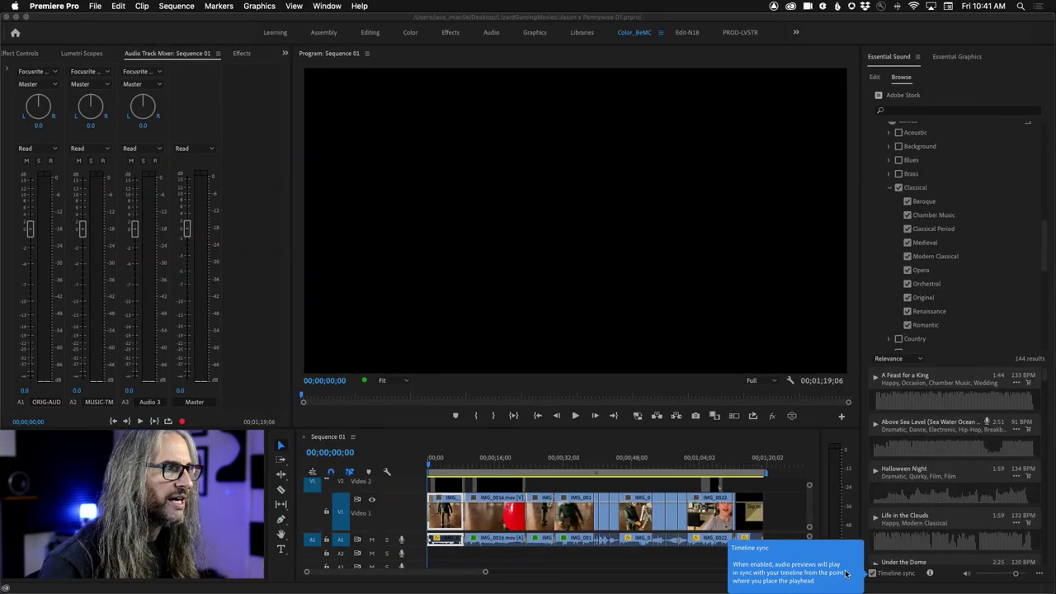
click(397, 448)
click(428, 459)
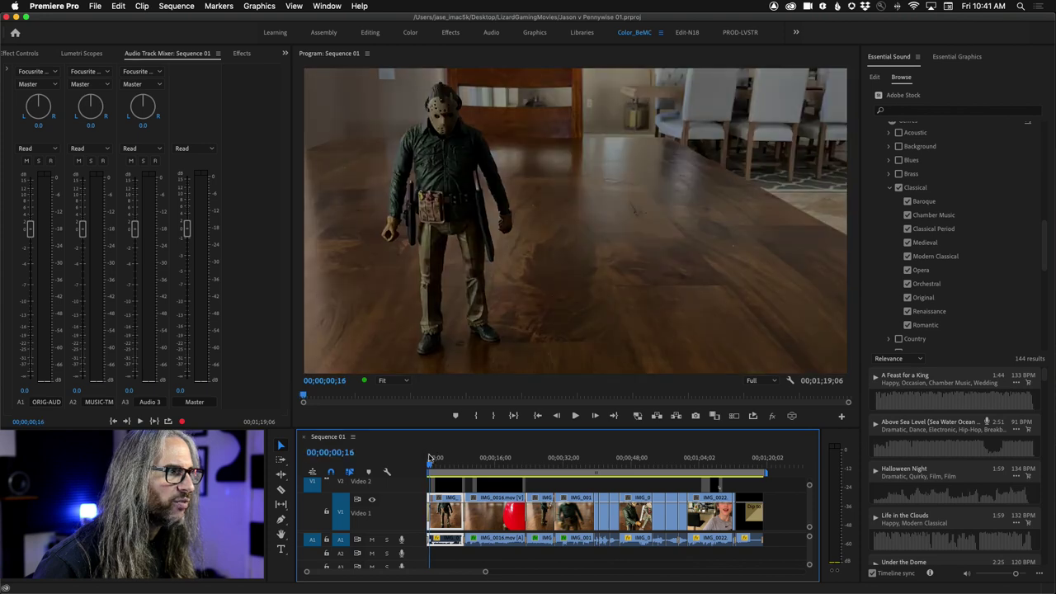
click(428, 468)
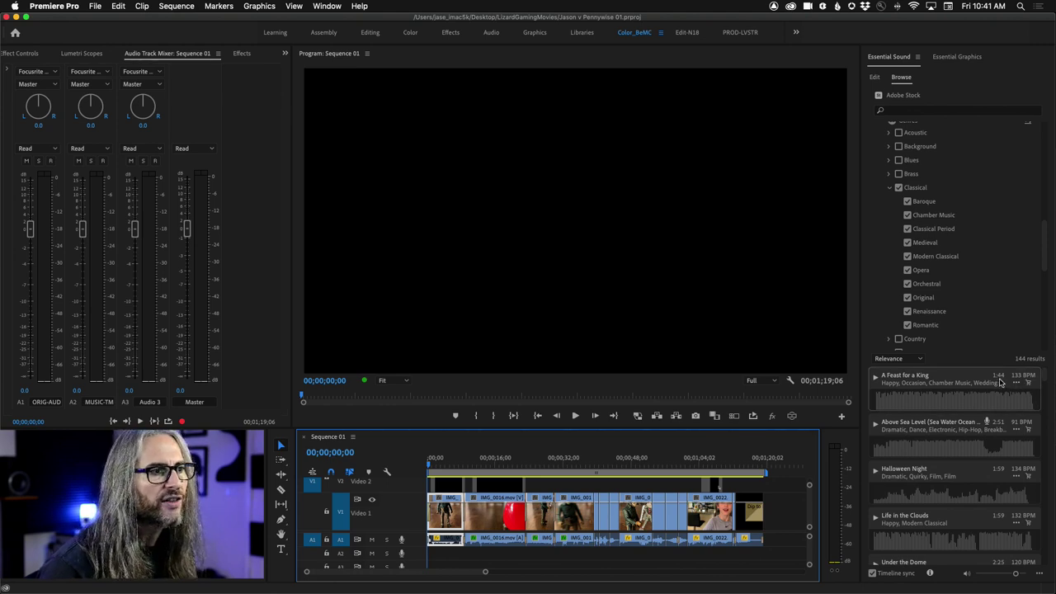
click(875, 378)
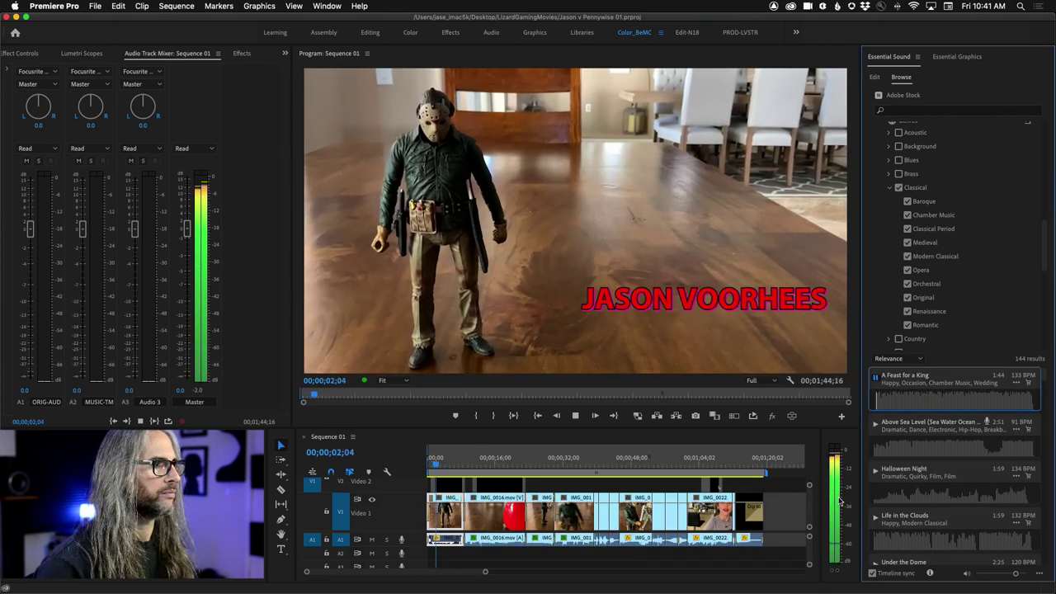
scroll(878, 381, down, 1)
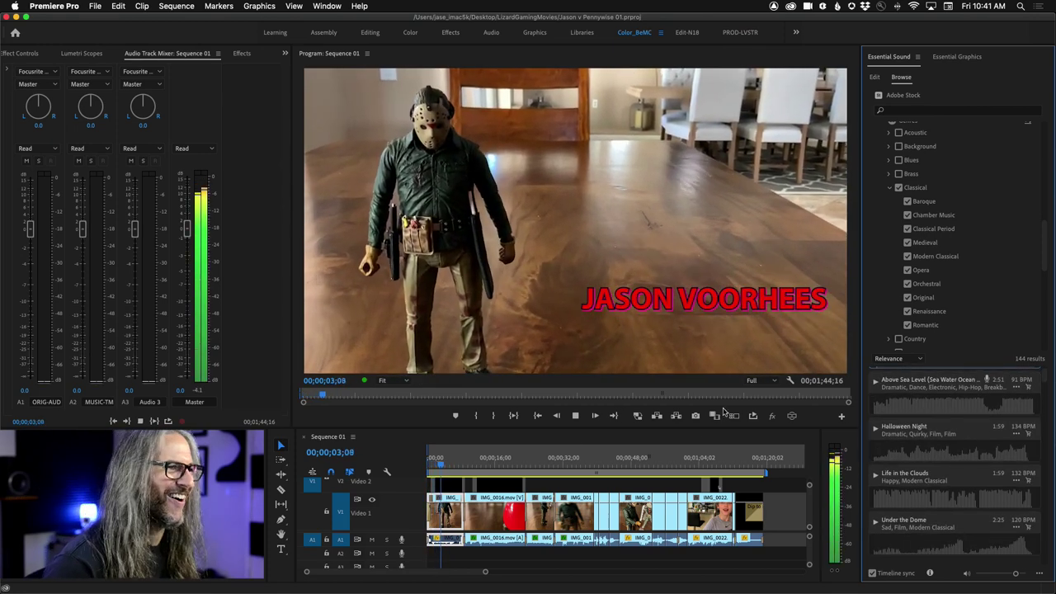
scroll(876, 381, up, 1)
key(space)
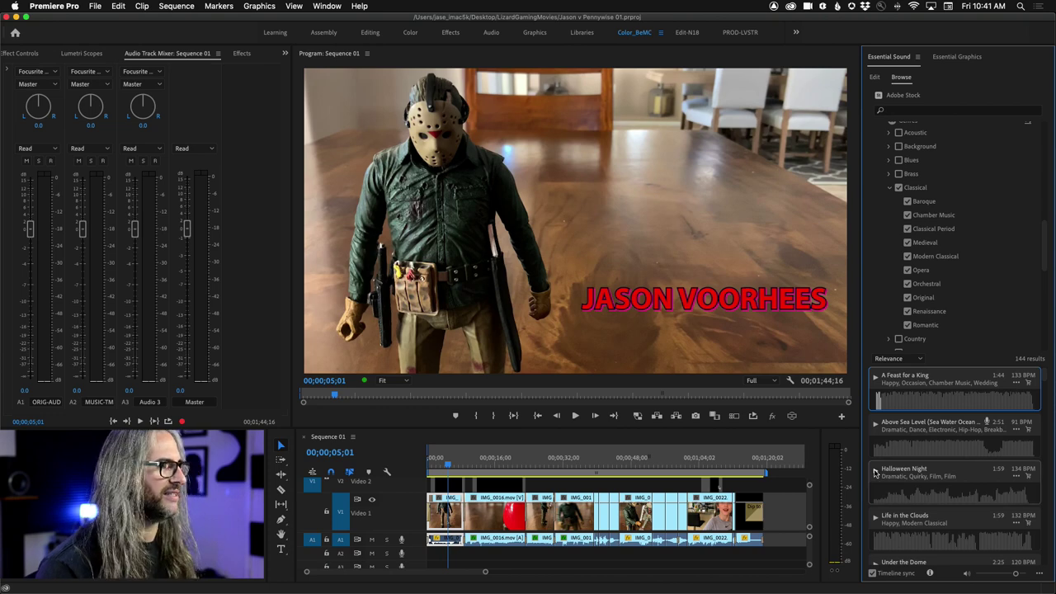
drag(446, 465, 402, 462)
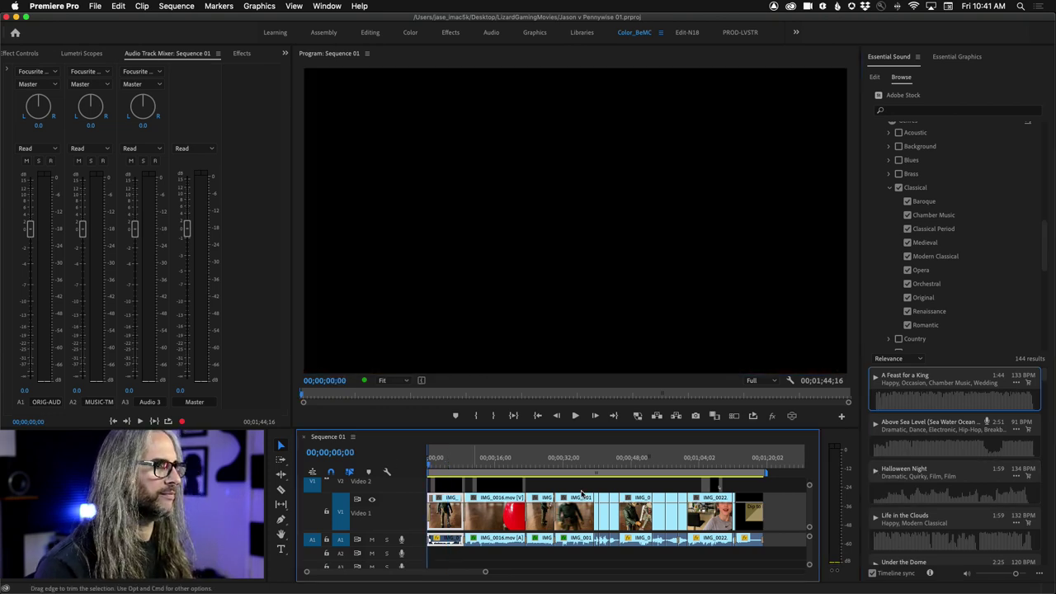
Audition the Halloween Night stock track against different points of the sequence
click(875, 472)
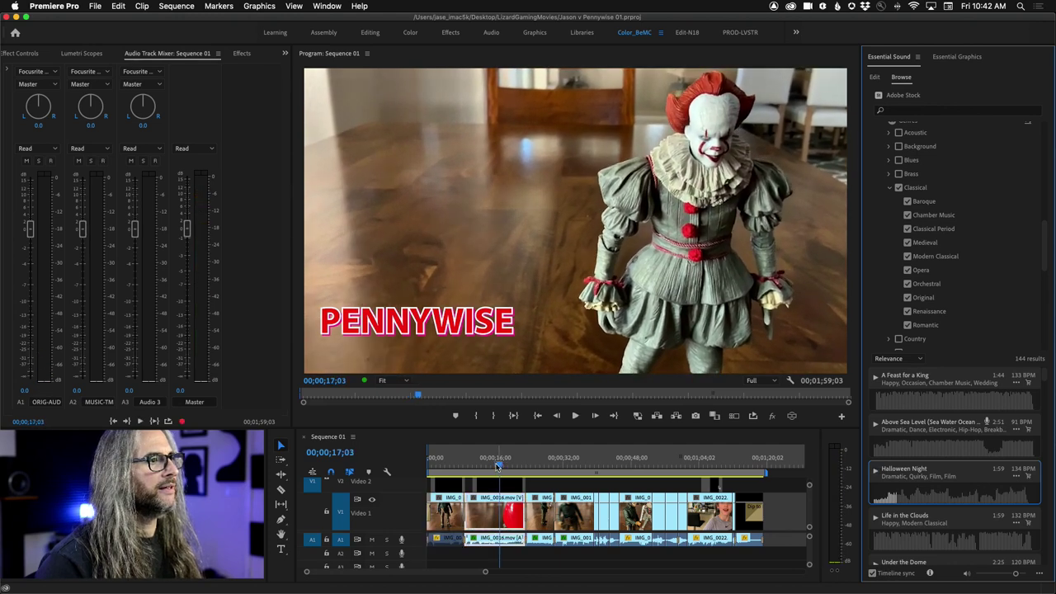
click(541, 466)
click(575, 466)
key(space)
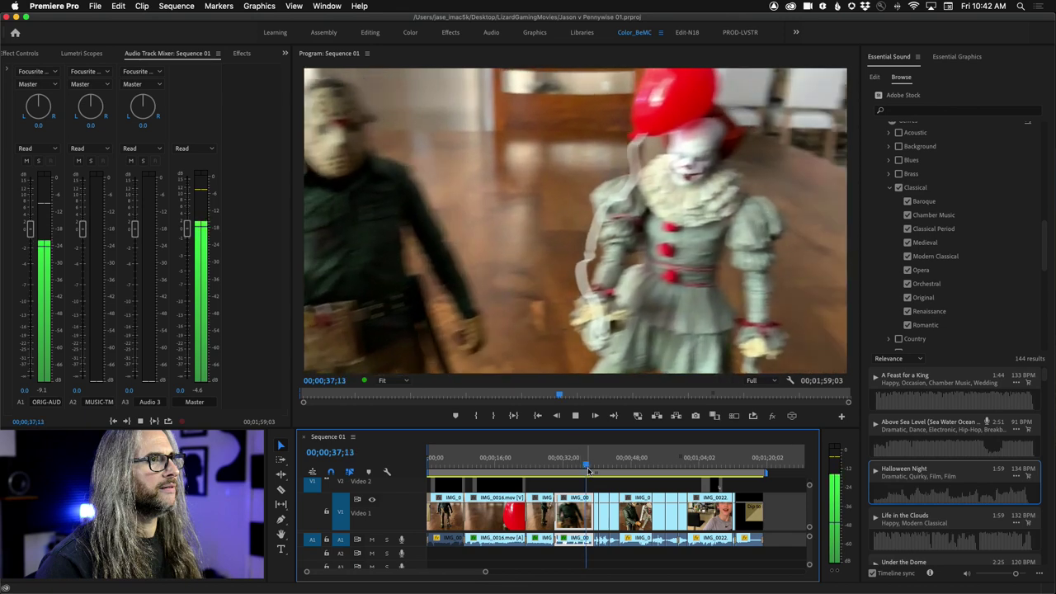
key(space)
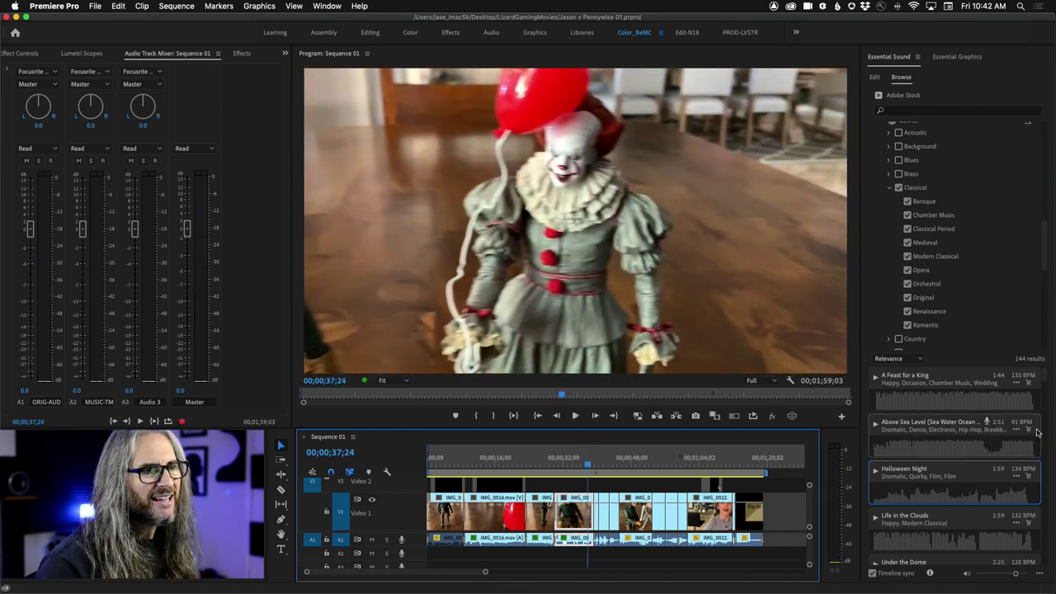
Rewind the playhead to 00:00 and preview the Under the Dome track
scroll(972, 502, down, 3)
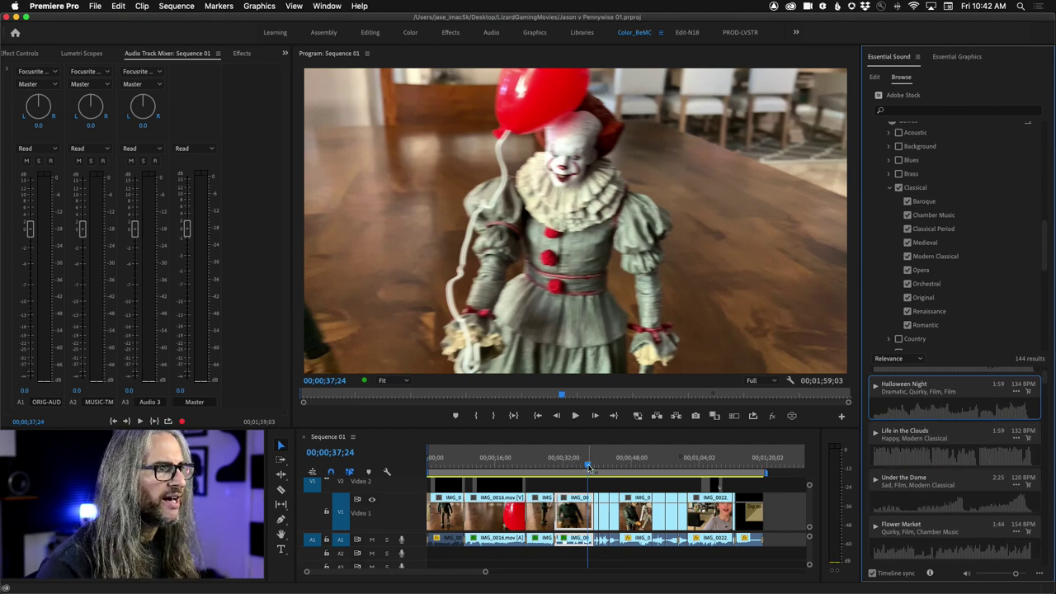
drag(588, 467, 372, 454)
click(875, 478)
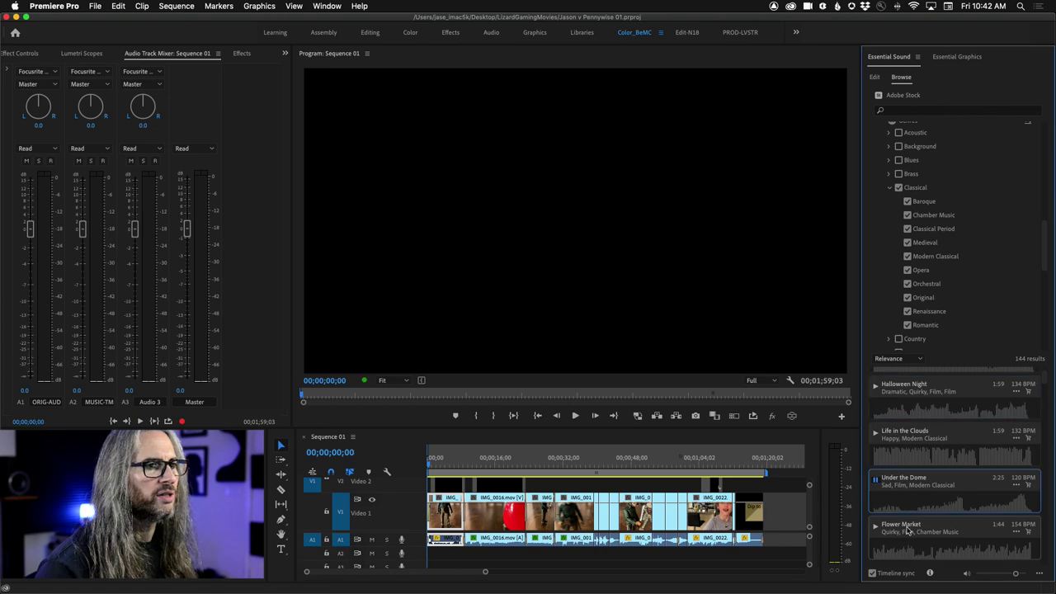
Play the sequence opening with the Under the Dome preview, stopping at 00;00;15;03
key(space)
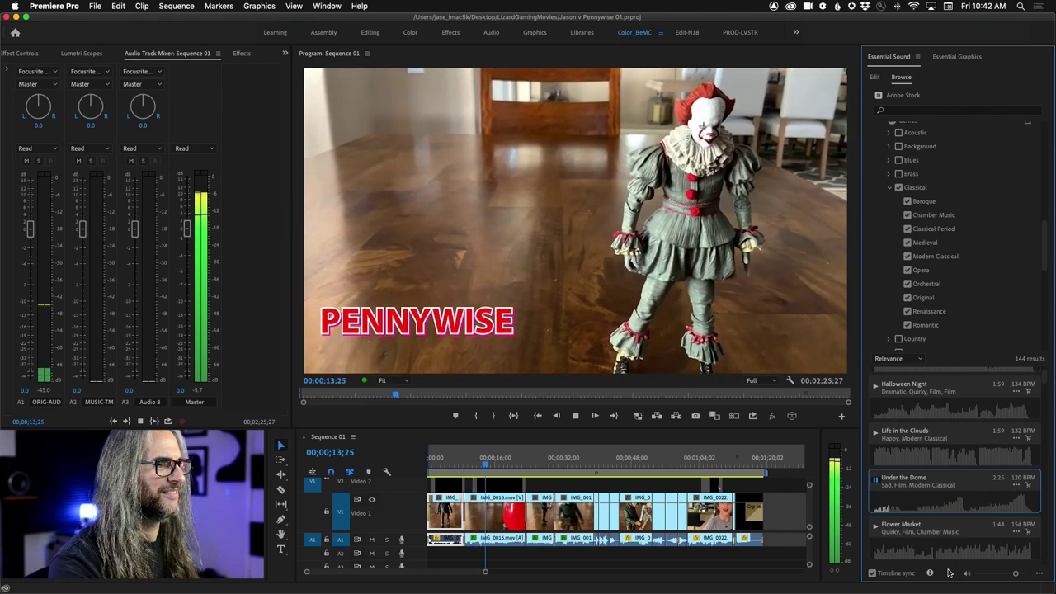
key(space)
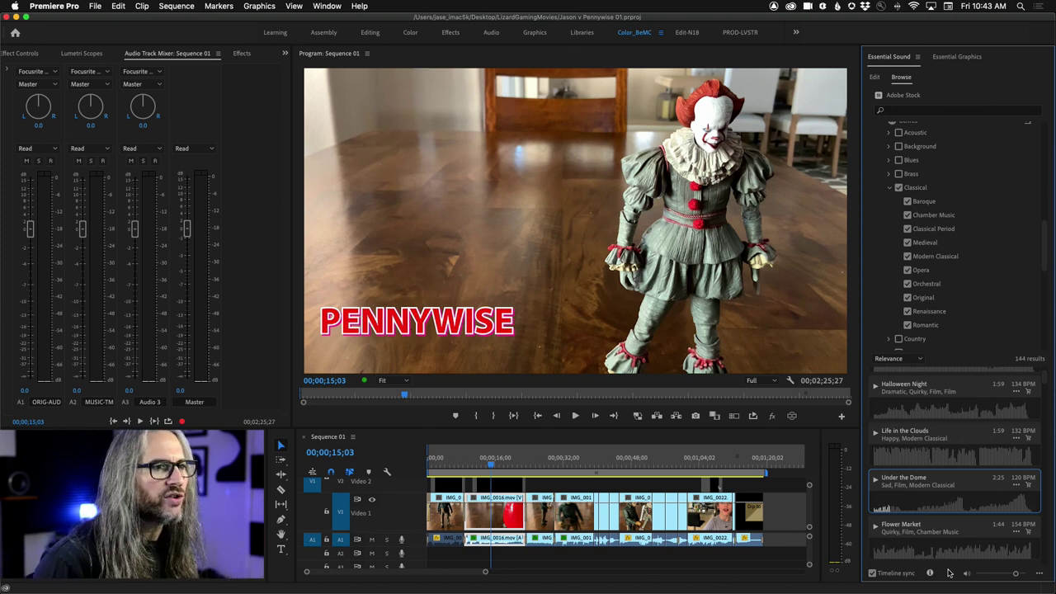
mouse_move(969, 588)
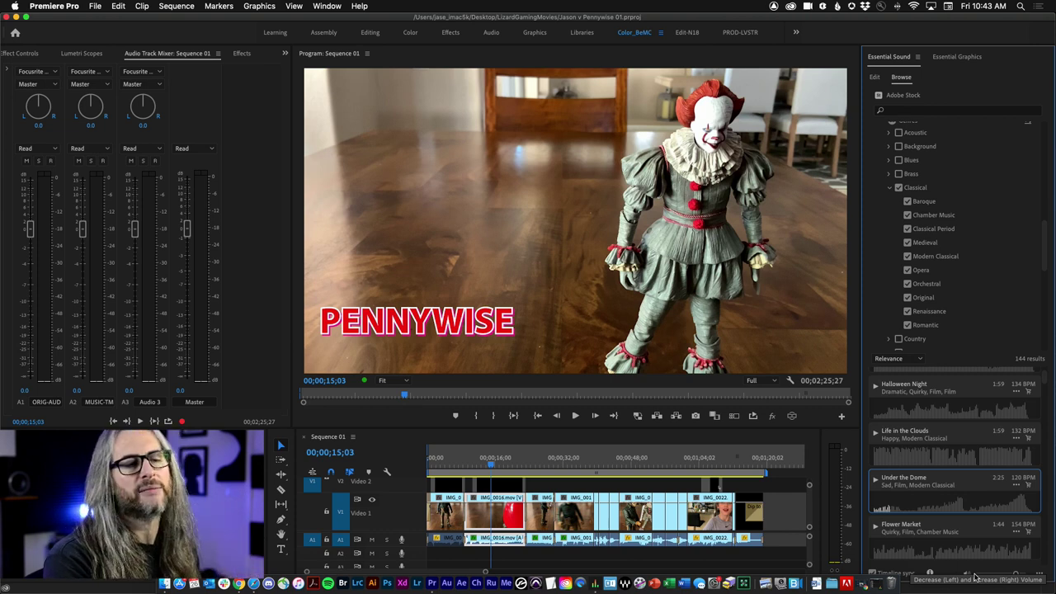
Place the Under the Dome stock track on audio track A2 beneath the original audio
click(1016, 486)
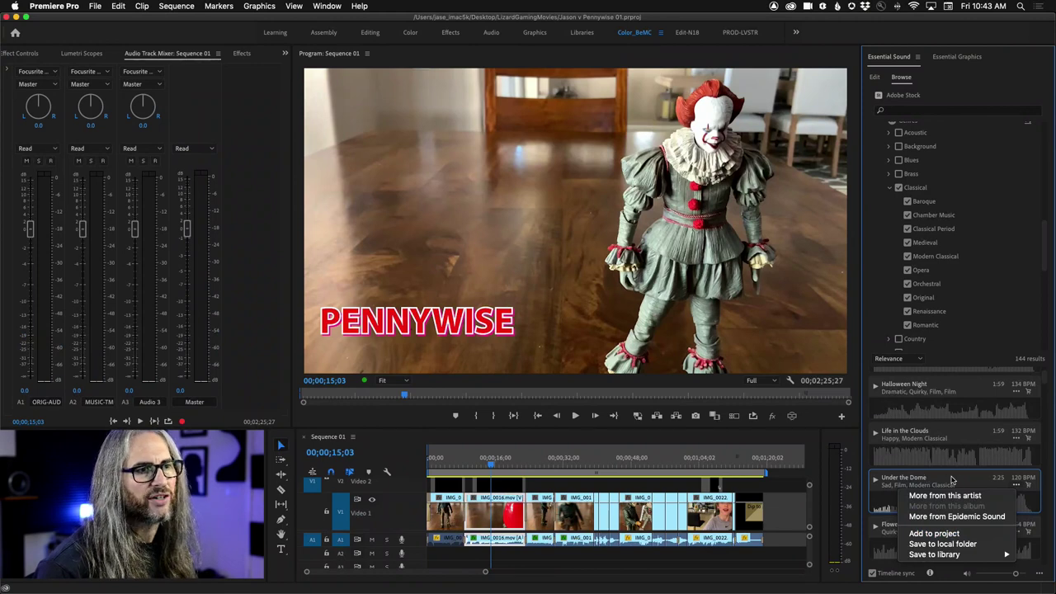
click(951, 480)
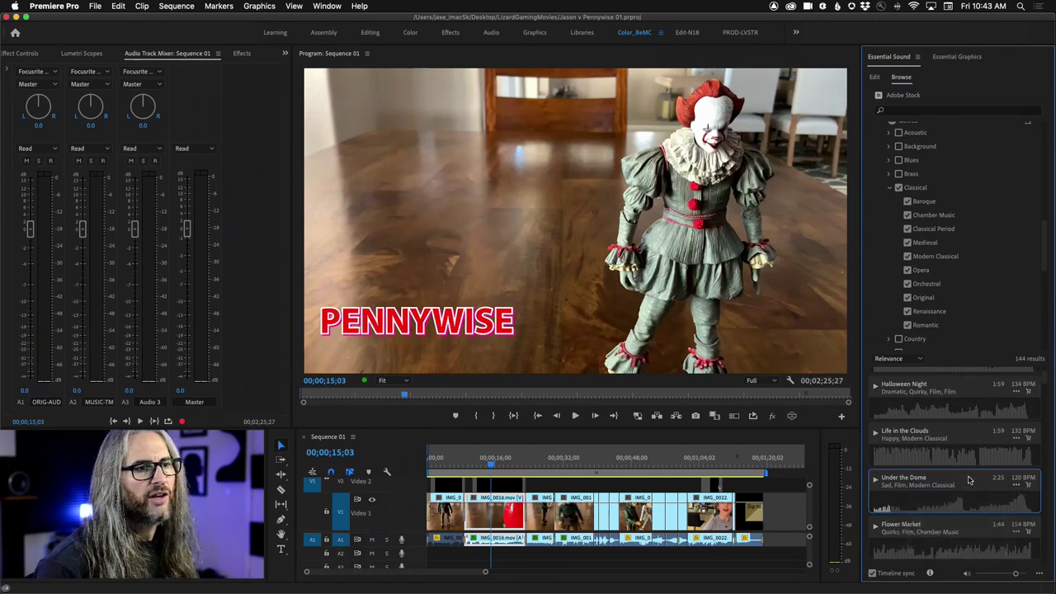
drag(974, 494, 421, 554)
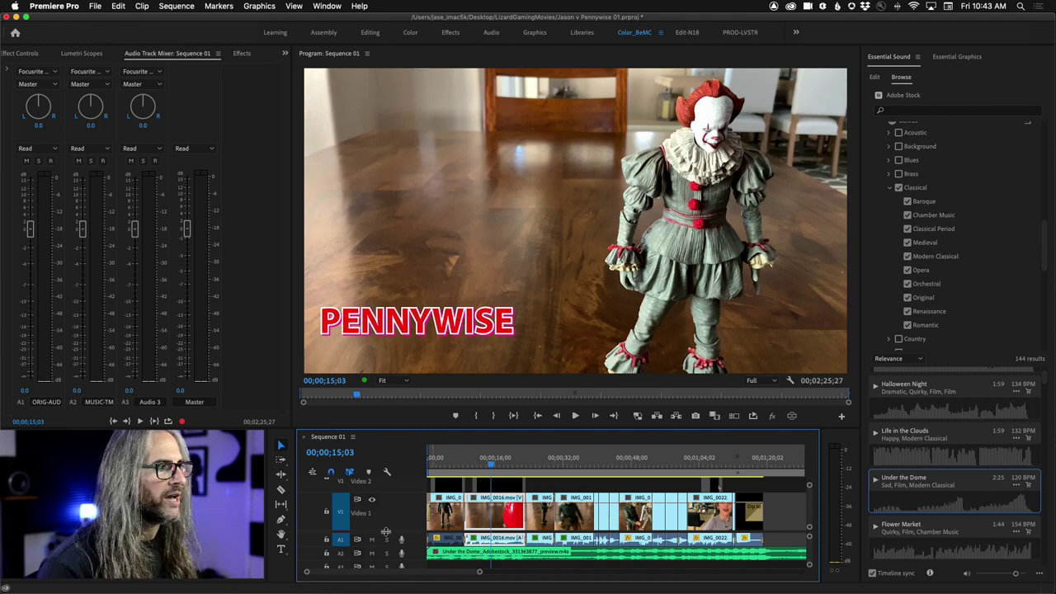
scroll(386, 519, down, 2)
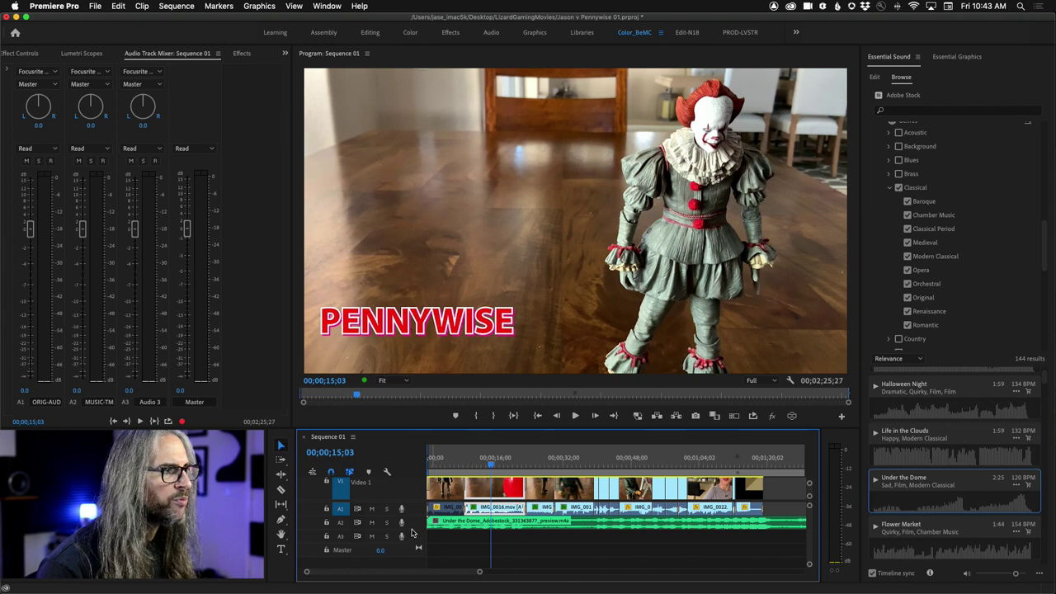
Heighten track A2 to show its waveform, then preview the sequence from 39;25, stopping near 52;11
drag(413, 529, 412, 548)
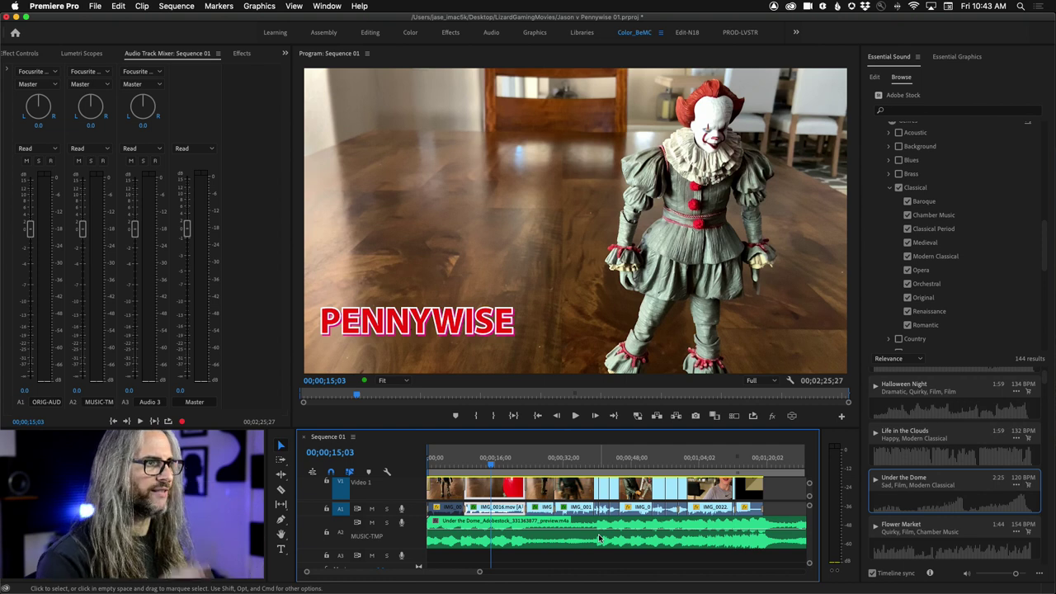
click(597, 466)
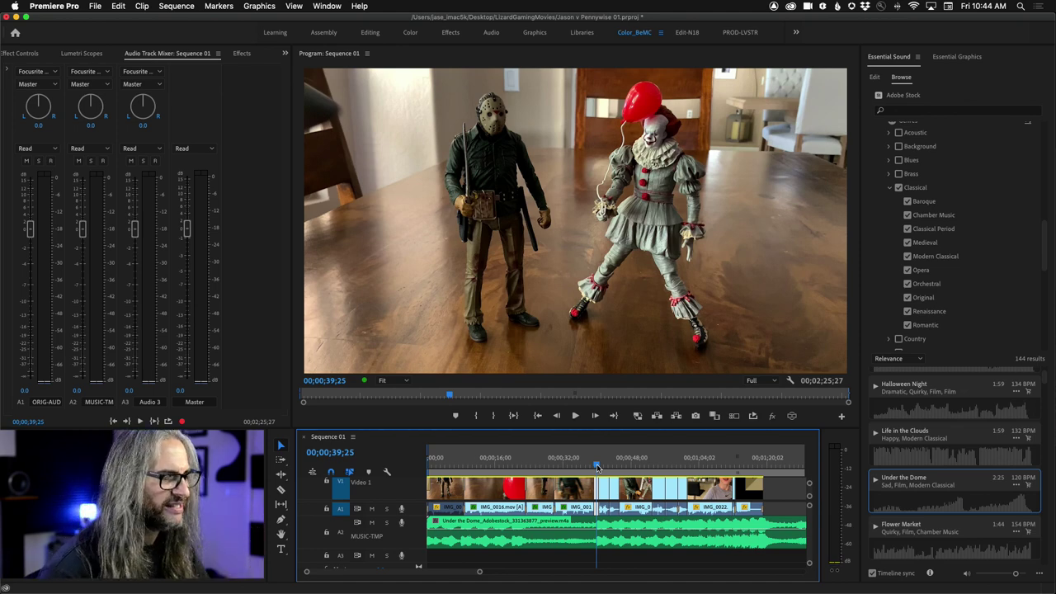
key(space)
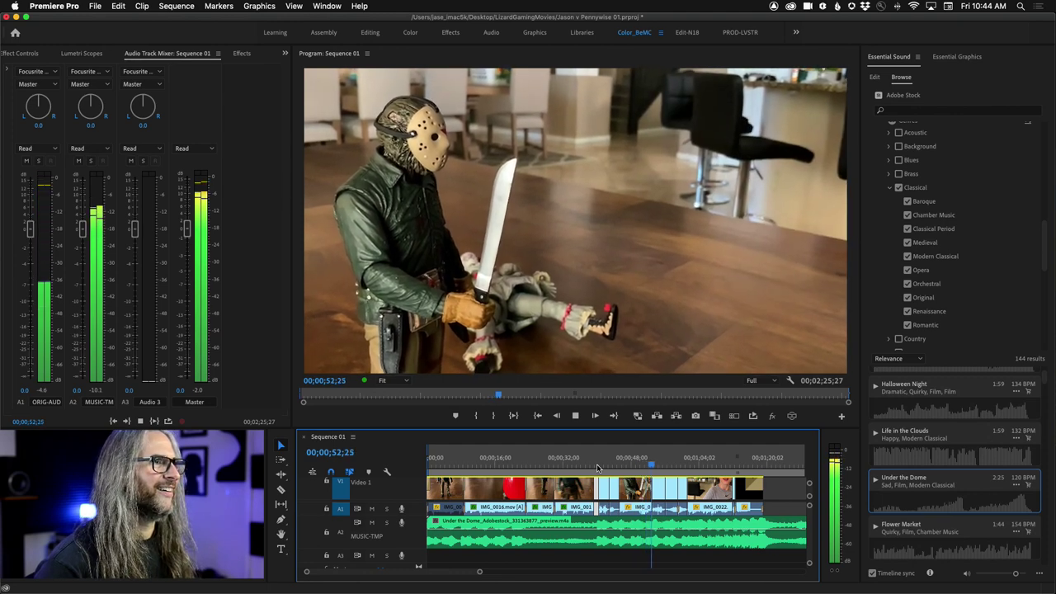
key(space)
key(j)
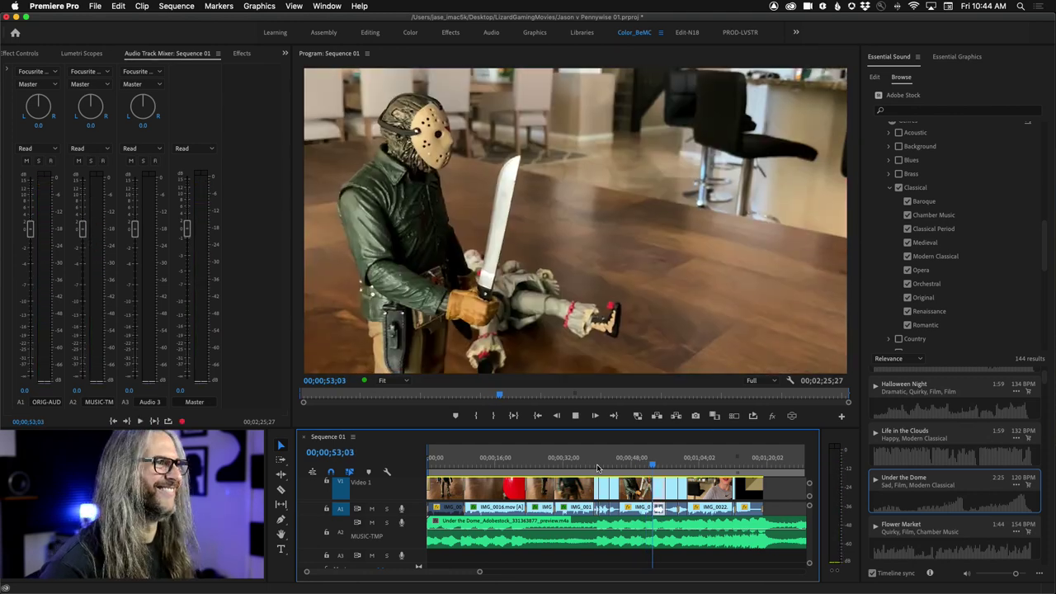
key(k)
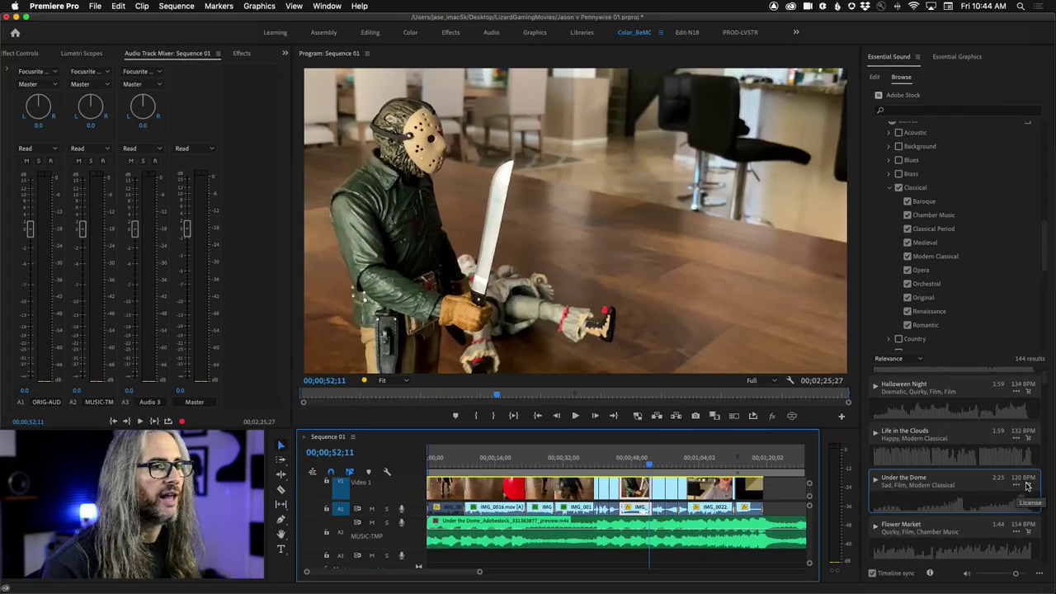
License the Under the Dome clip from Adobe Stock for one credit and close the confirmation
right_click(675, 532)
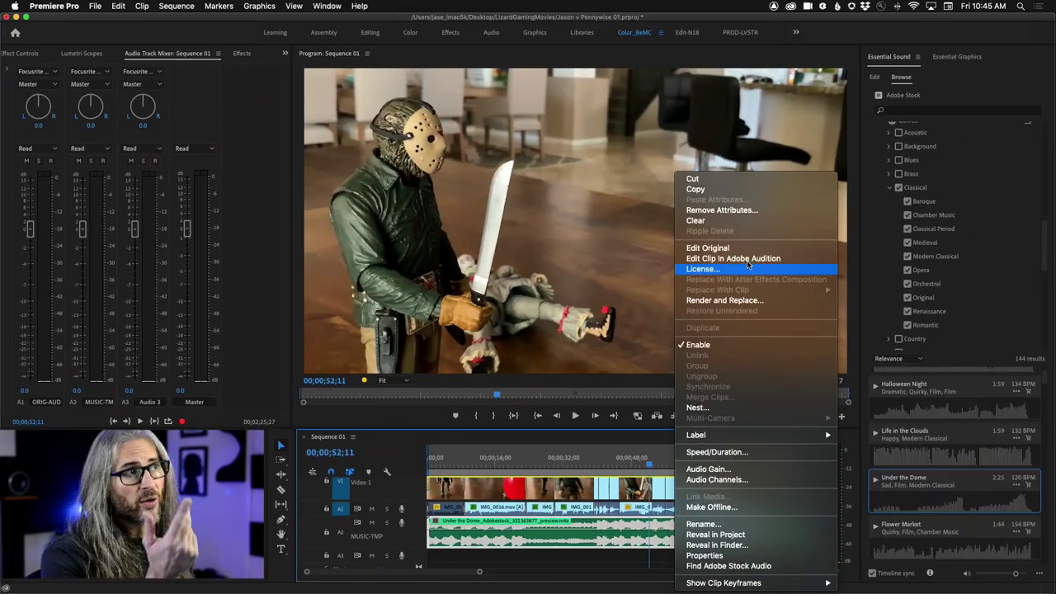
click(750, 270)
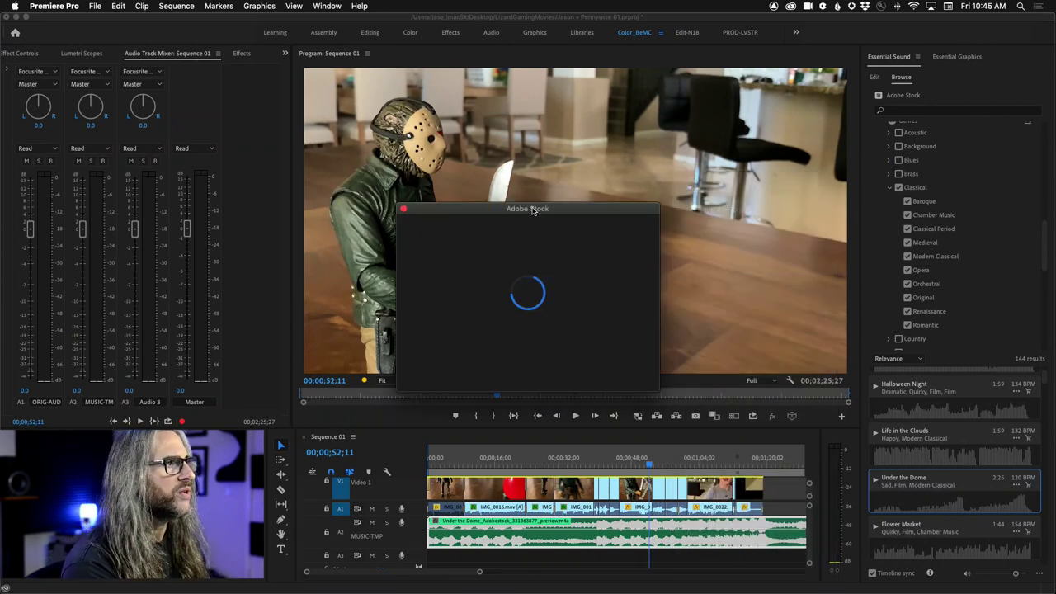
drag(534, 209, 600, 183)
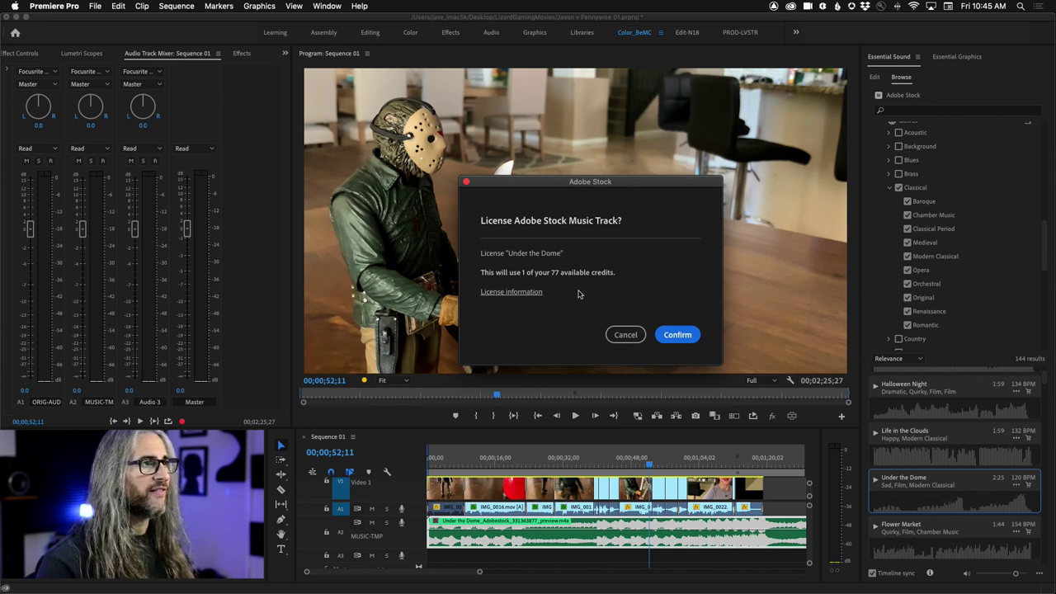
click(678, 335)
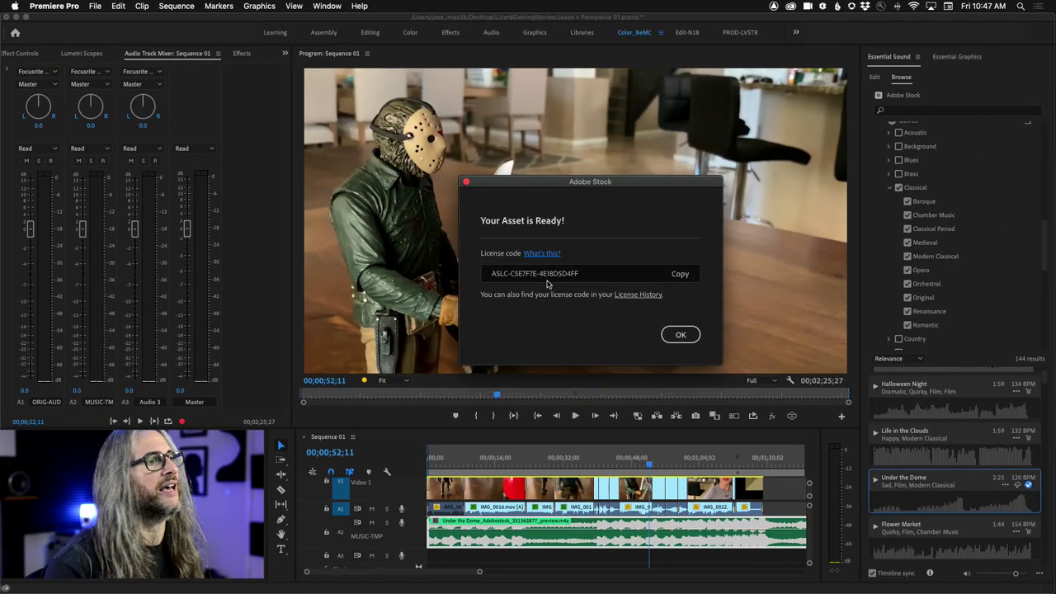
click(681, 335)
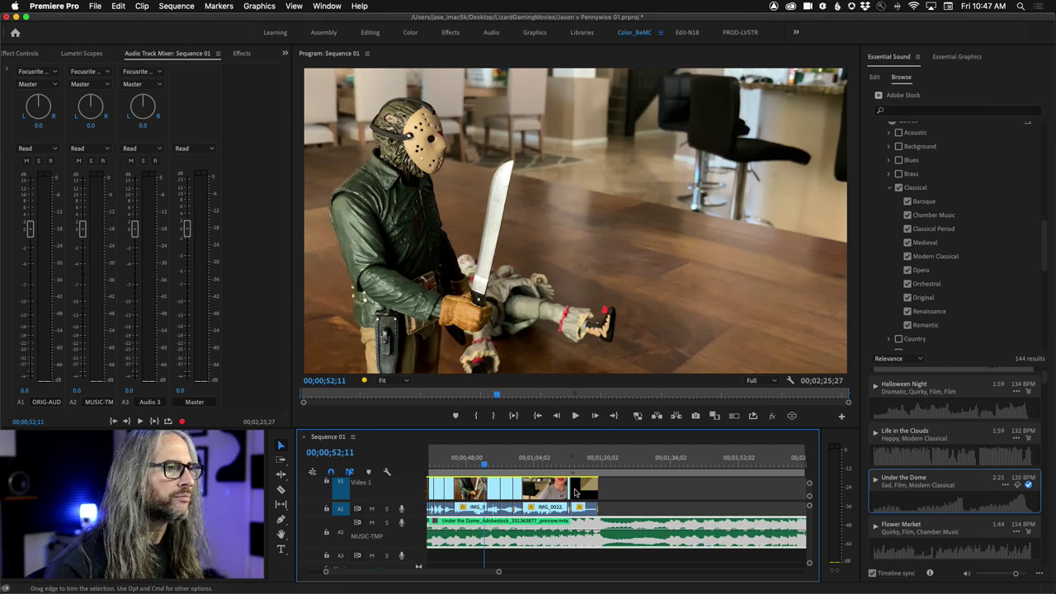
Shrink the music track and the original audio track back to minimal height
key(shift+1)
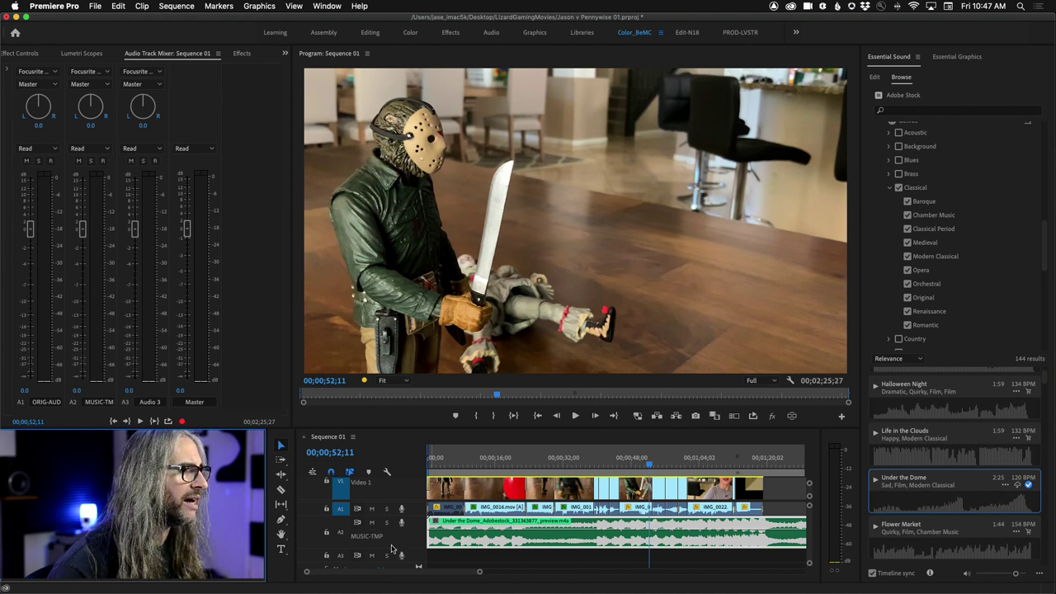
drag(396, 546, 396, 526)
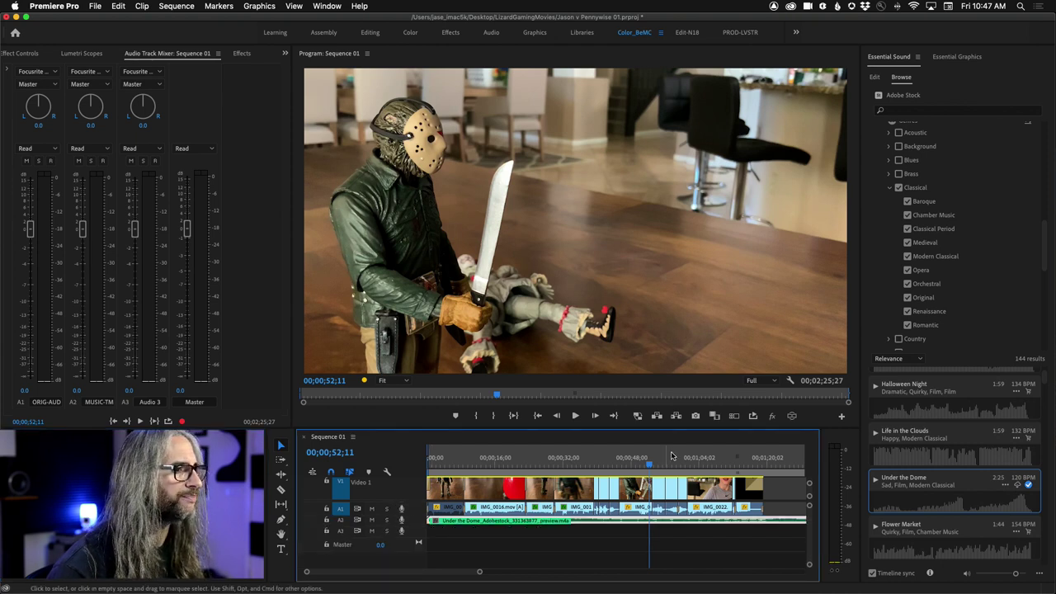
key(super+minus)
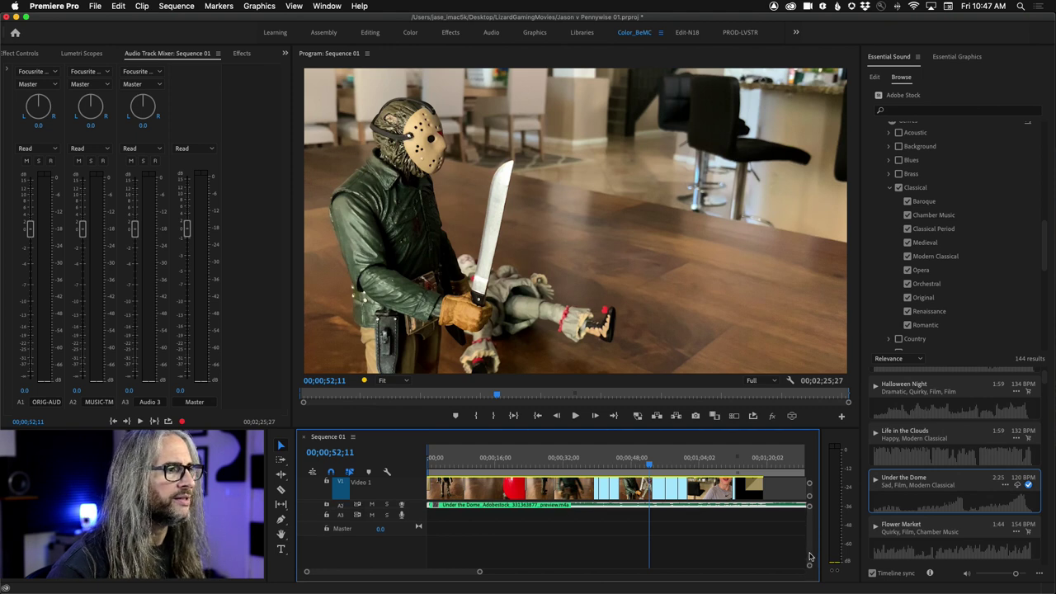
Swap the Classical genre filter for Film and return the playhead to the sequence start
click(899, 188)
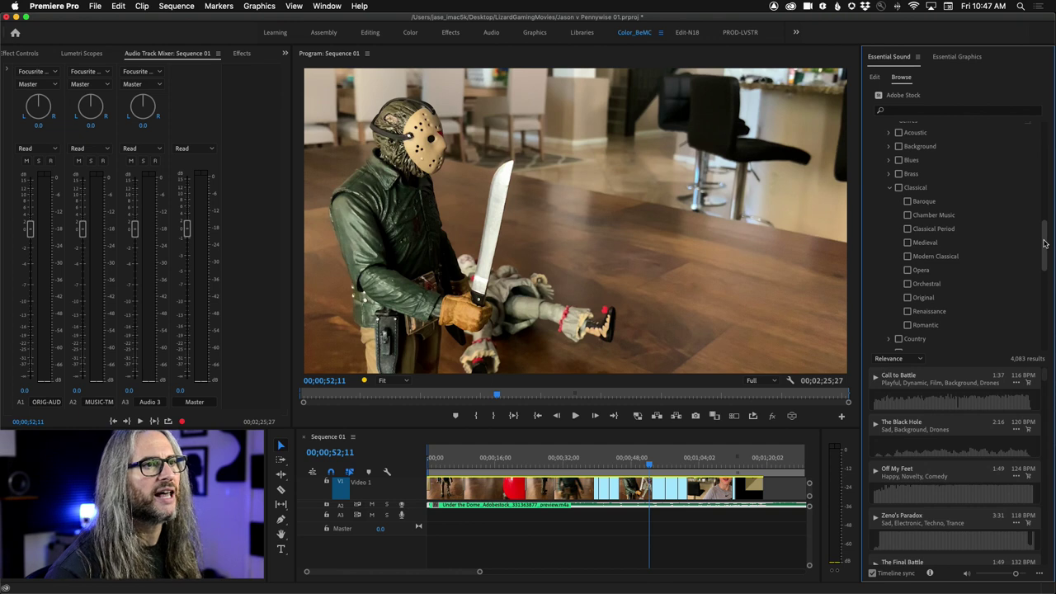
scroll(1043, 250, down, 2)
click(889, 157)
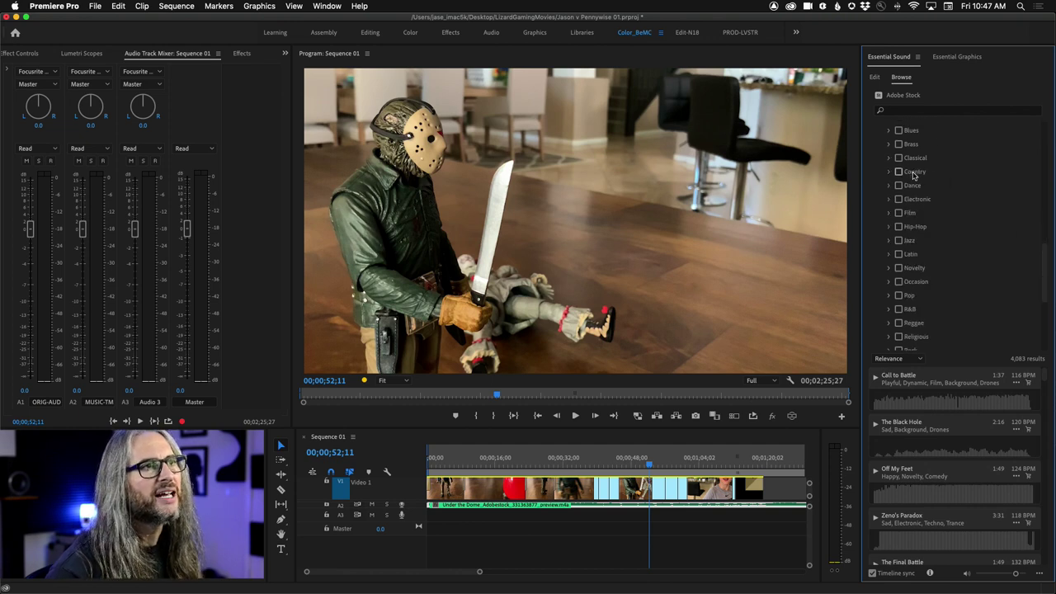
click(898, 213)
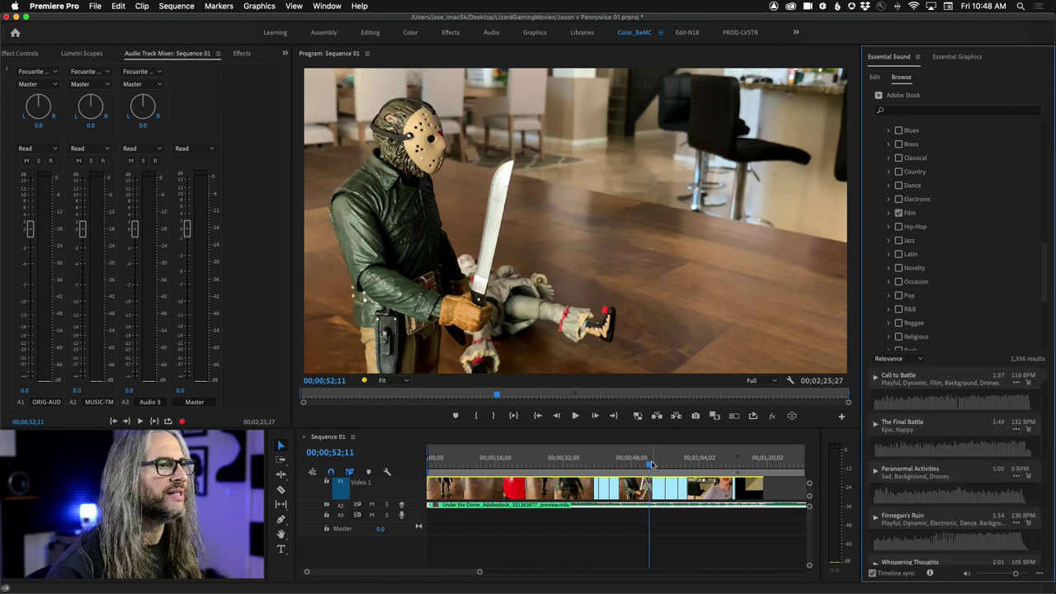
click(325, 449)
key(Home)
Mute A2, check the Stock Audio Media bin, and play the sequence from the start with original audio
click(371, 504)
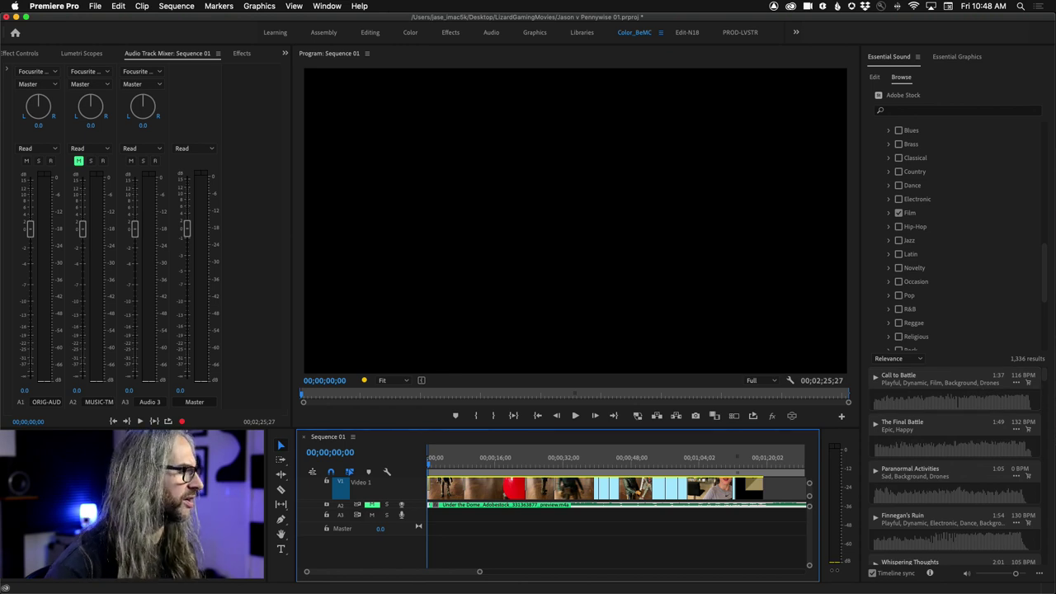
key(grave)
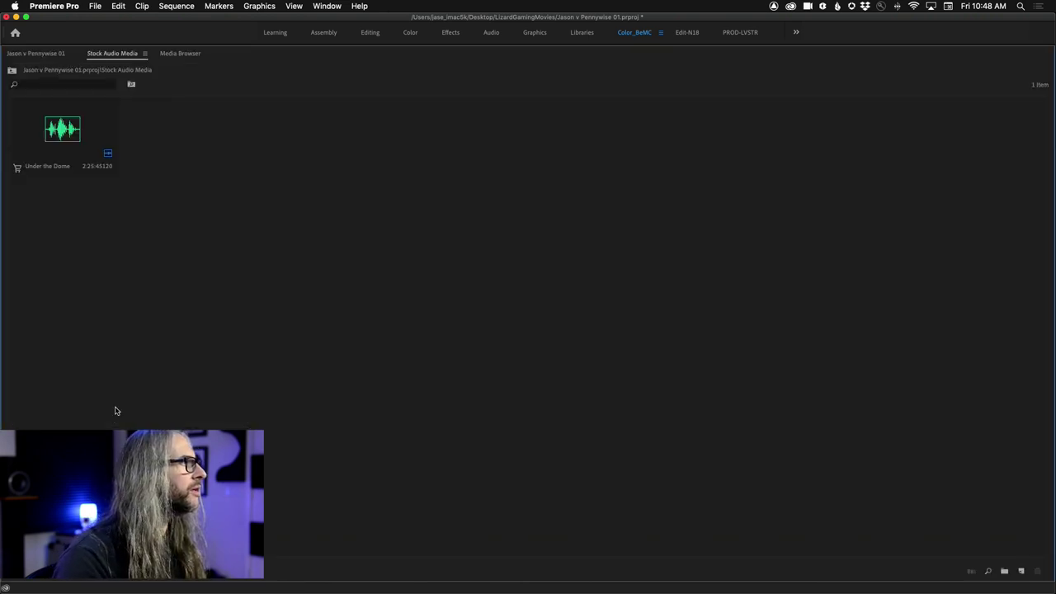
key(grave)
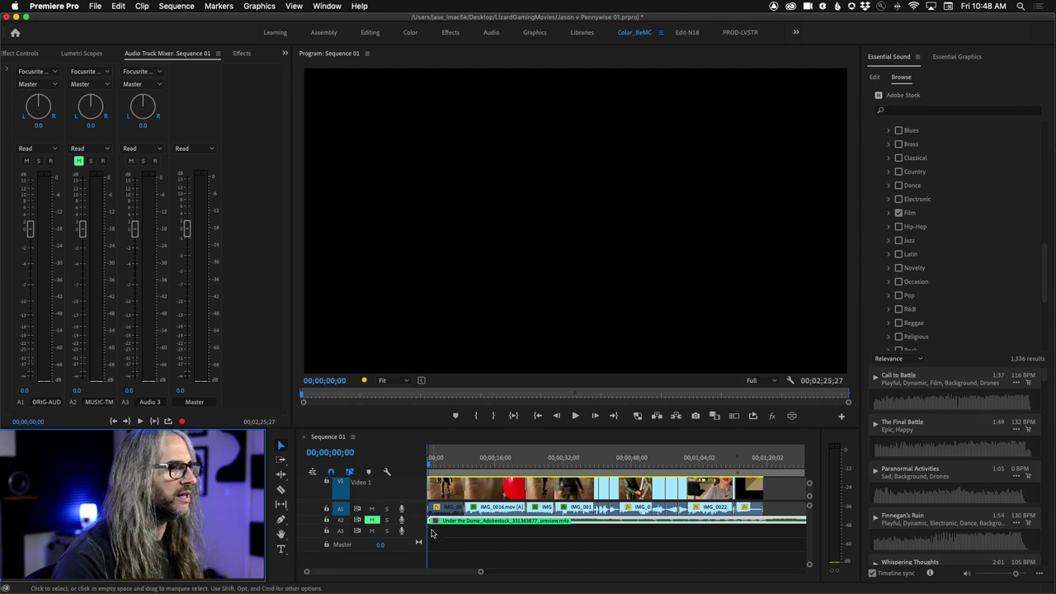
click(456, 530)
key(space)
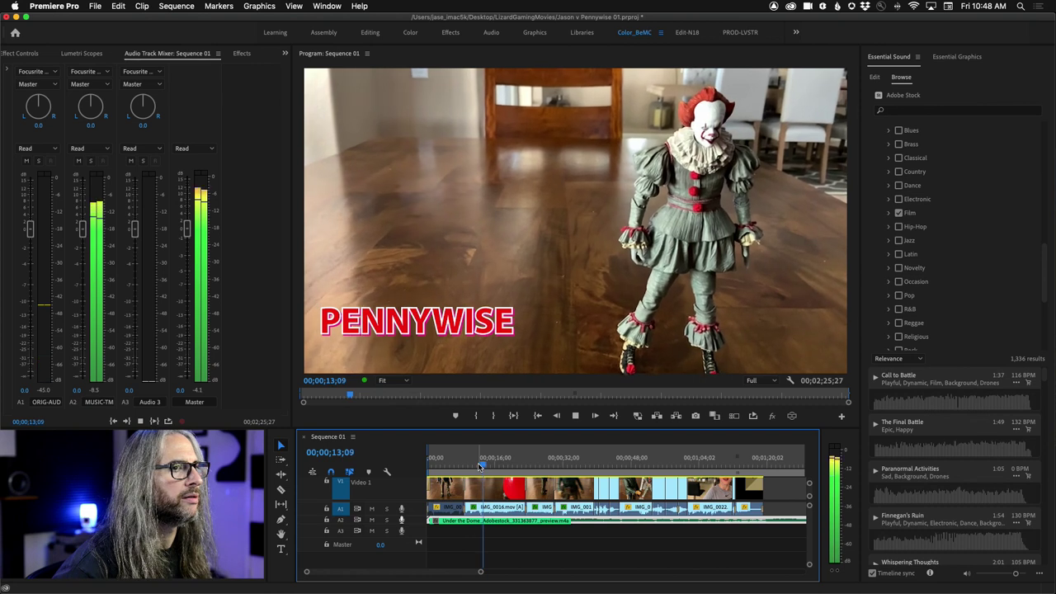
key(space)
key(Home)
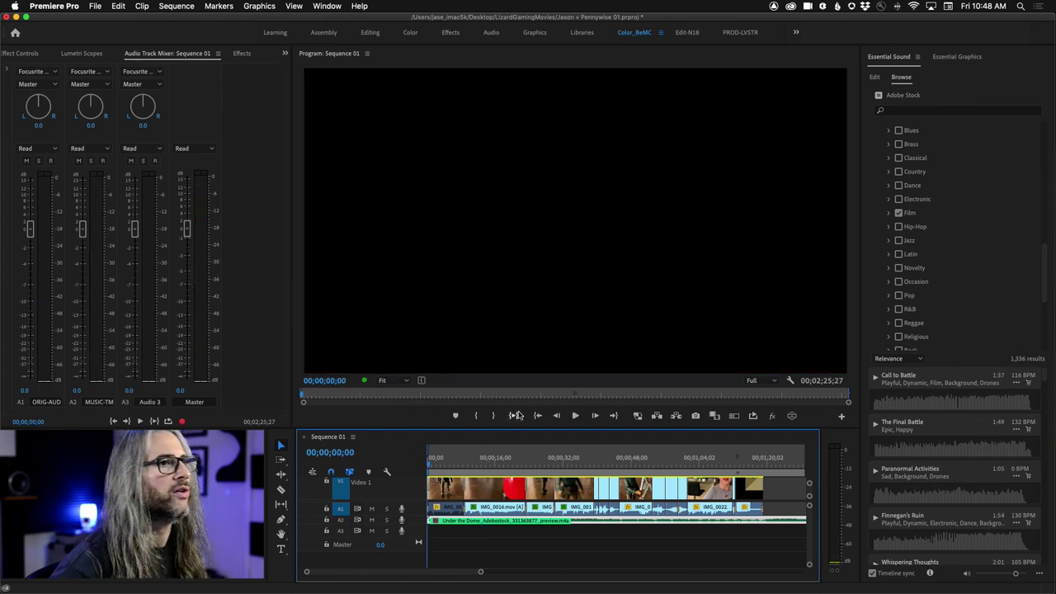
click(371, 520)
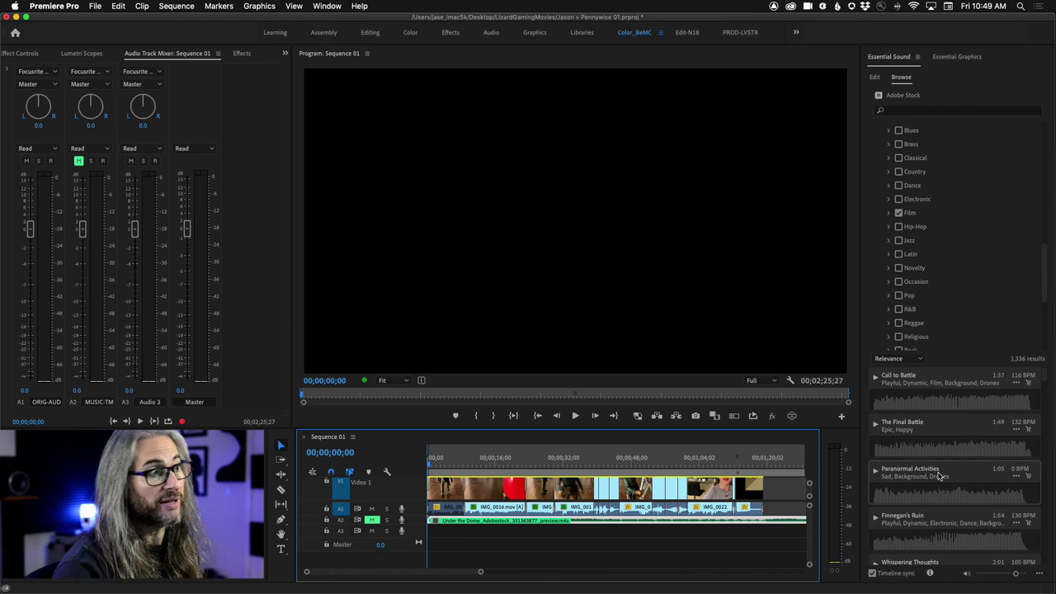
Audition Paranormal Activities synced to the sequence, then from a later point, stopping at 00;00;38;10
click(875, 473)
click(875, 471)
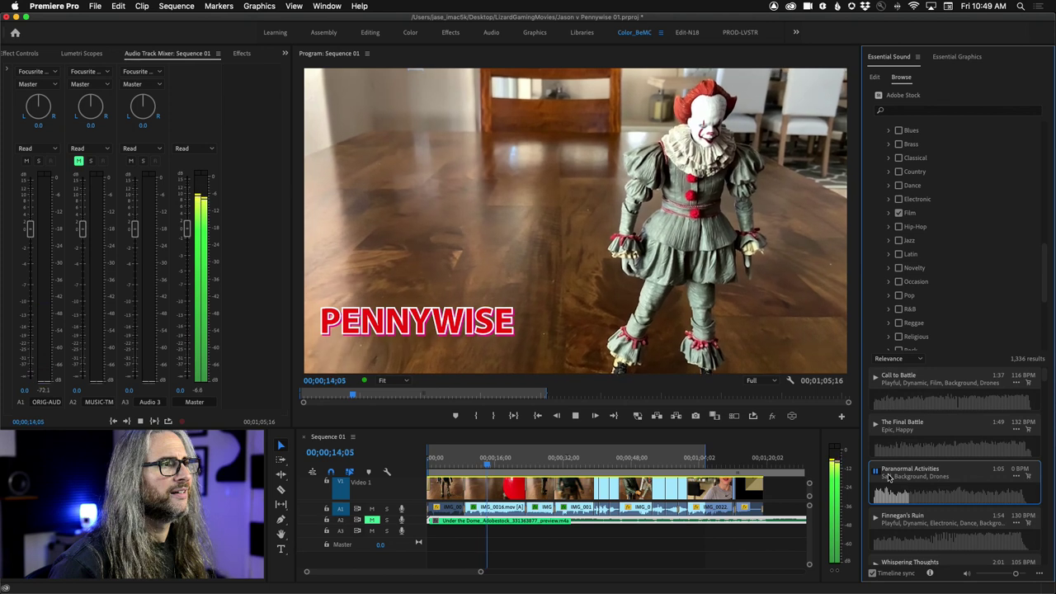
key(space)
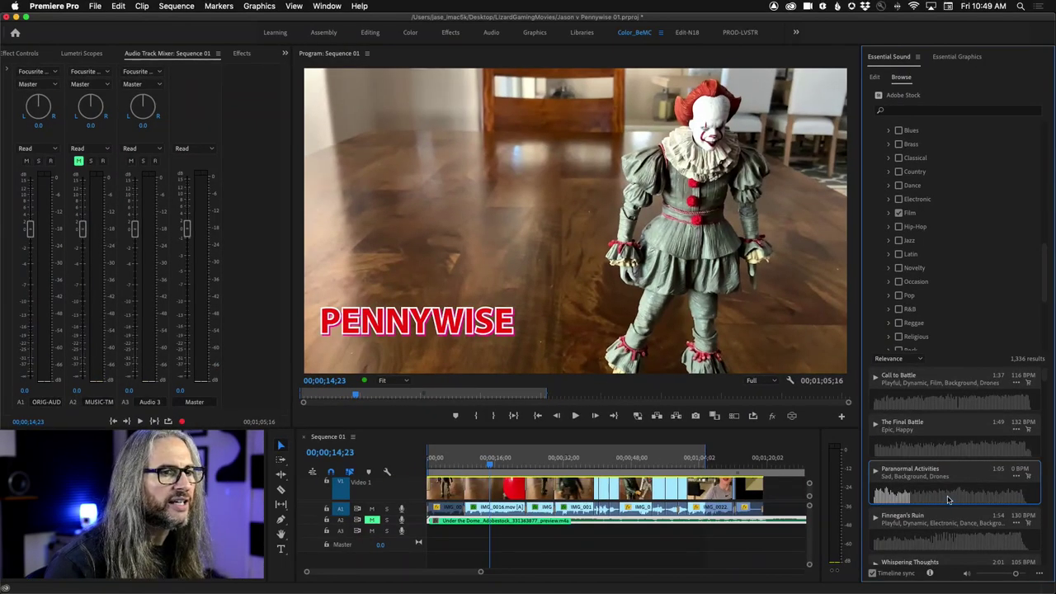
click(701, 583)
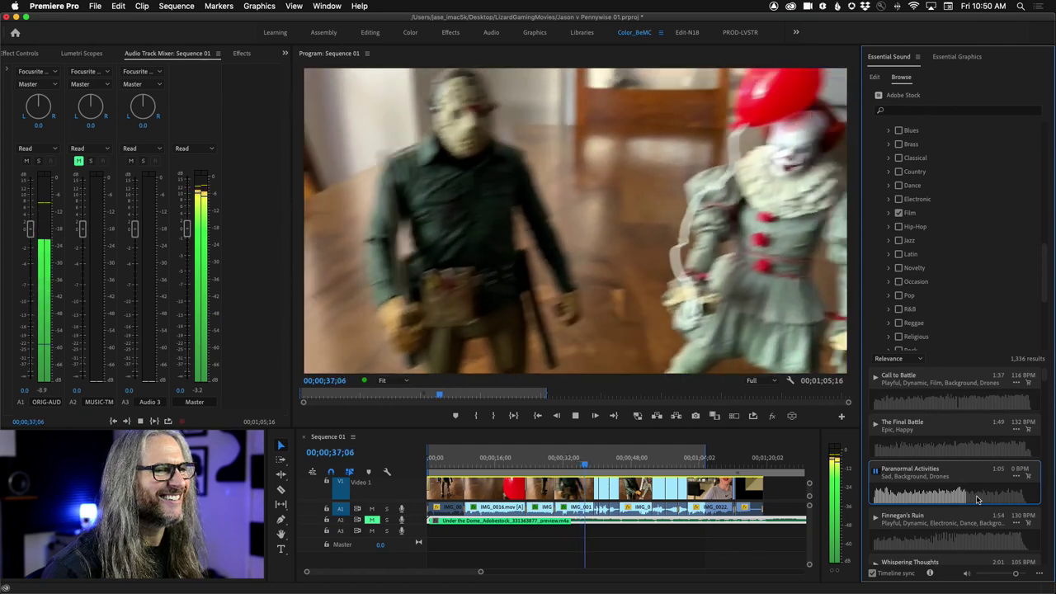
key(space)
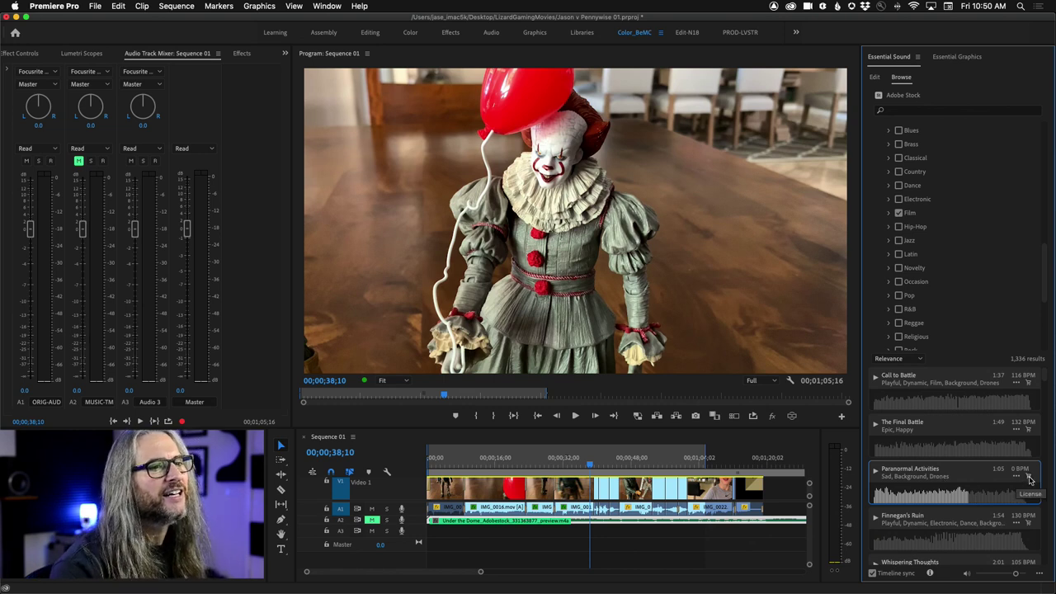
License Paranormal Activities for one credit, then bring up its download folder chooser
click(1030, 479)
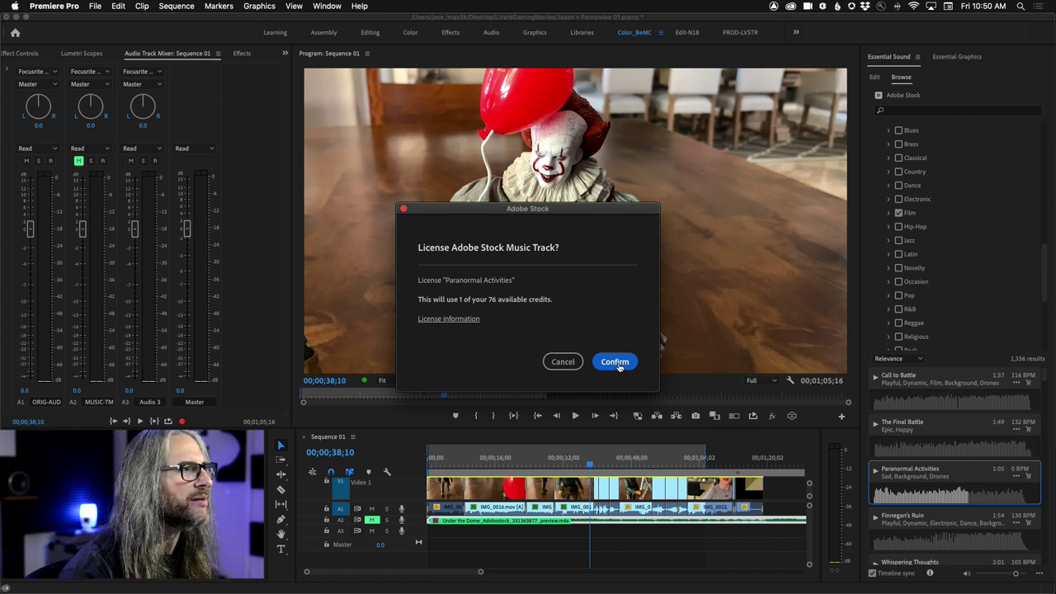
click(619, 365)
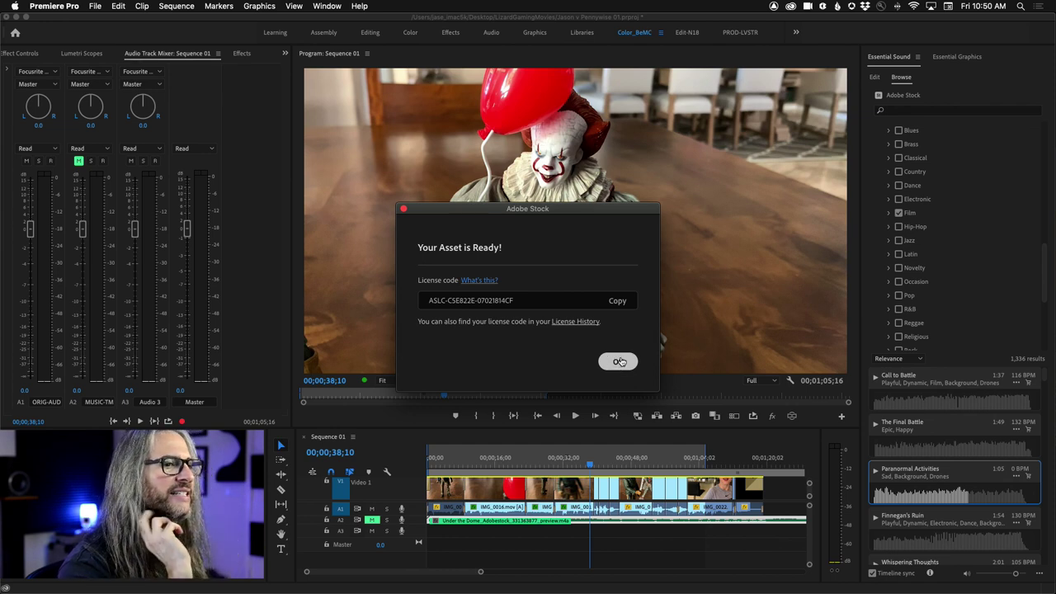
click(618, 361)
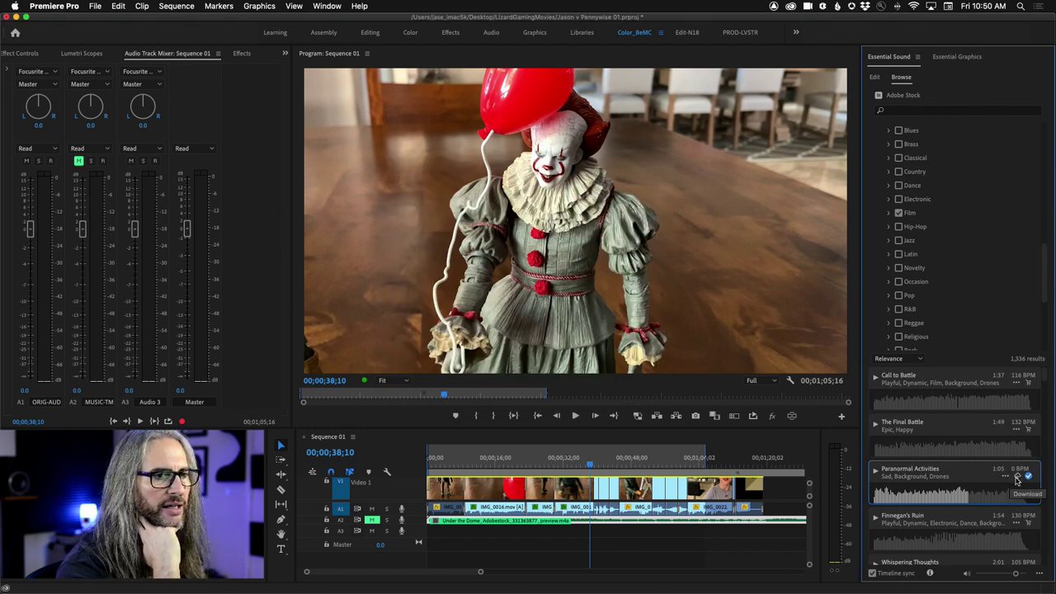
click(1017, 477)
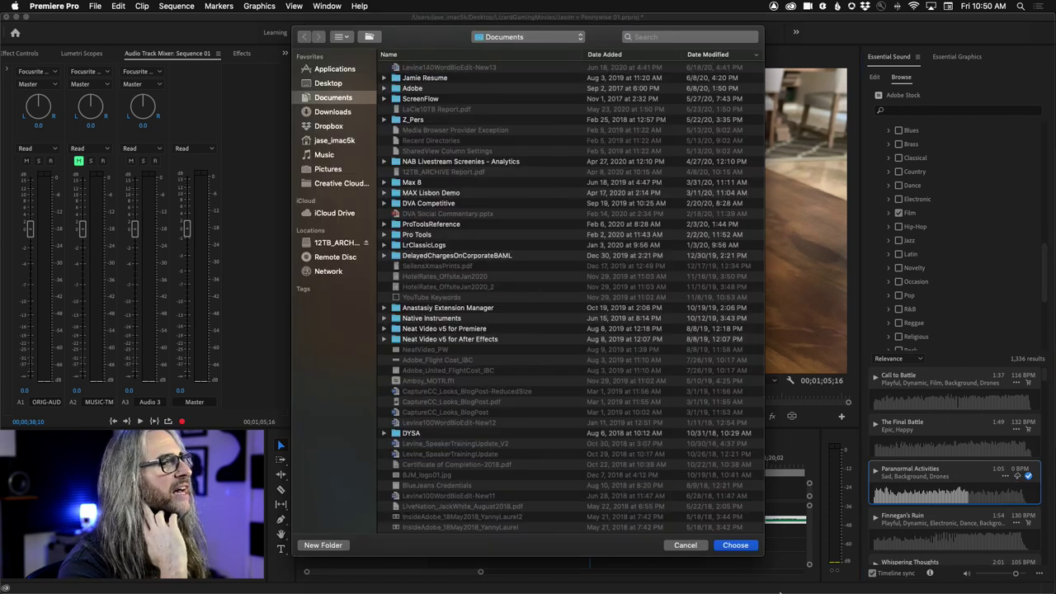
Cancel the download and save Paranormal Activities to the personal library instead
click(684, 545)
click(1005, 477)
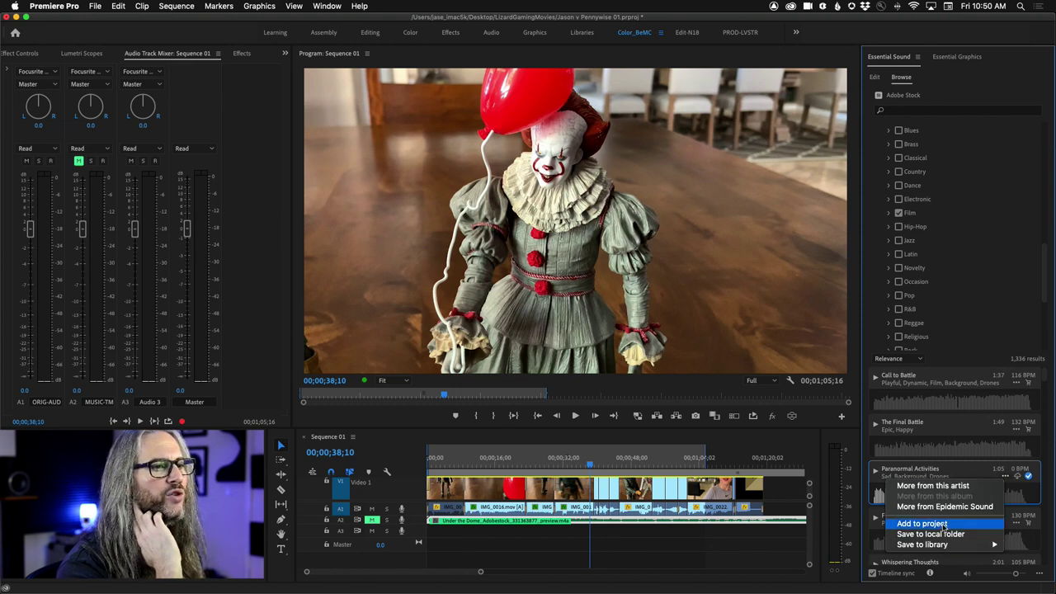
mouse_move(946, 546)
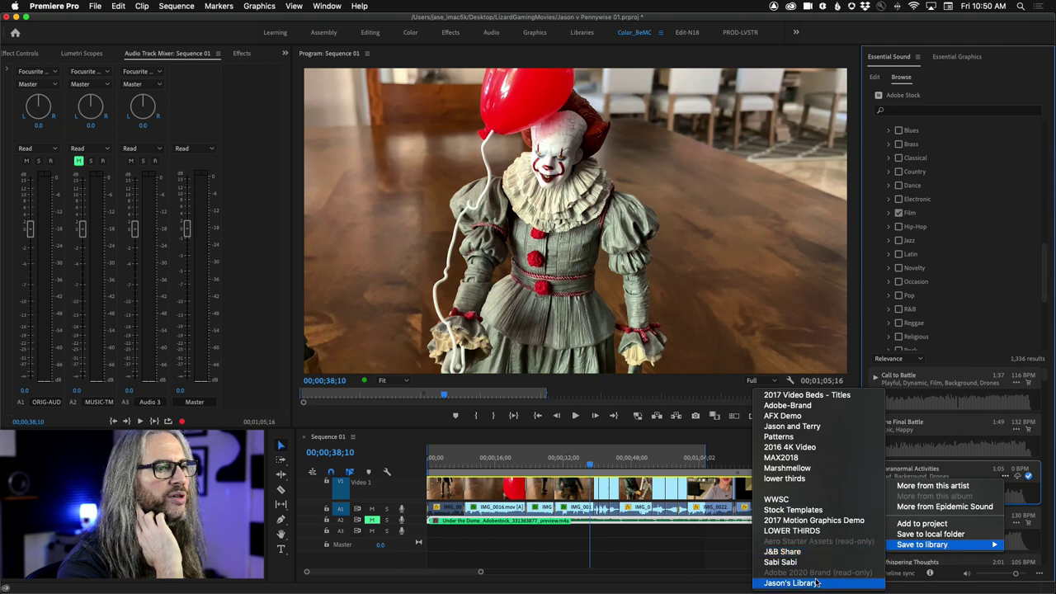
click(815, 582)
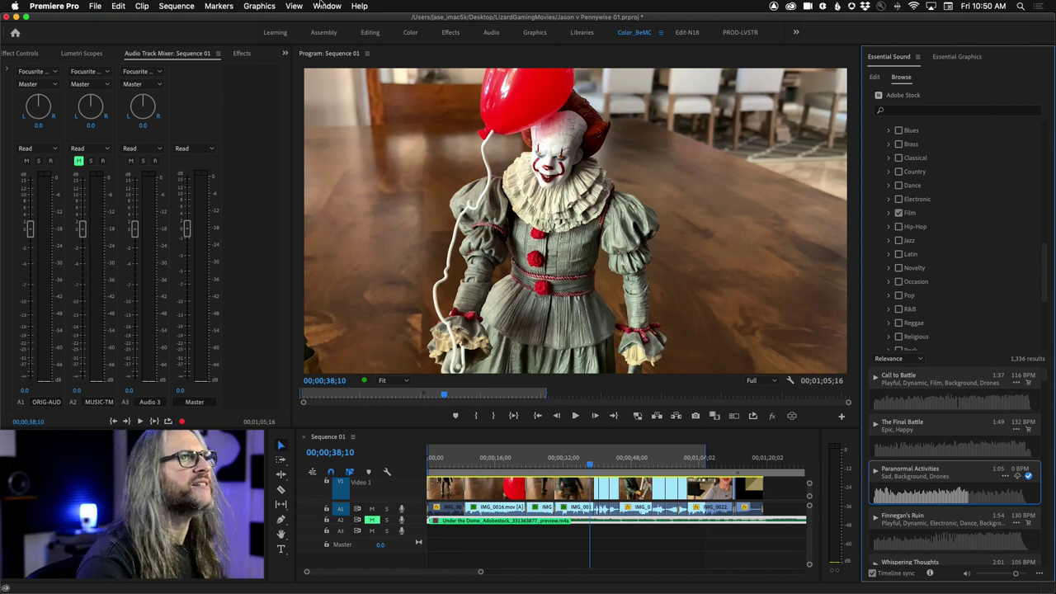
Show the Libraries panel with Graphics collapsed so the library's audio assets are listed
click(324, 6)
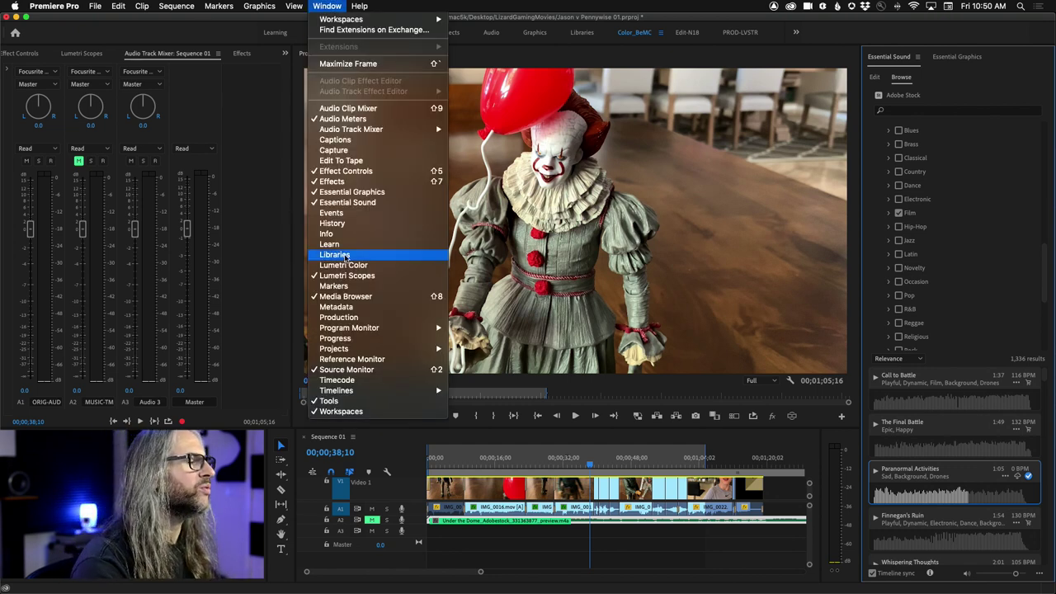
click(345, 256)
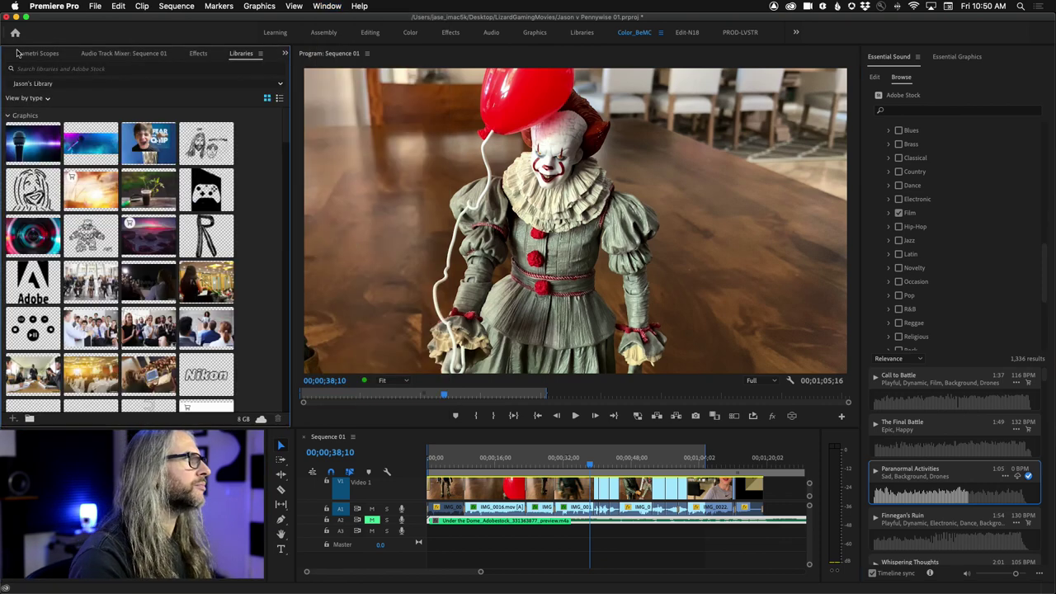
click(9, 115)
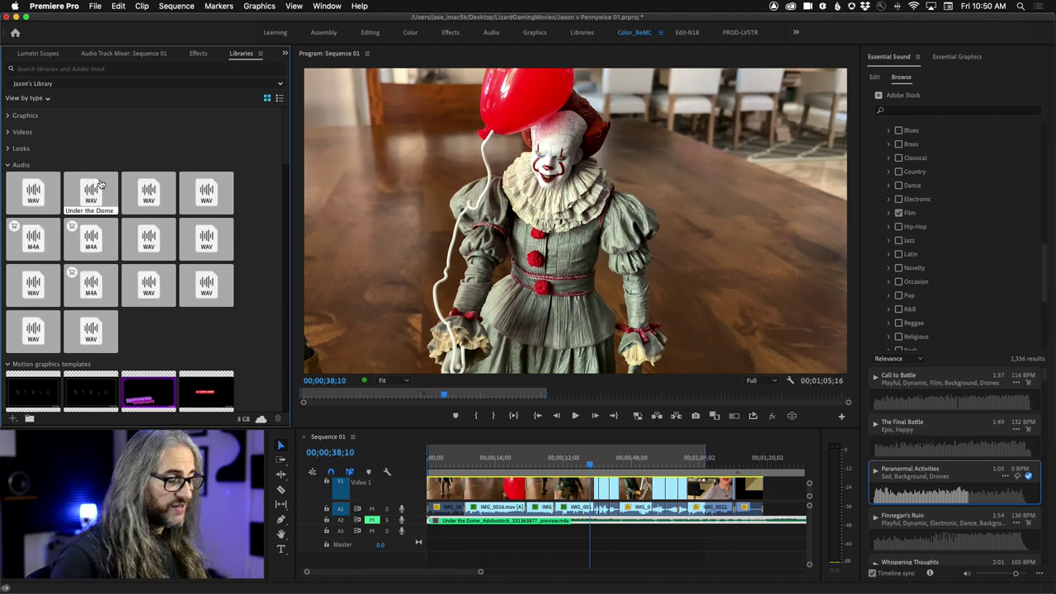
mouse_move(99, 184)
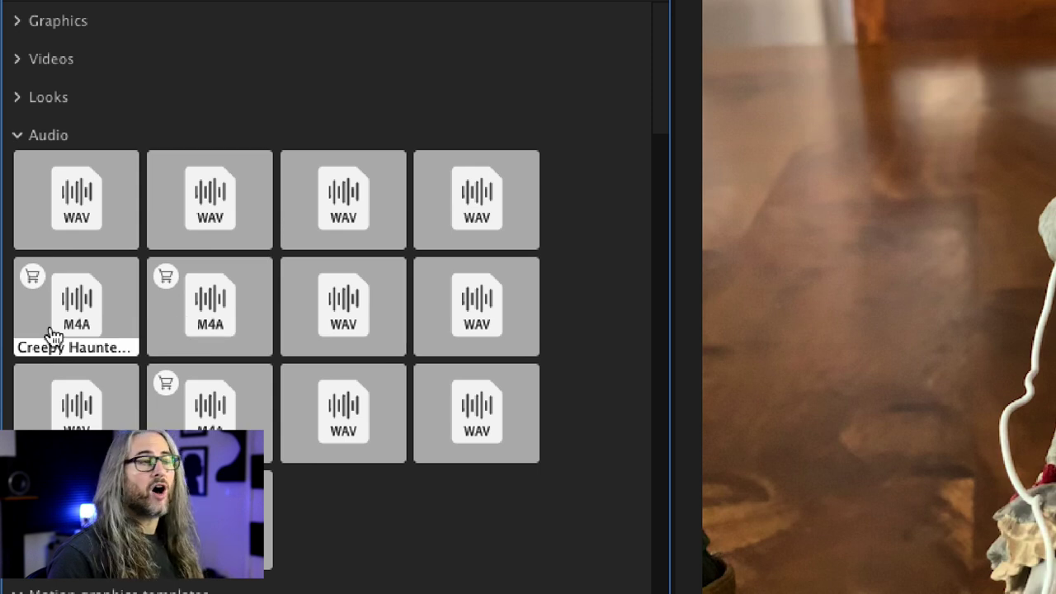
mouse_move(50, 334)
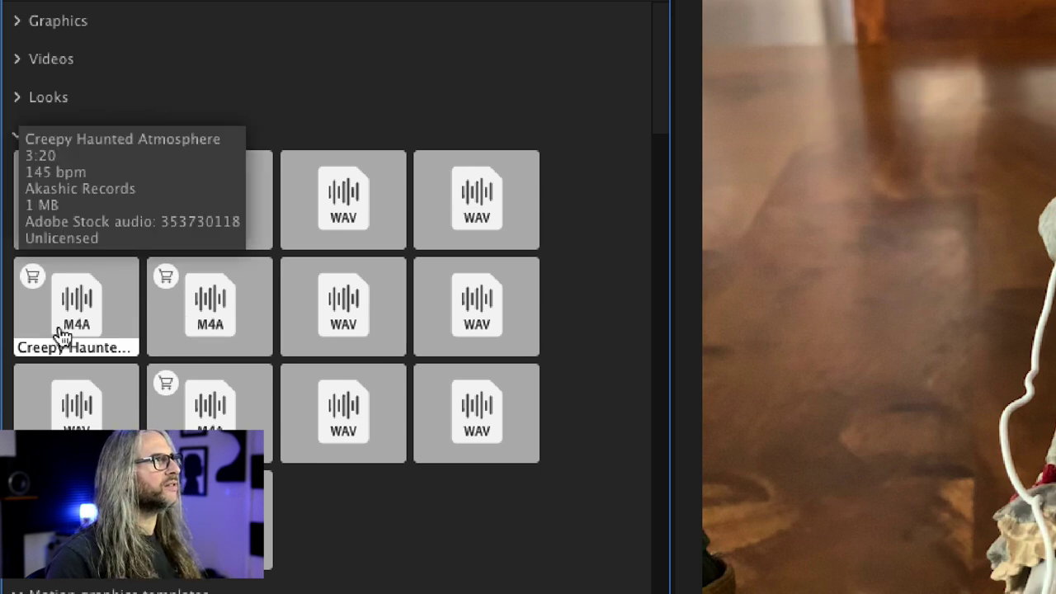
mouse_move(188, 327)
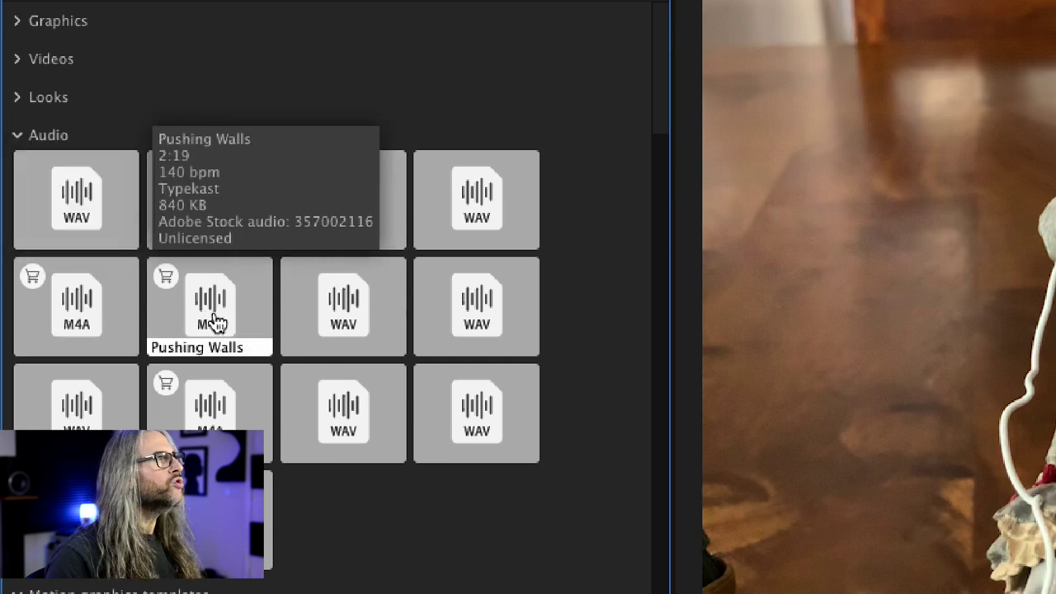
mouse_move(483, 224)
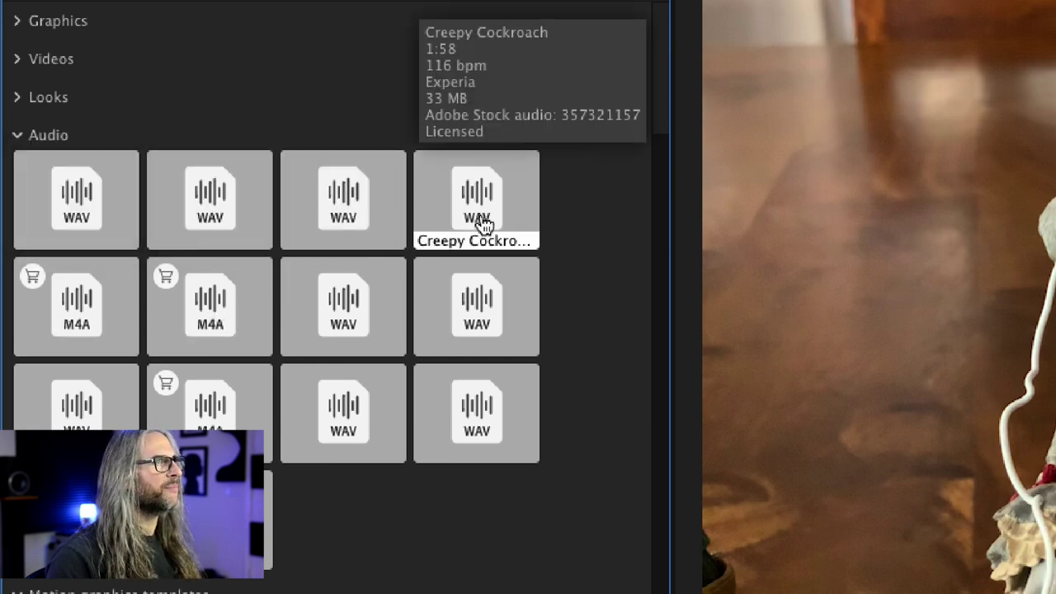
mouse_move(362, 217)
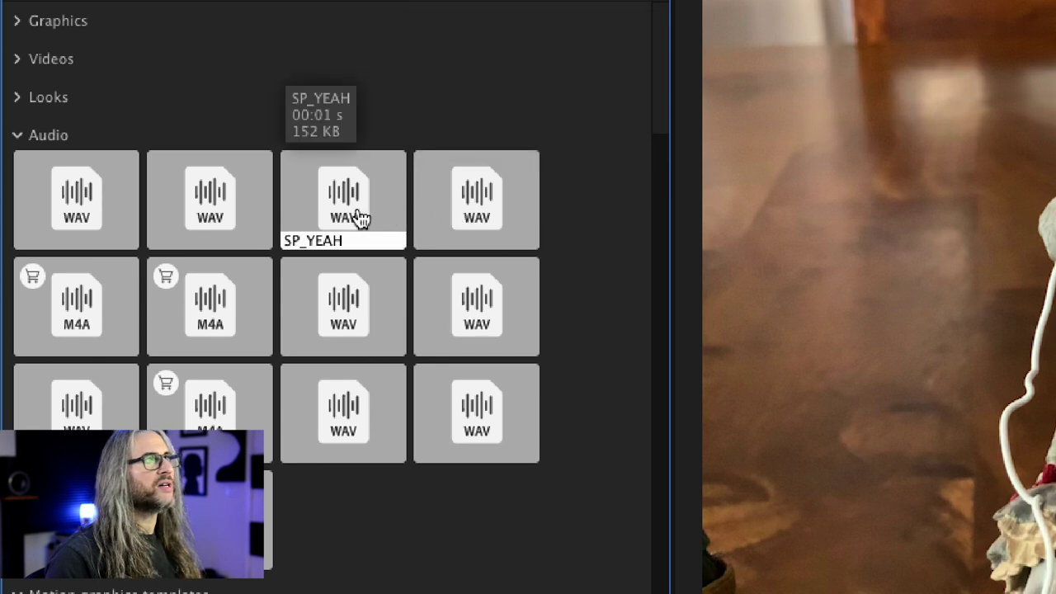
mouse_move(204, 216)
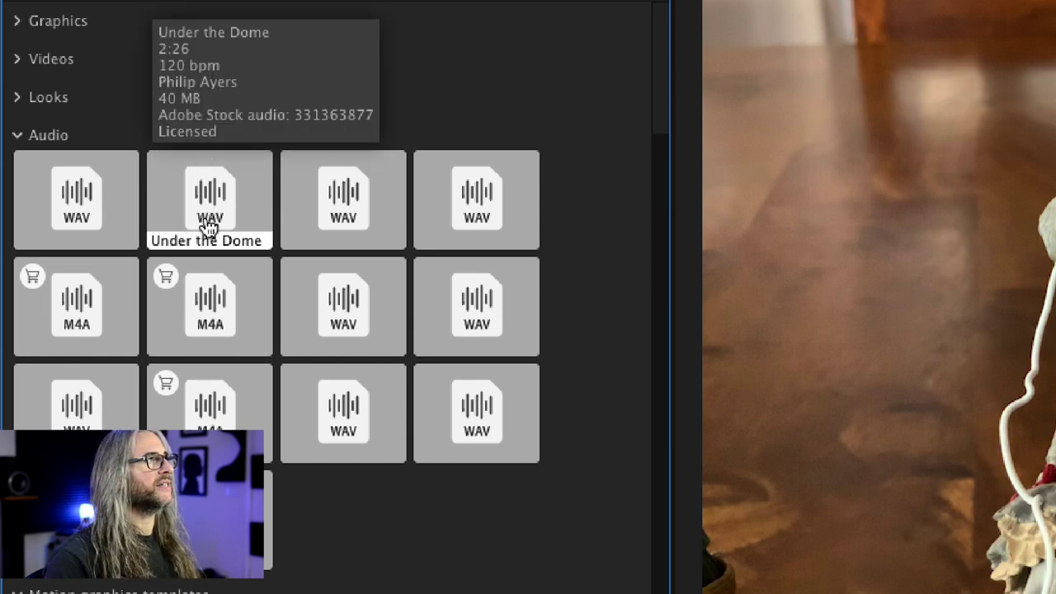
mouse_move(85, 206)
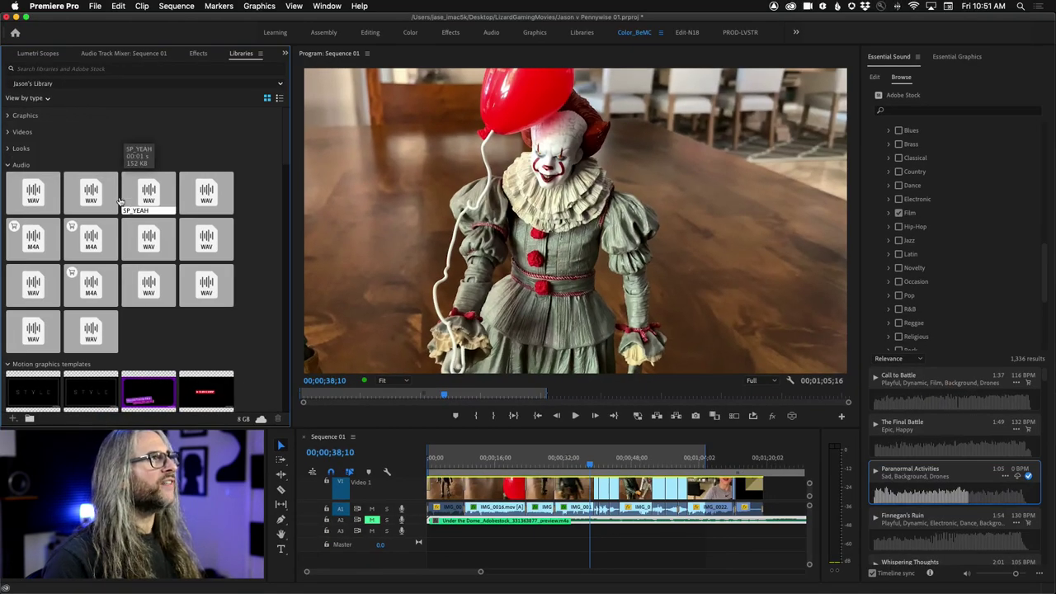
mouse_move(256, 202)
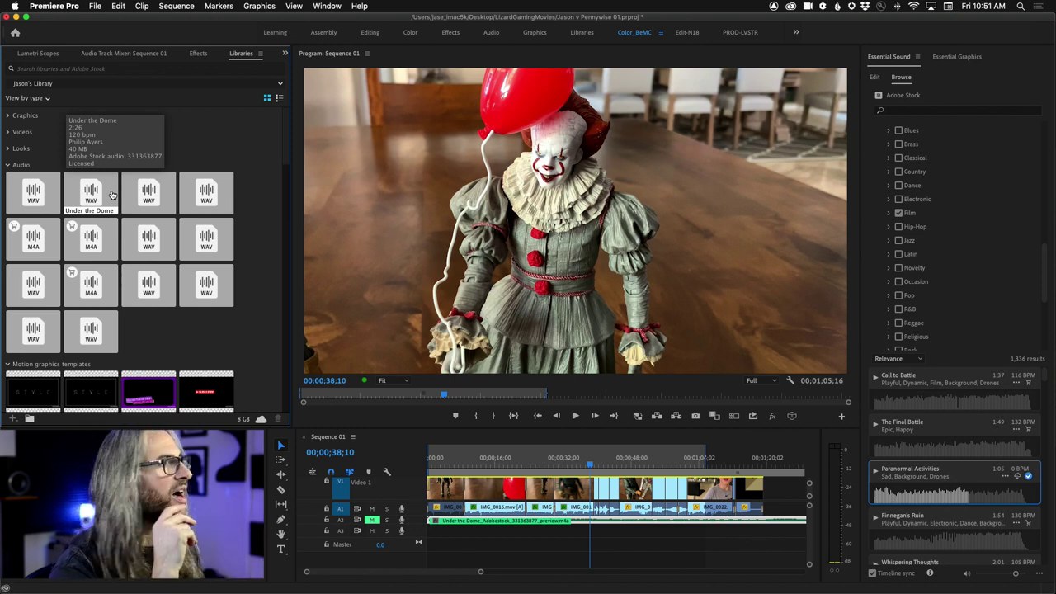
mouse_move(179, 207)
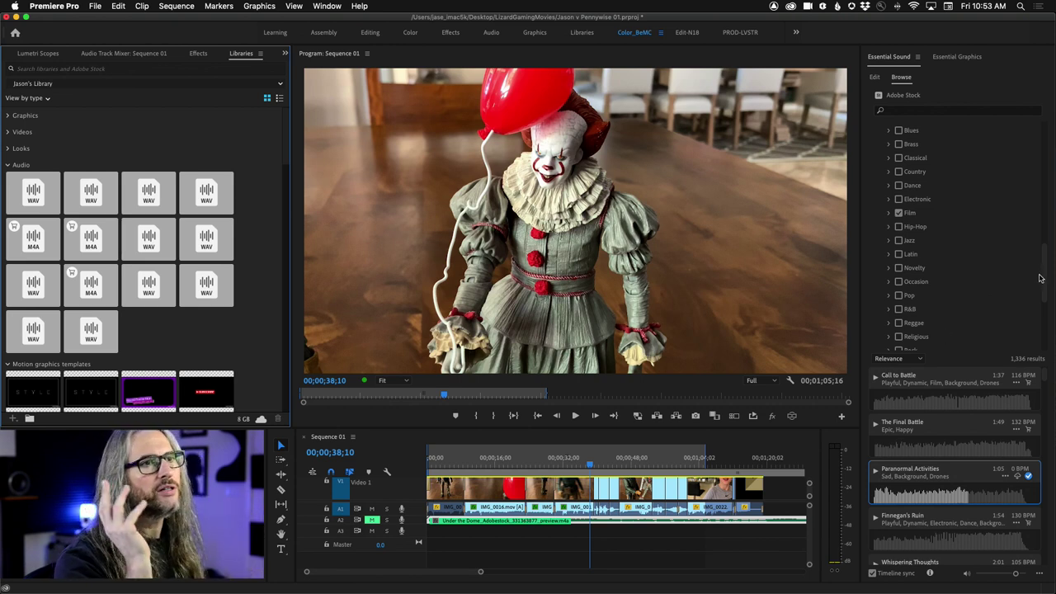
Untick the Frantic and Scary moods, then collapse Moods and Genres to reach the tempo and duration filters
drag(1042, 279, 1036, 116)
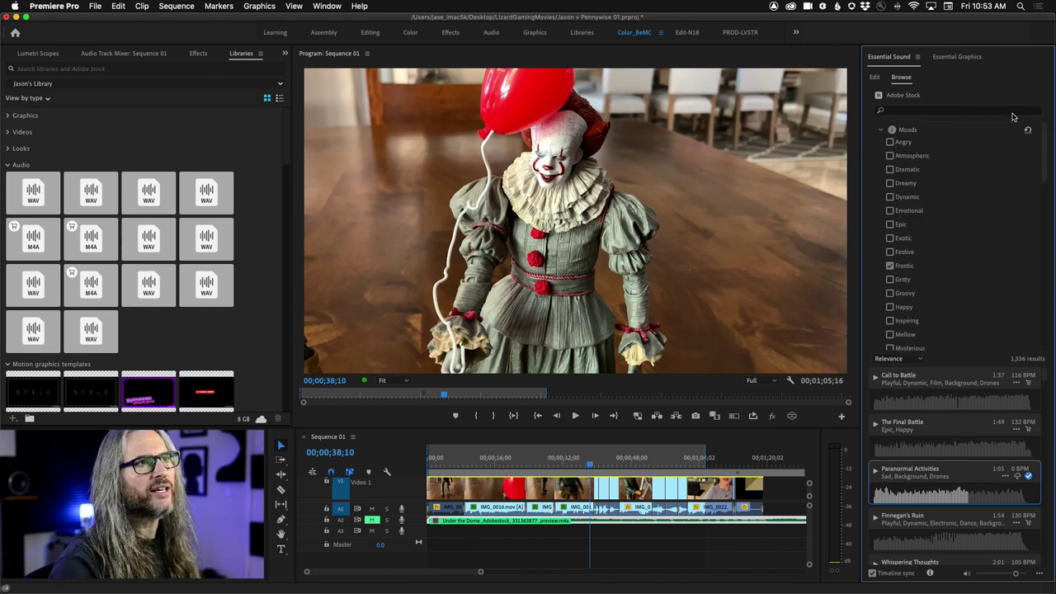
click(889, 265)
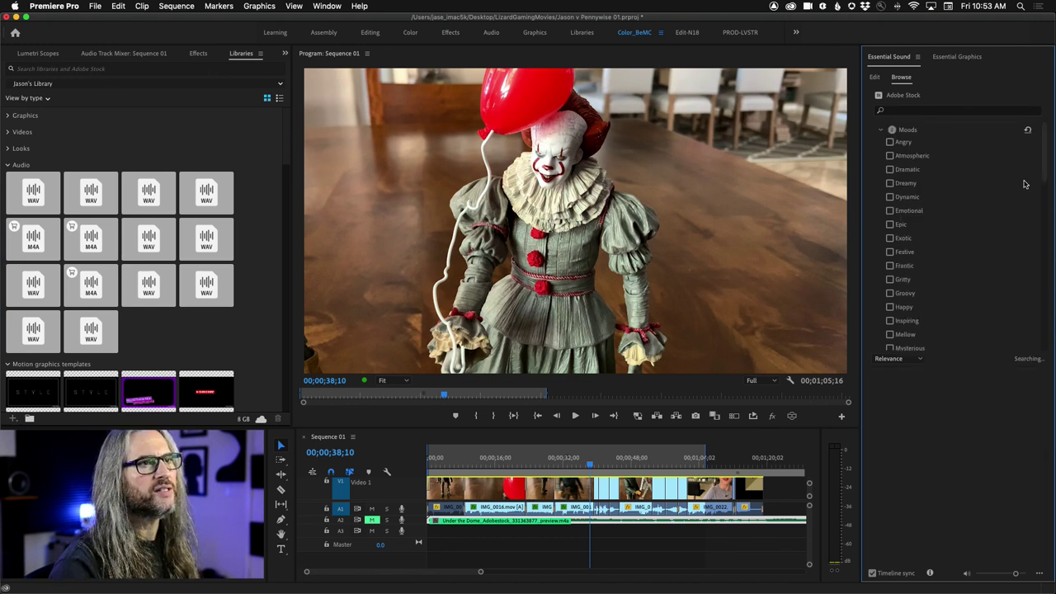
mouse_move(1043, 177)
mouse_down()
mouse_move(1046, 227)
mouse_move(1042, 157)
mouse_up()
click(889, 272)
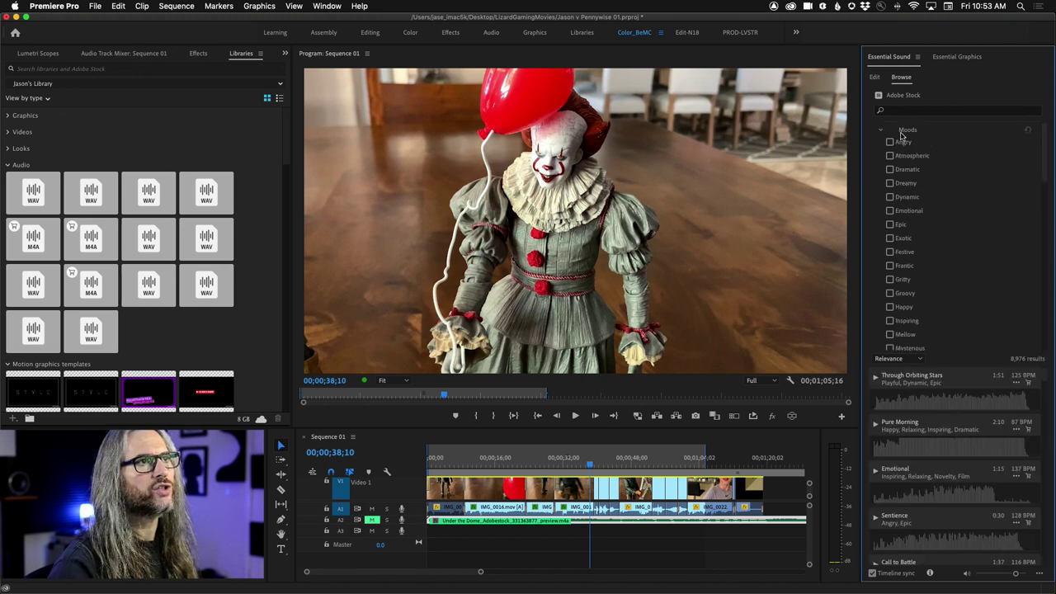
click(882, 130)
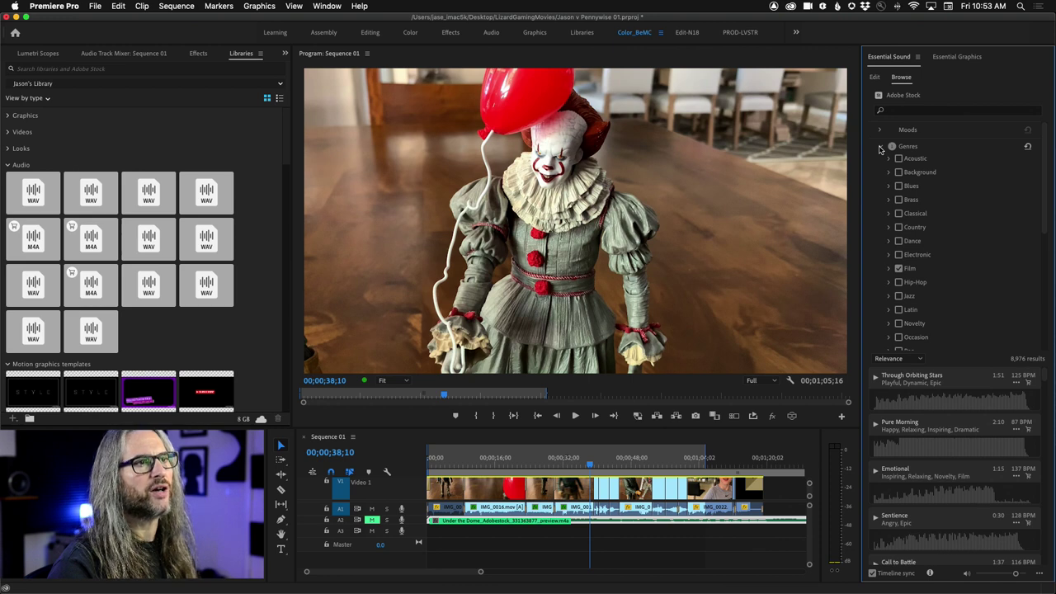
click(880, 148)
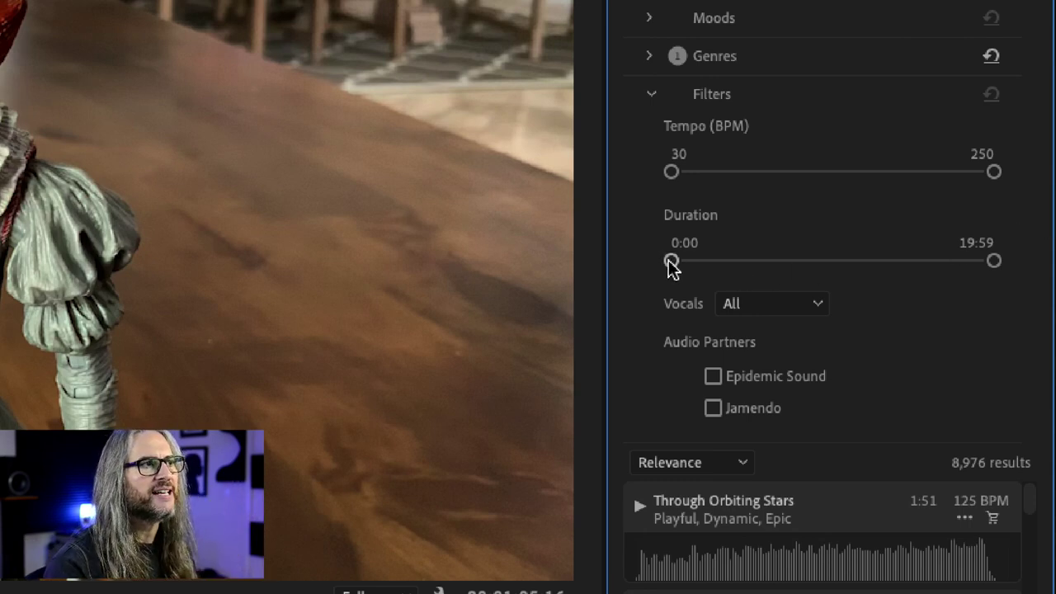
Set the minimum Duration to 1:10 and scroll through the 8,289 remaining tracks
mouse_move(687, 260)
mouse_down()
mouse_move(730, 259)
mouse_move(690, 263)
mouse_up()
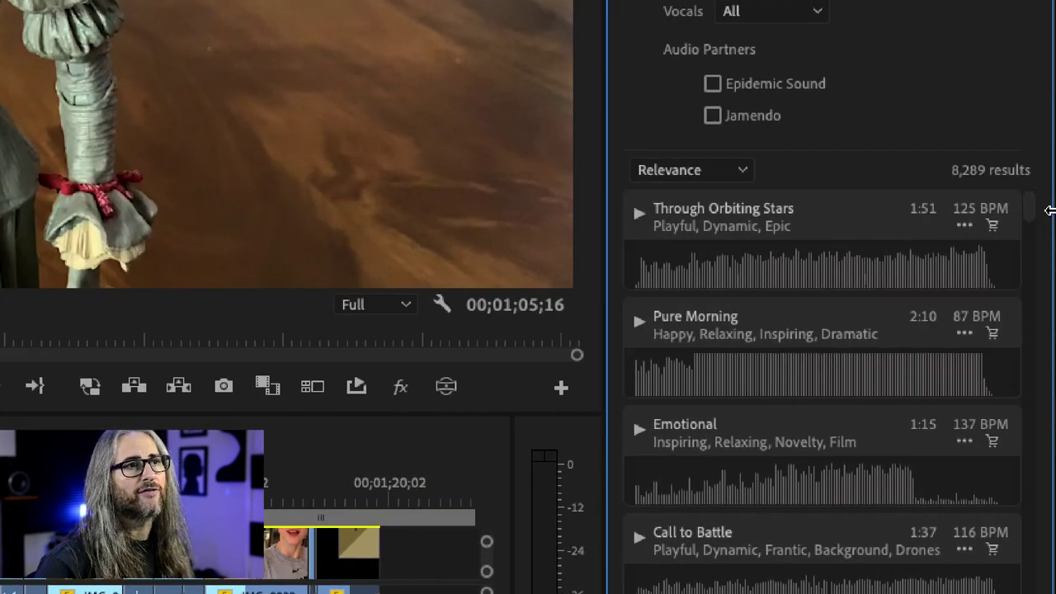
drag(1030, 213, 1031, 219)
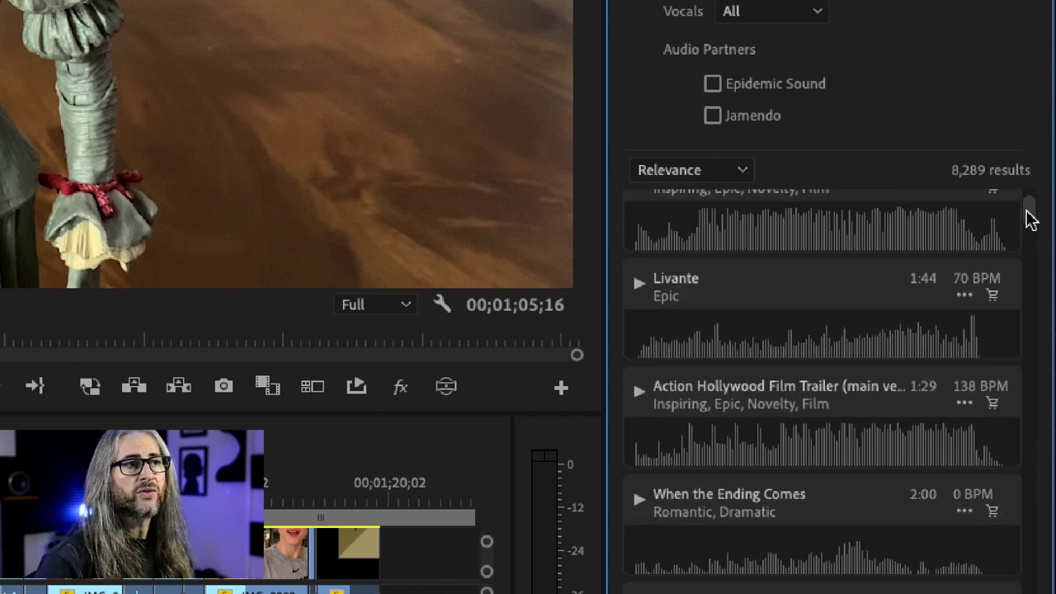
scroll(1030, 218, up, 5)
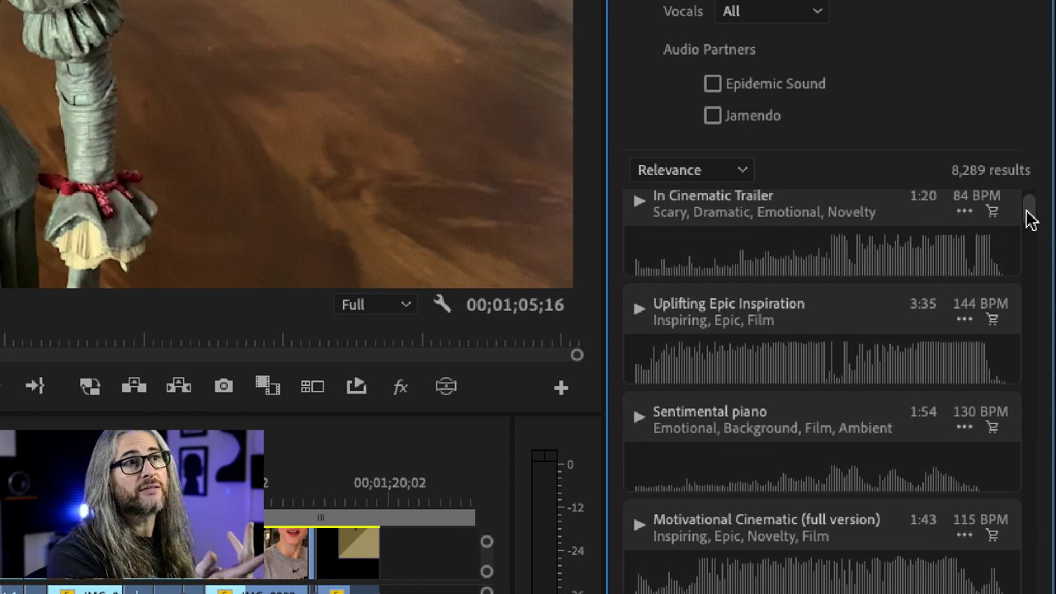
scroll(1030, 218, down, 6)
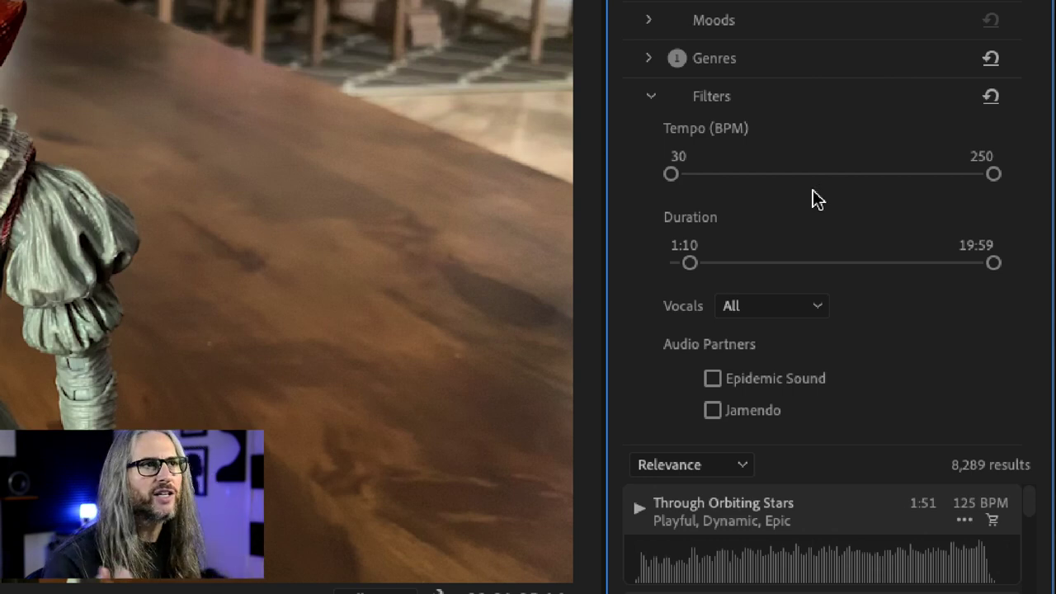
Raise the Tempo minimum to 140 BPM and scroll through the 1,176 results
drag(670, 174, 831, 175)
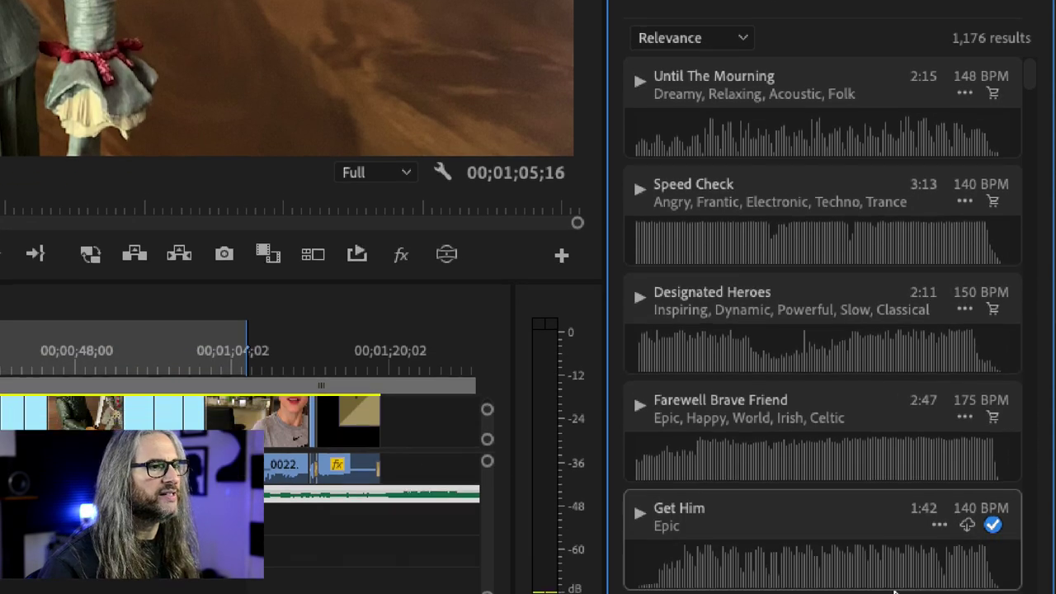
scroll(863, 555, down, 3)
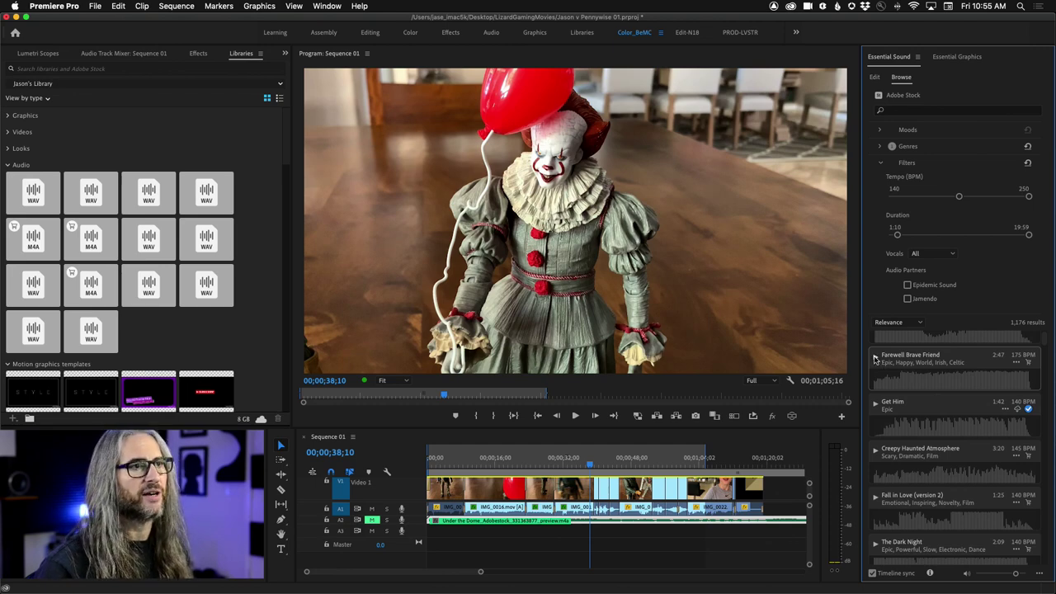
Preview Farewell Brave Friend, then the 145 BPM Creepy Haunted Atmosphere, against the sequence
click(875, 359)
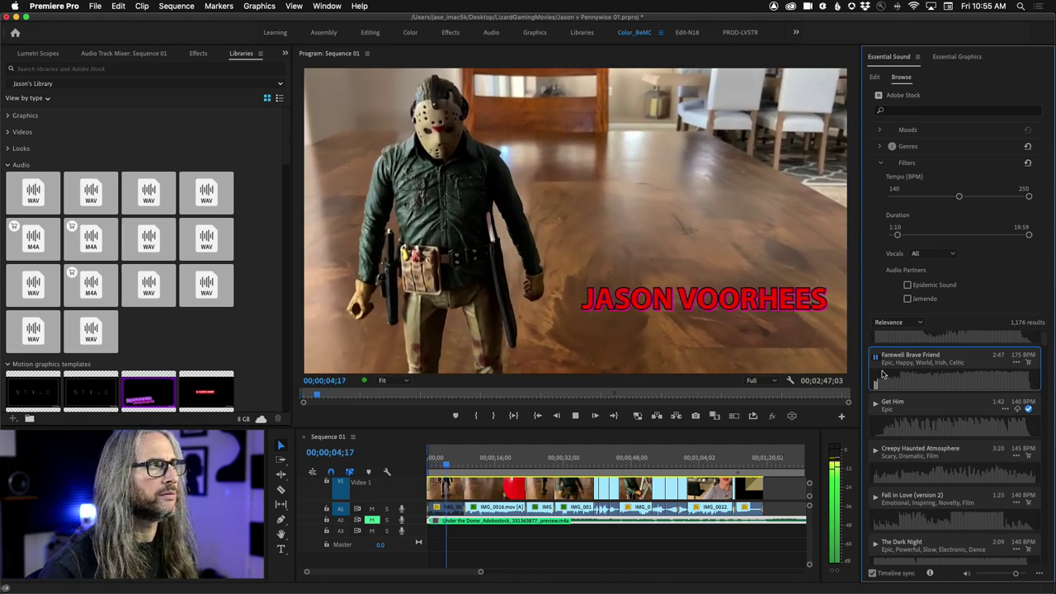
key(space)
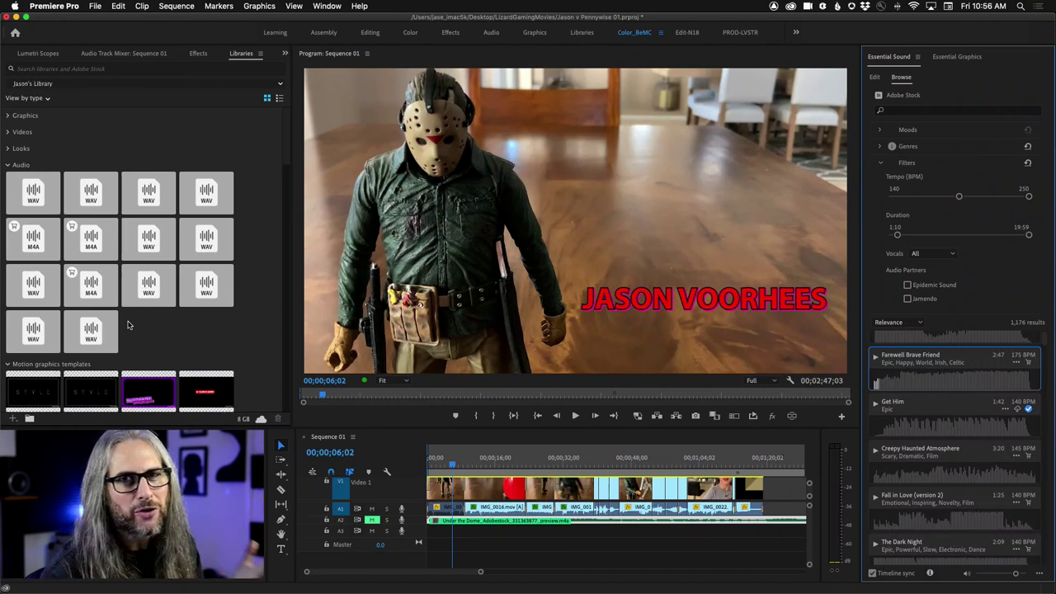
click(874, 452)
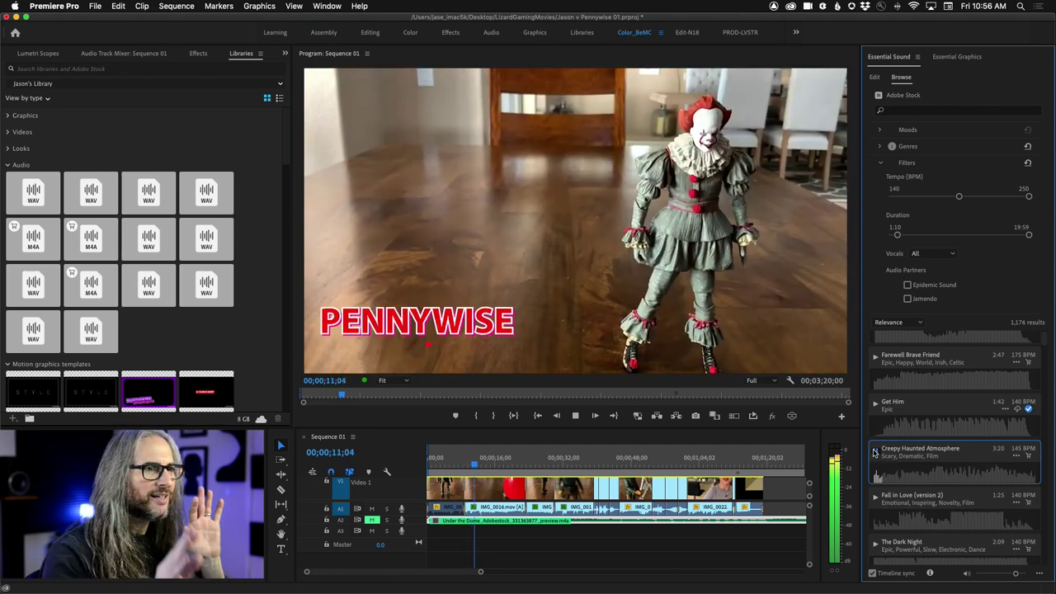
Stop the Creepy Haunted Atmosphere preview and save that track to the library
key(space)
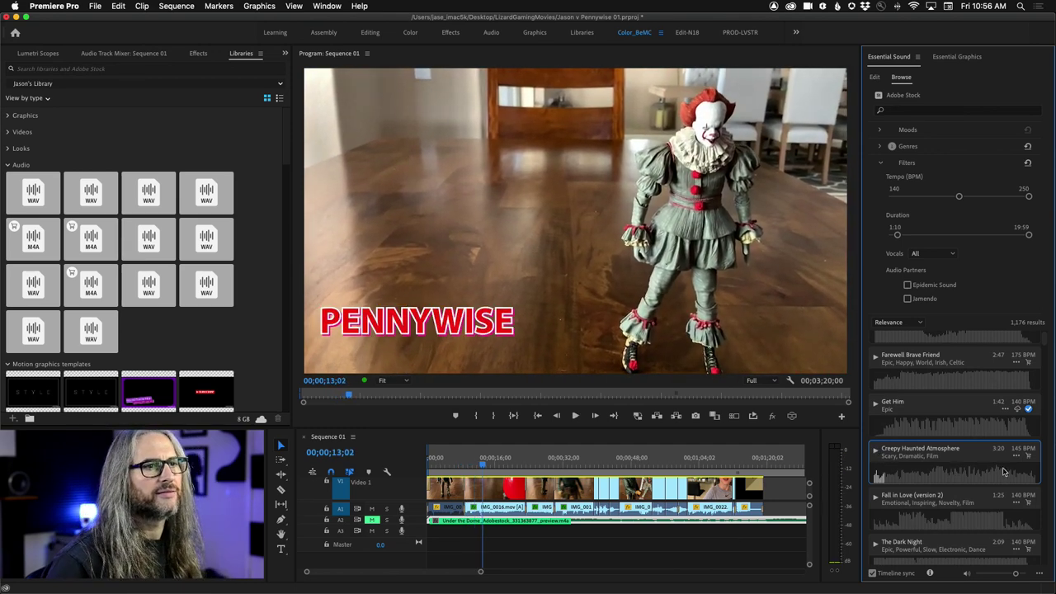
click(1017, 455)
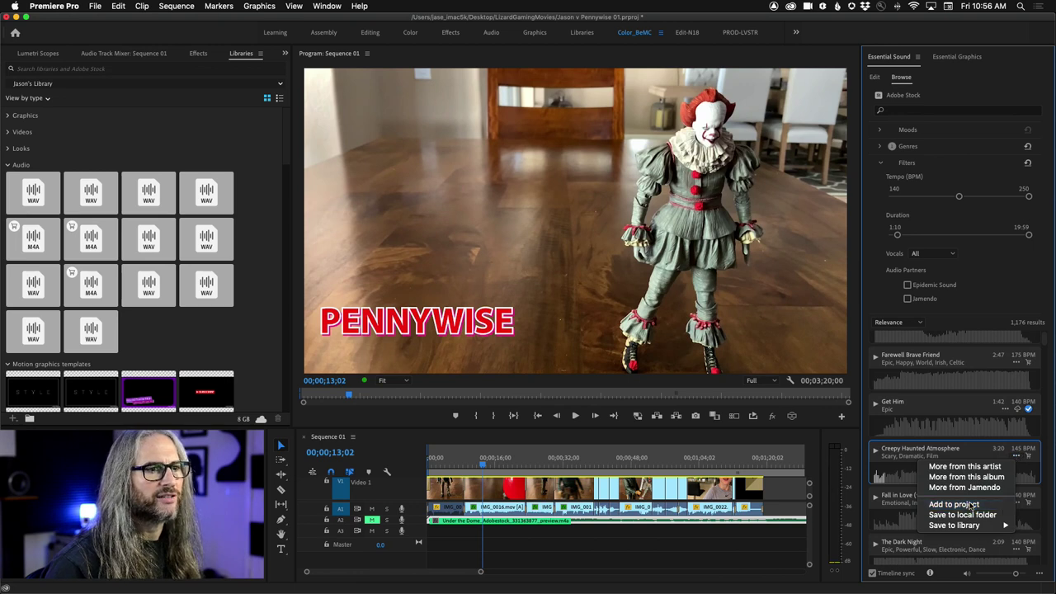
click(887, 527)
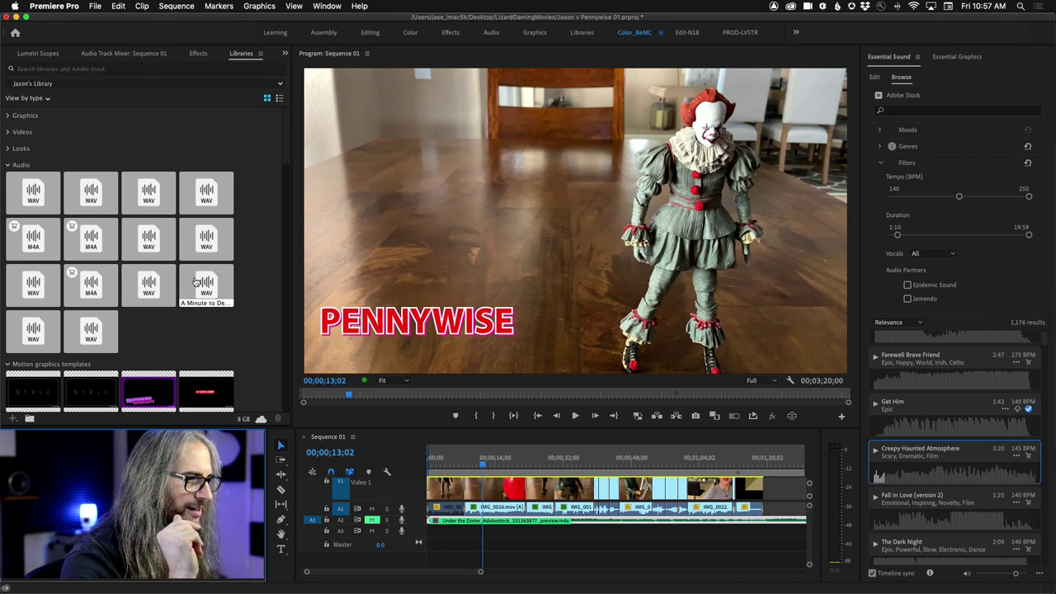
Open the Vocals filter dropdown to reveal All, Has Vocals and No Vocals
mouse_move(195, 282)
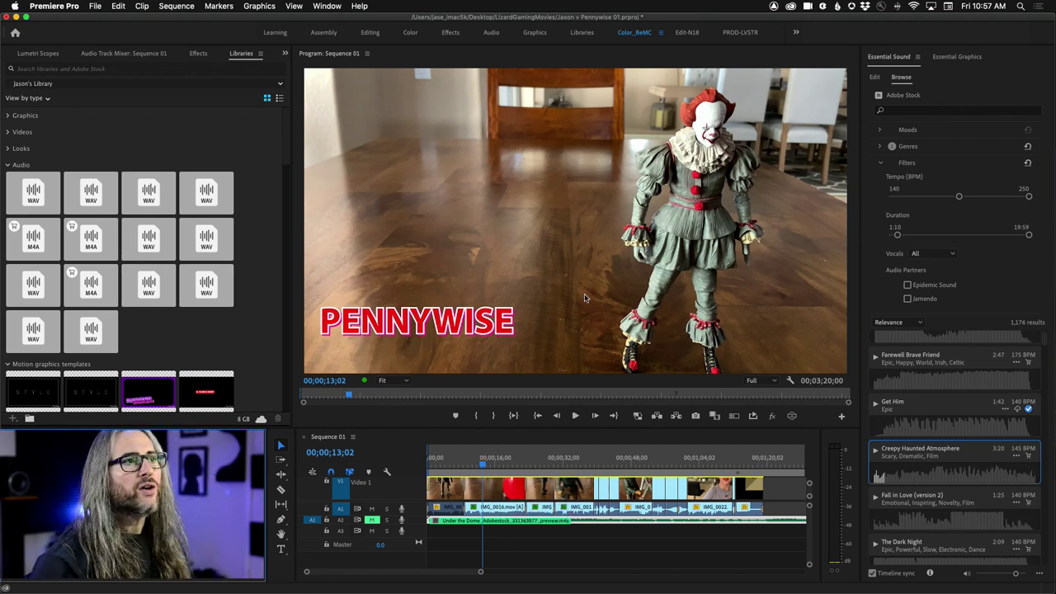
click(946, 254)
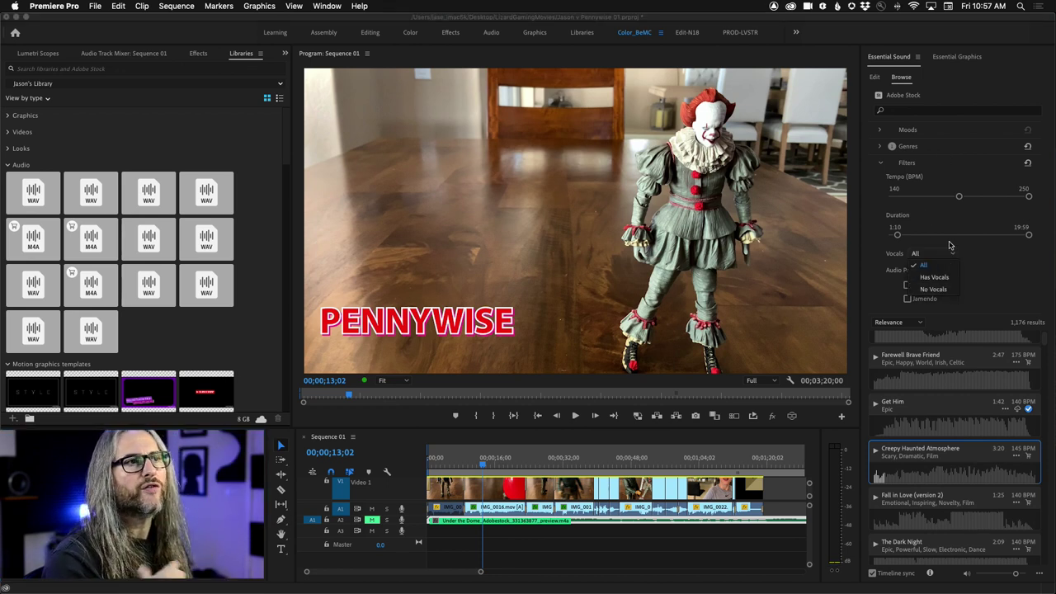
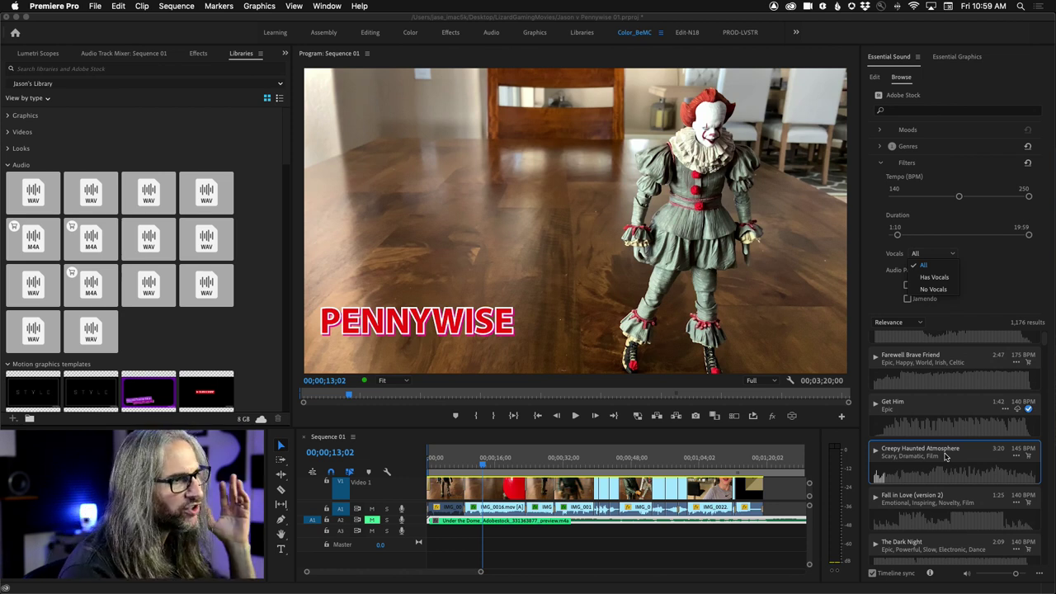
Enlarge the A2 music track so the Under the Dome clip's waveform is visible
click(416, 544)
mouse_move(418, 551)
mouse_down()
mouse_move(420, 575)
mouse_move(422, 531)
mouse_up()
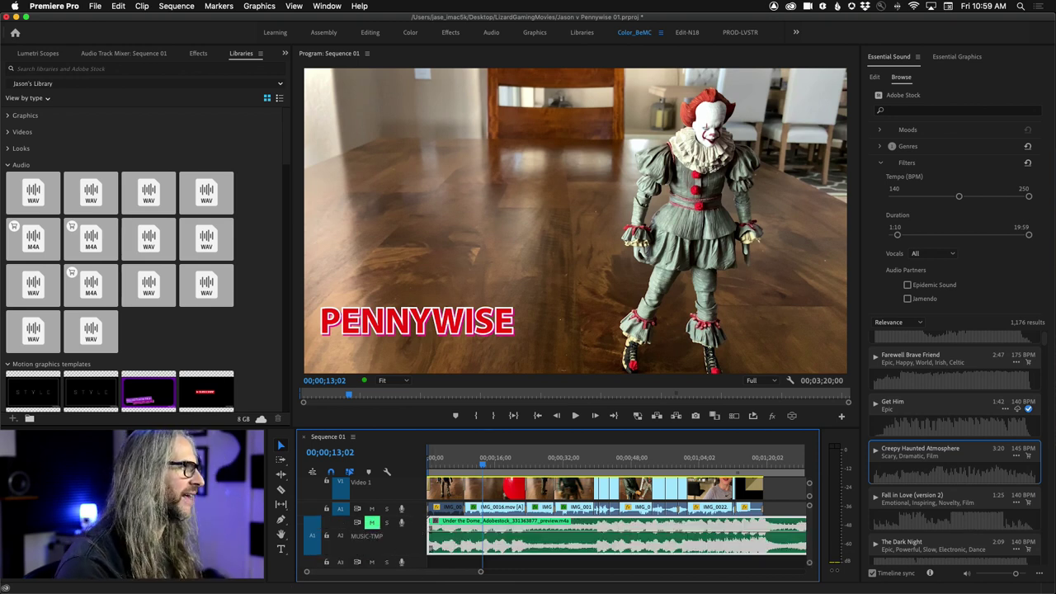
click(79, 462)
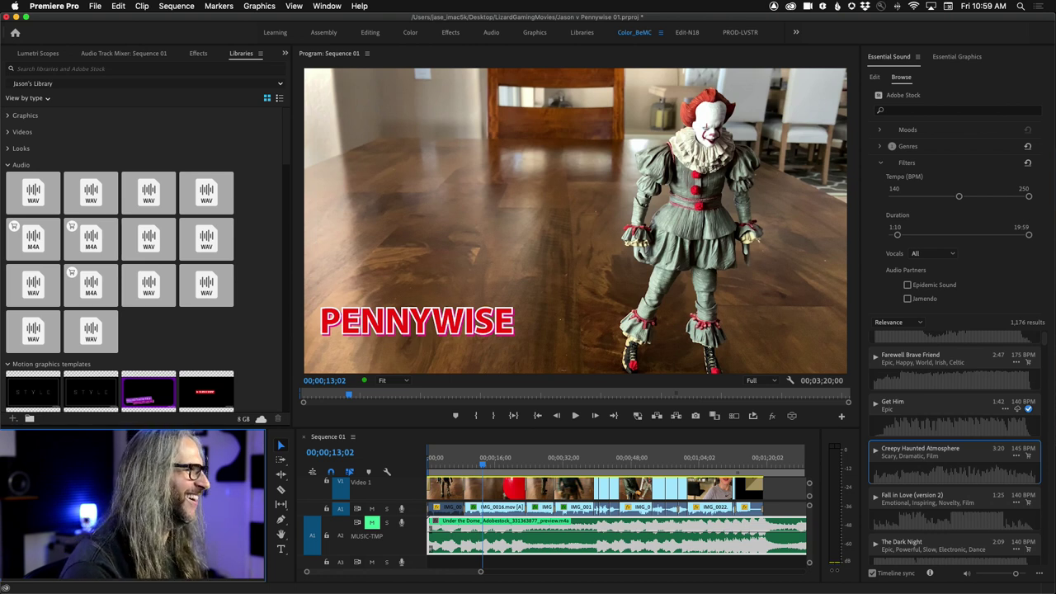
Delete the Under the Dome music clip, undo it, and zoom the timeline out
click(502, 537)
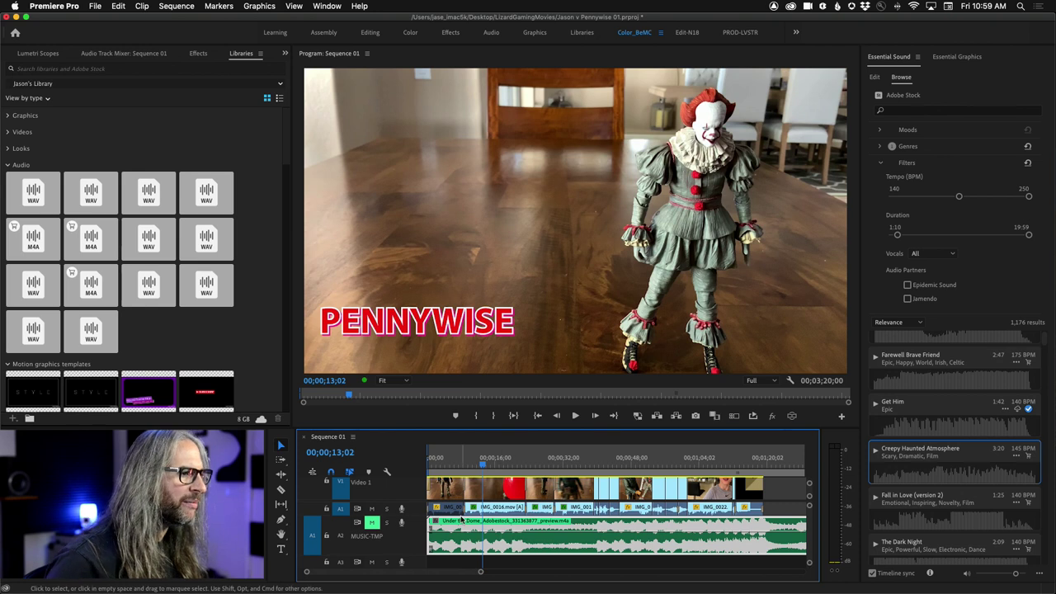
key(Delete)
key(super+z)
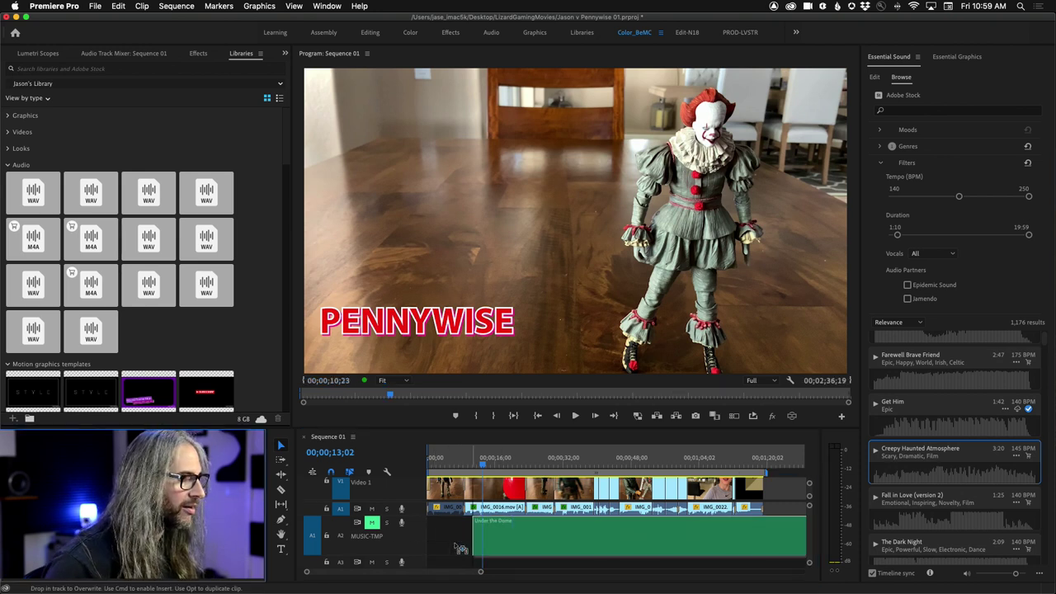
right_click(537, 532)
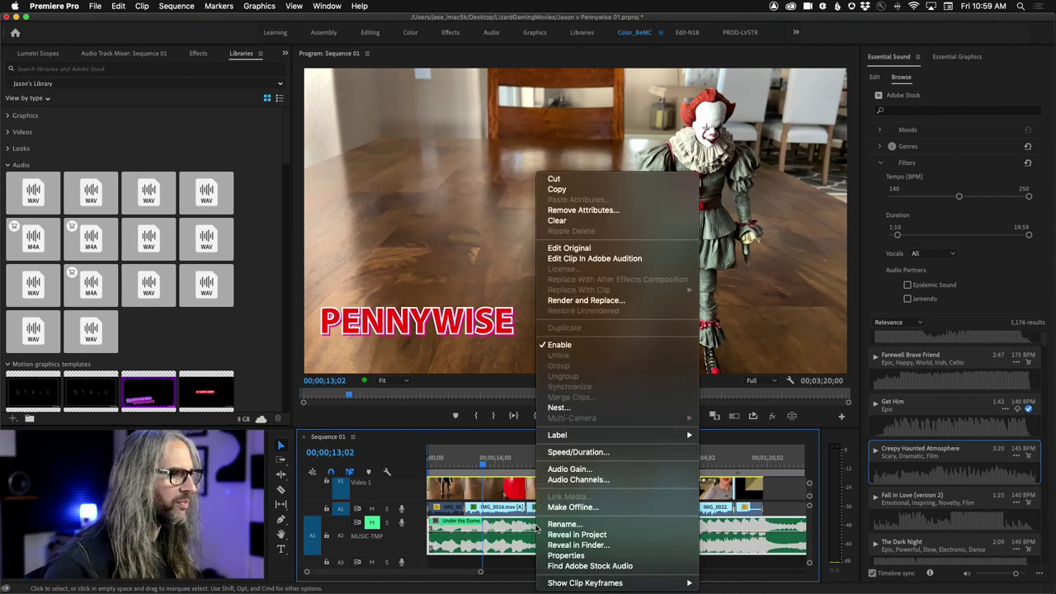
click(475, 523)
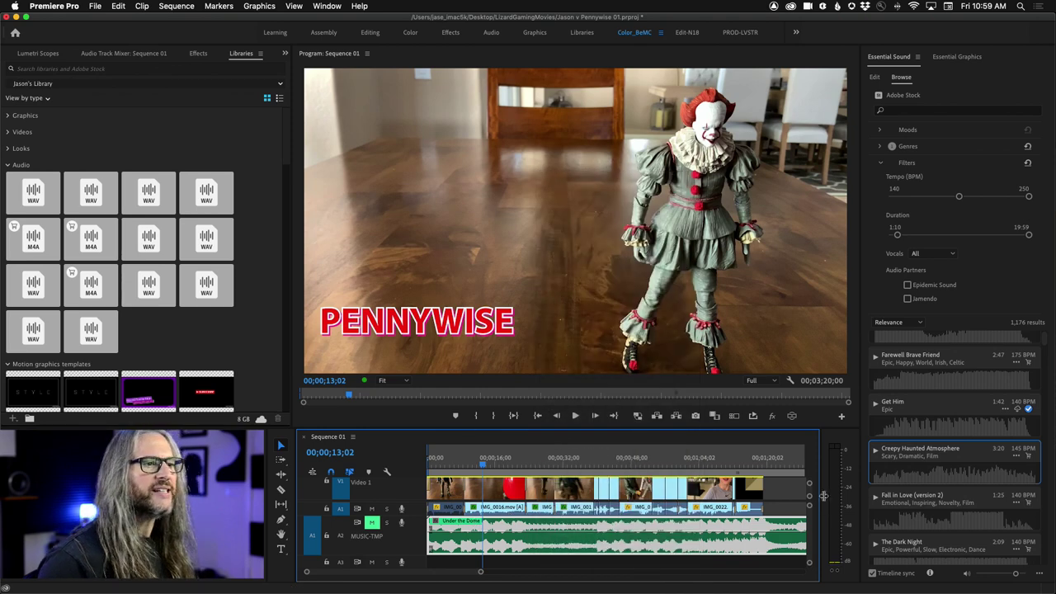
key(minus)
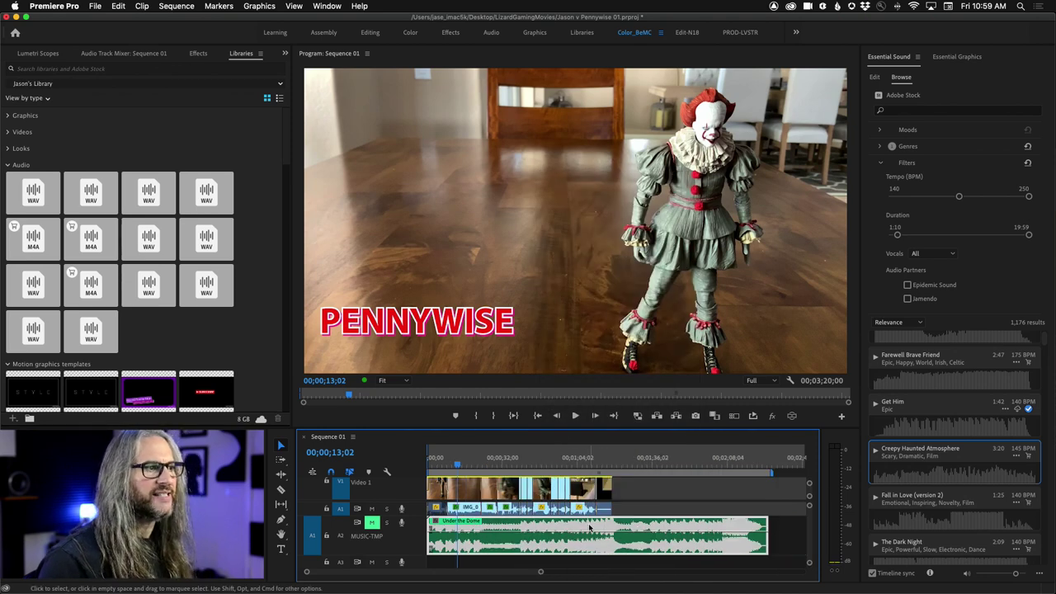
Save the project and choose Edit in Adobe Audition > Sequence for Sequence 01
click(95, 6)
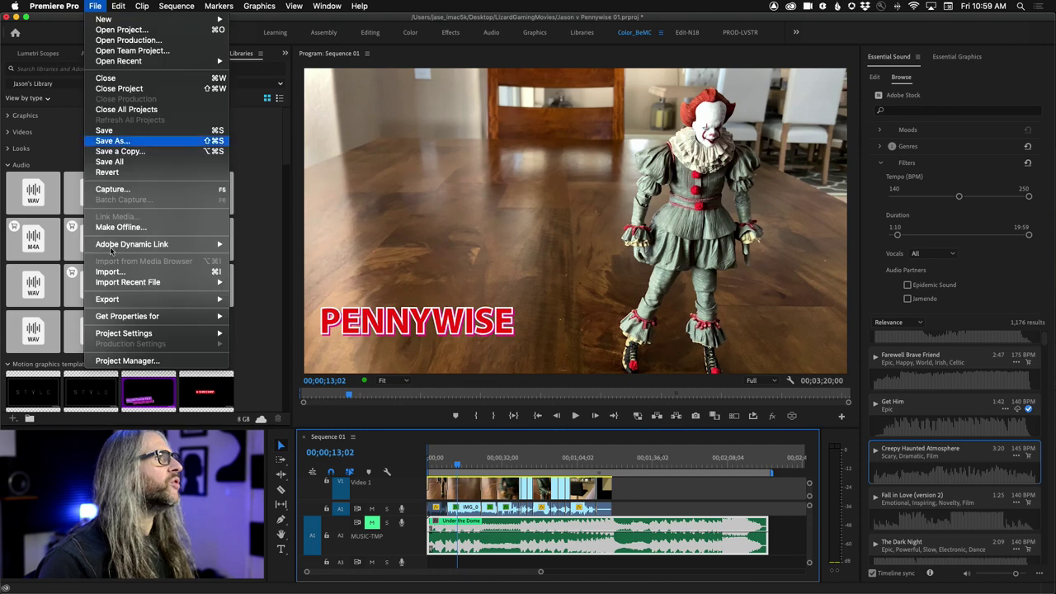
click(116, 131)
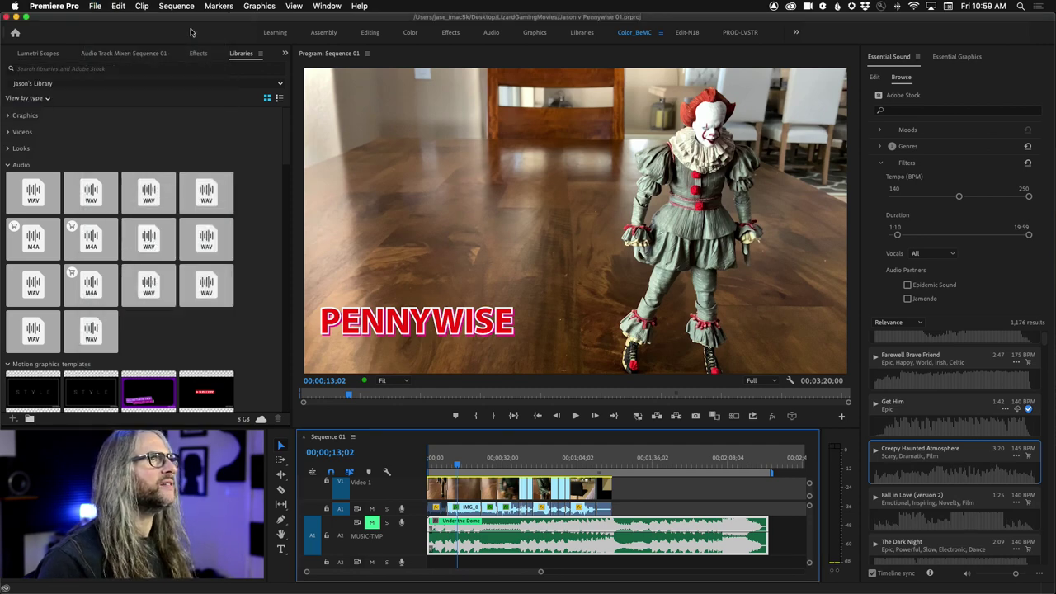
click(119, 6)
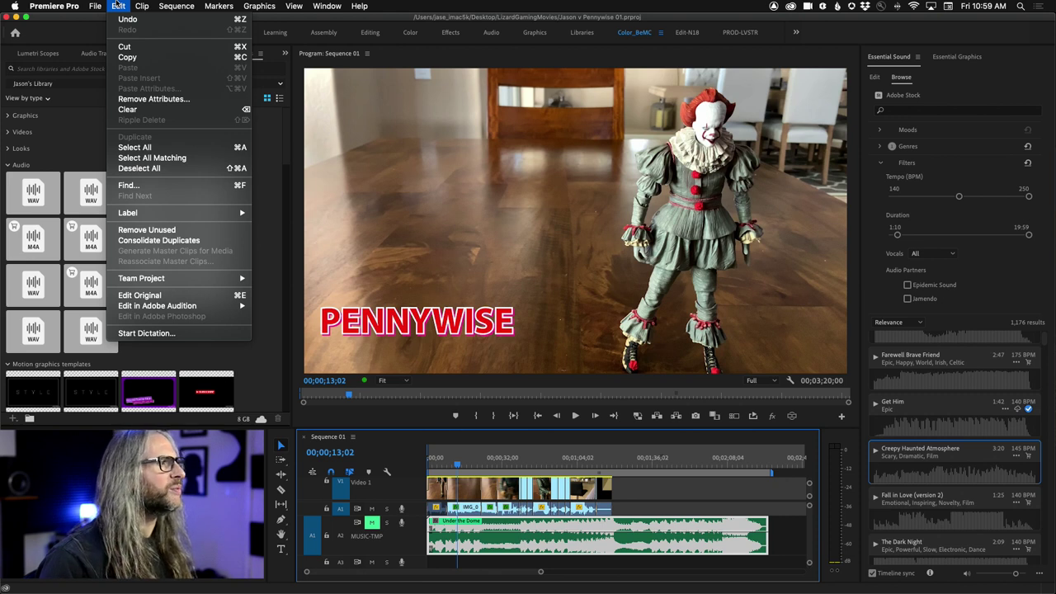
mouse_move(169, 307)
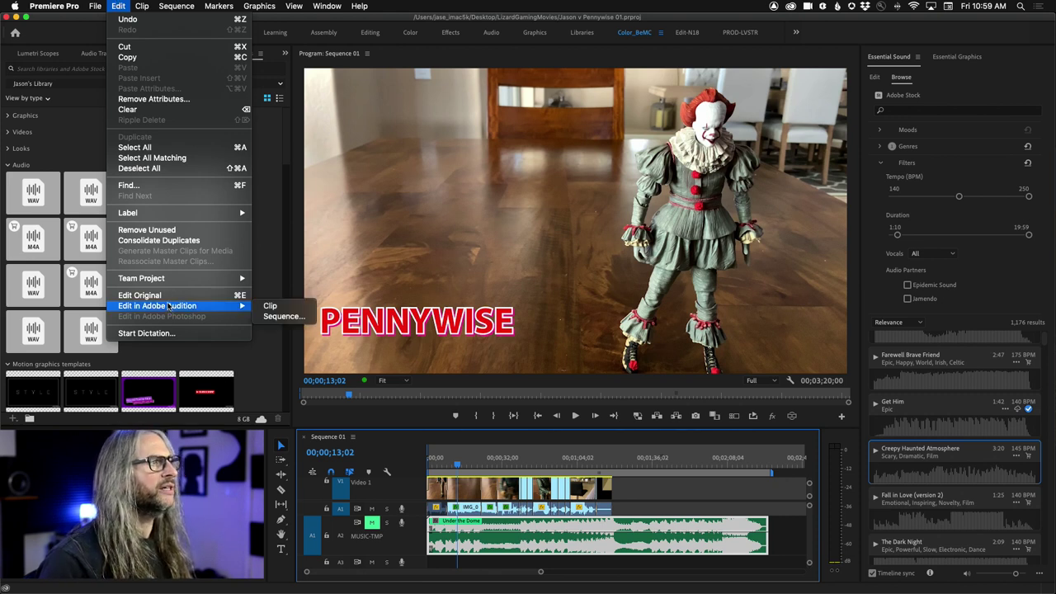
click(283, 315)
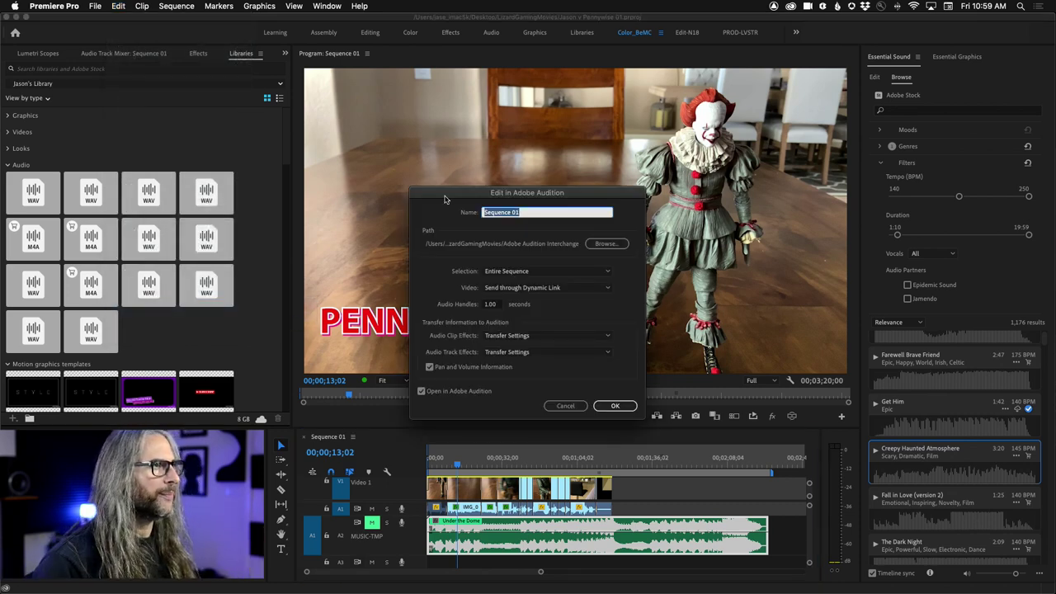
Name the Audition transfer JasonPenny_TempEdit, keep Entire Sequence, and confirm with OK
text(JasonP)
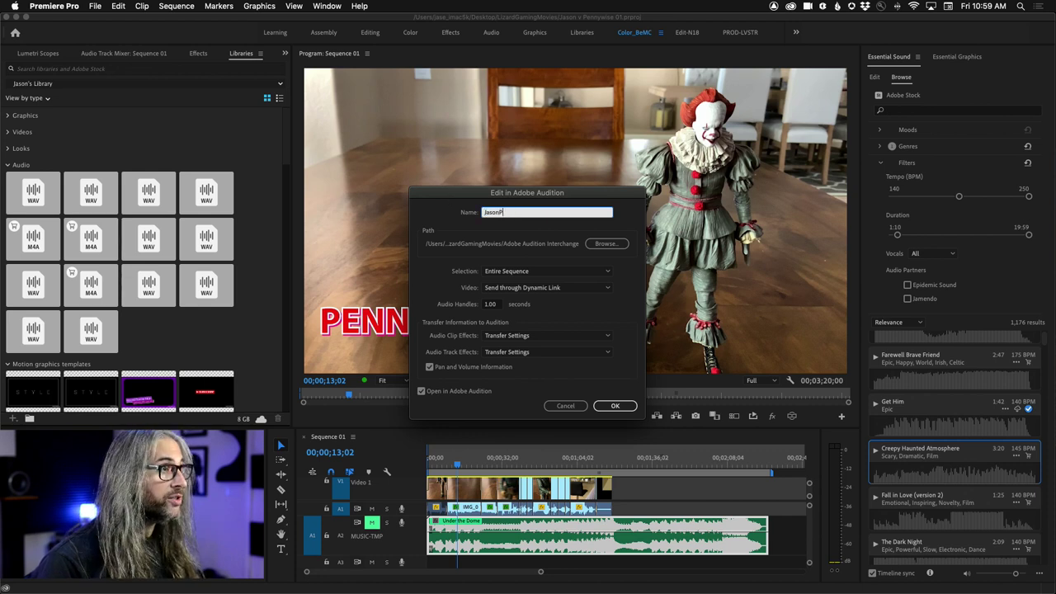
text(enny_TempEdit)
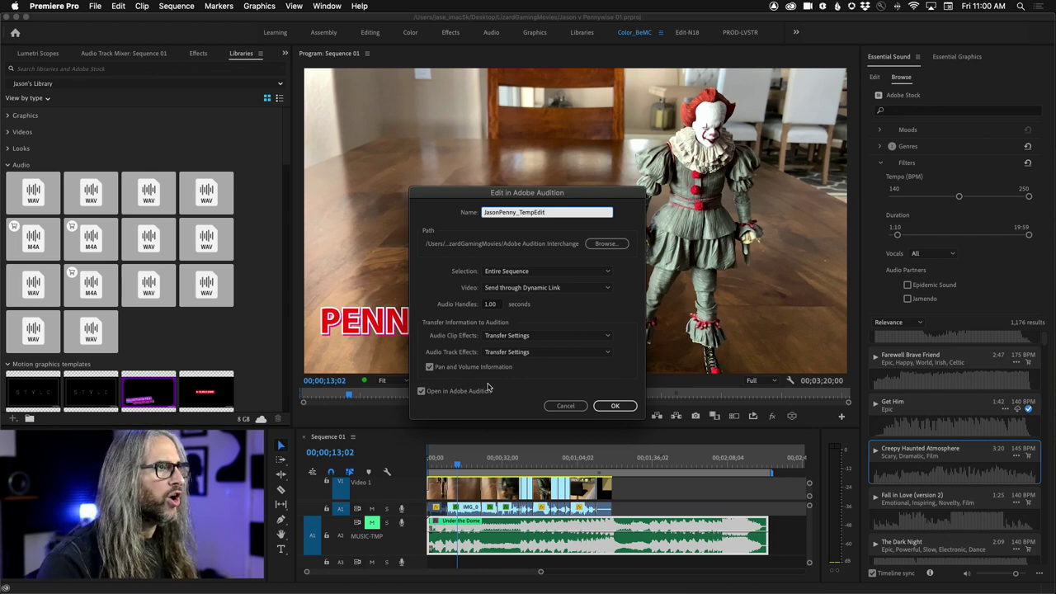
click(622, 406)
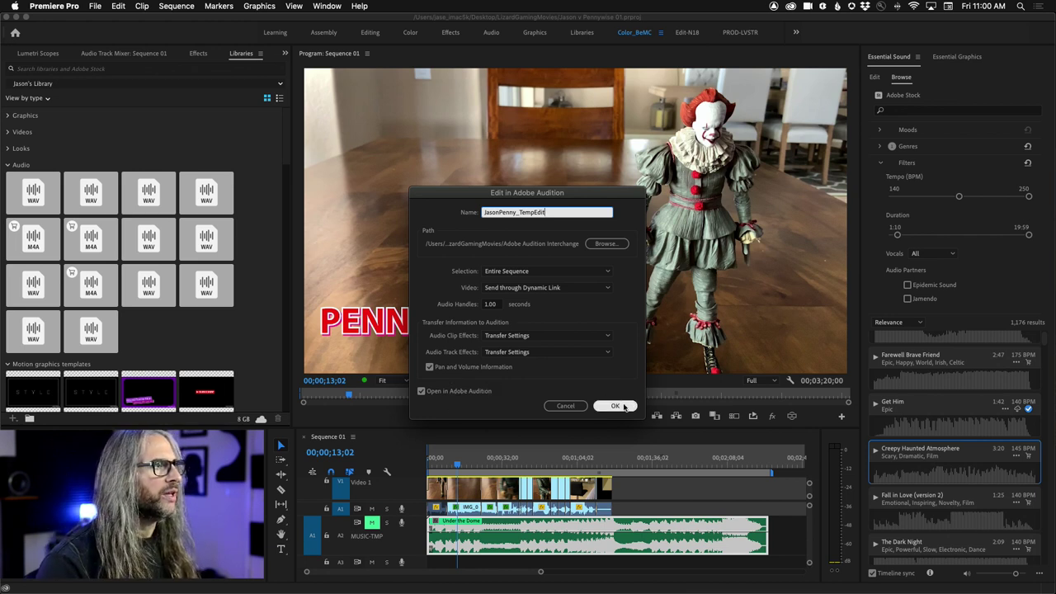
click(624, 407)
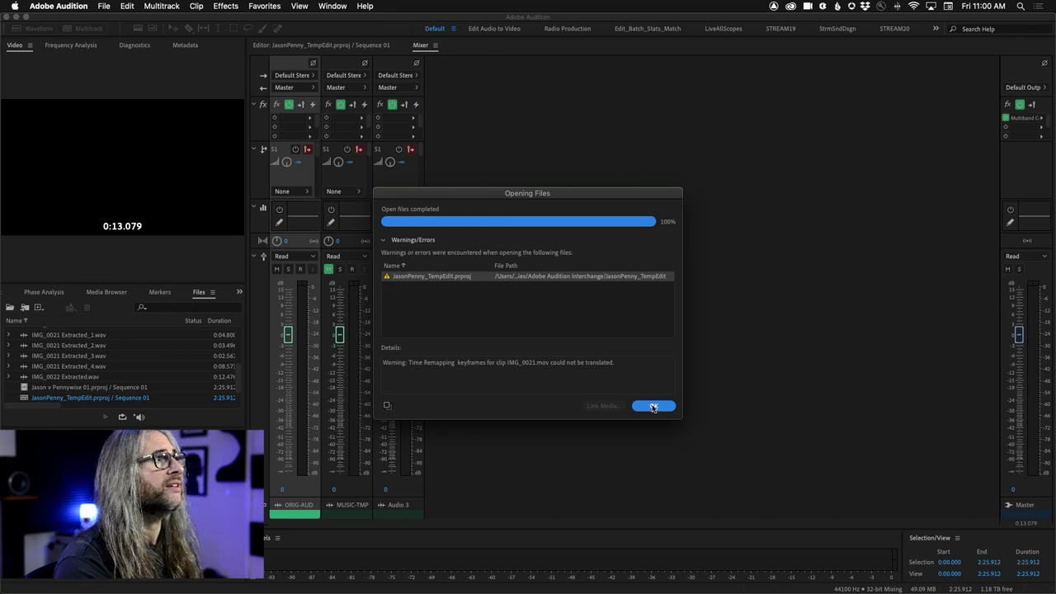
Dismiss the Opening Files warning, switch to the multitrack Editor, and move the playhead to about 1:18
click(652, 406)
click(320, 47)
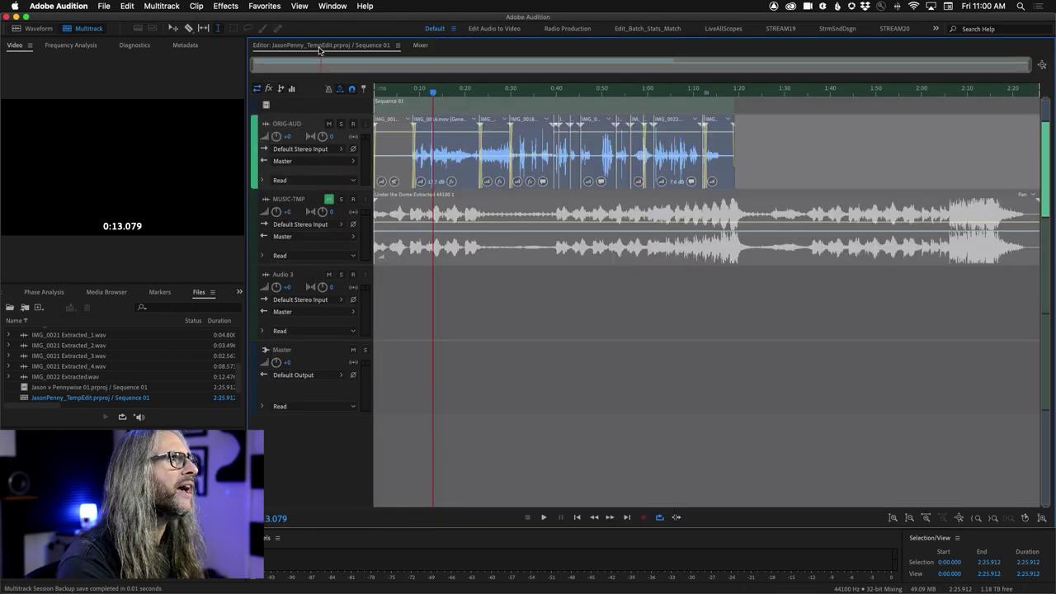
click(604, 299)
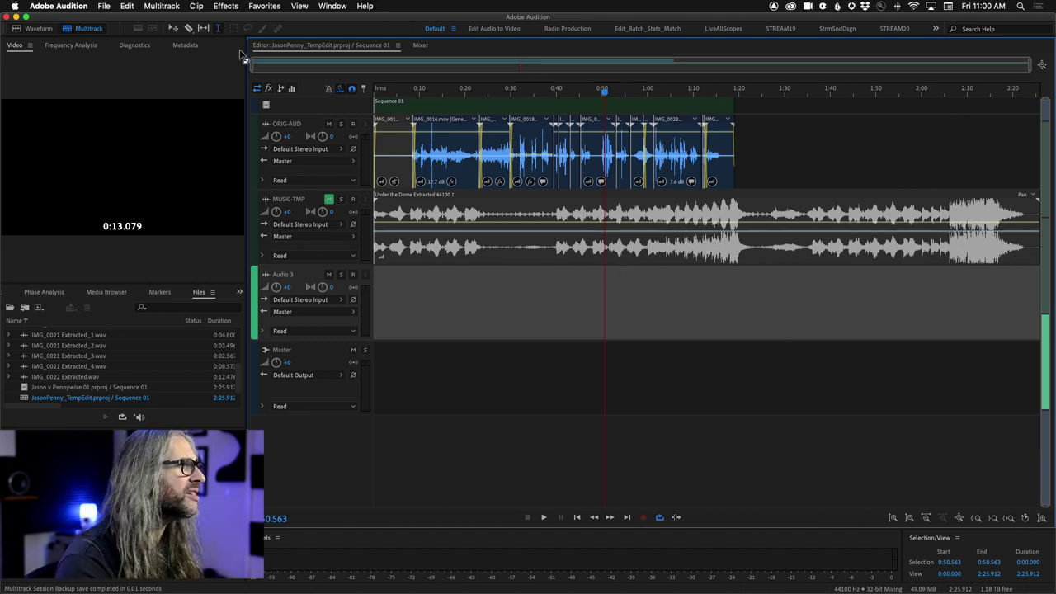
click(727, 91)
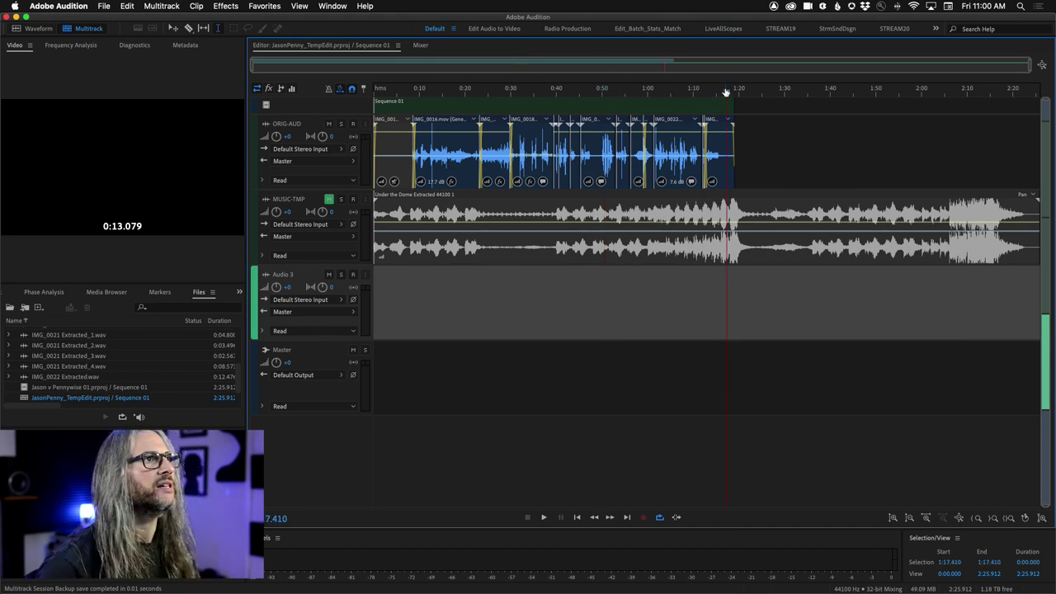
drag(727, 91, 734, 93)
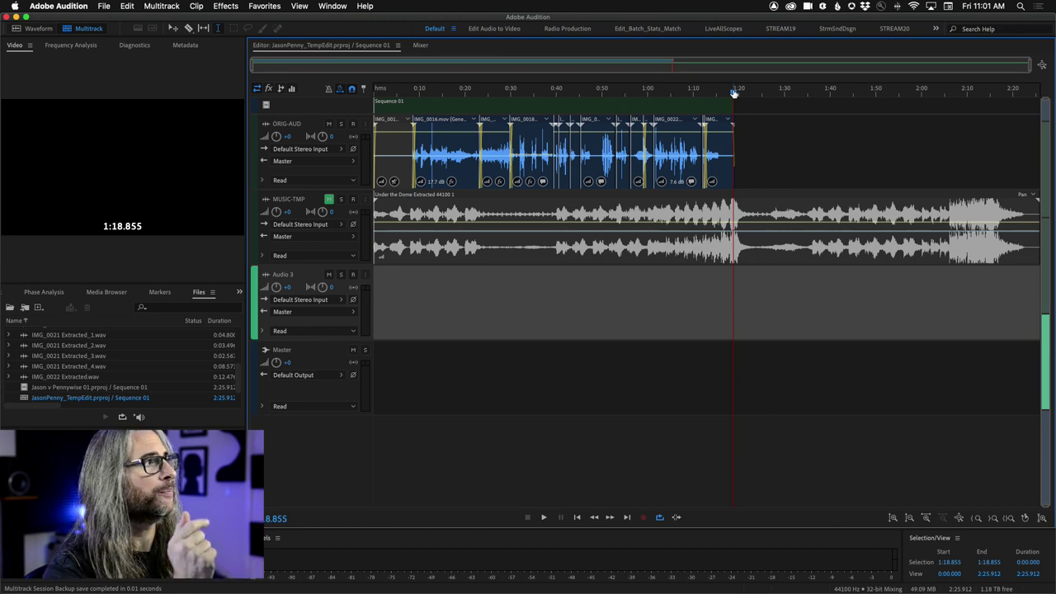
Show the Properties panel, select the Under the Dome clip, and unmute MUSIC-TMP
click(332, 5)
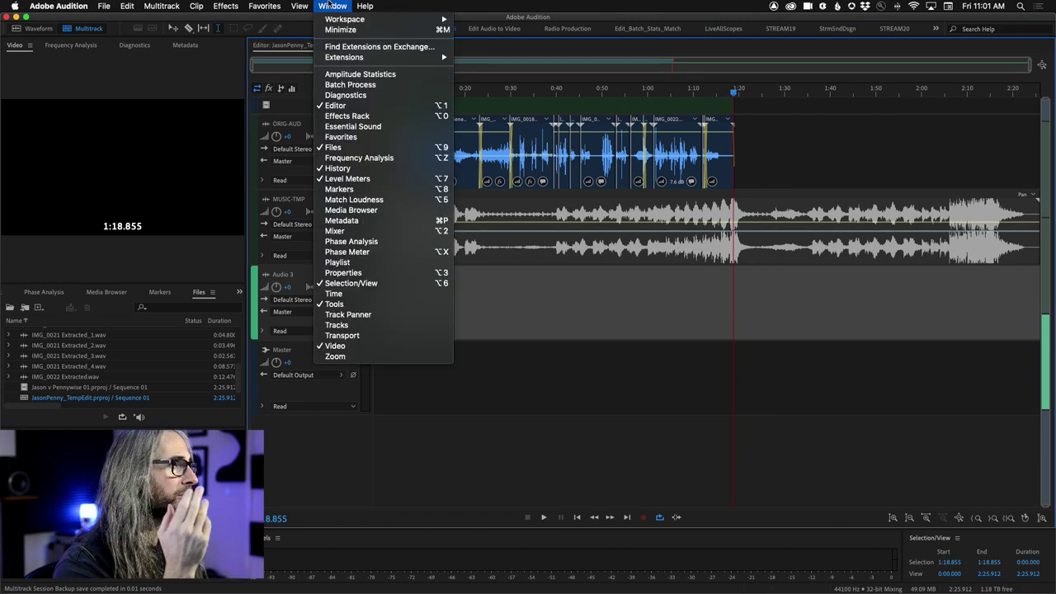
click(365, 273)
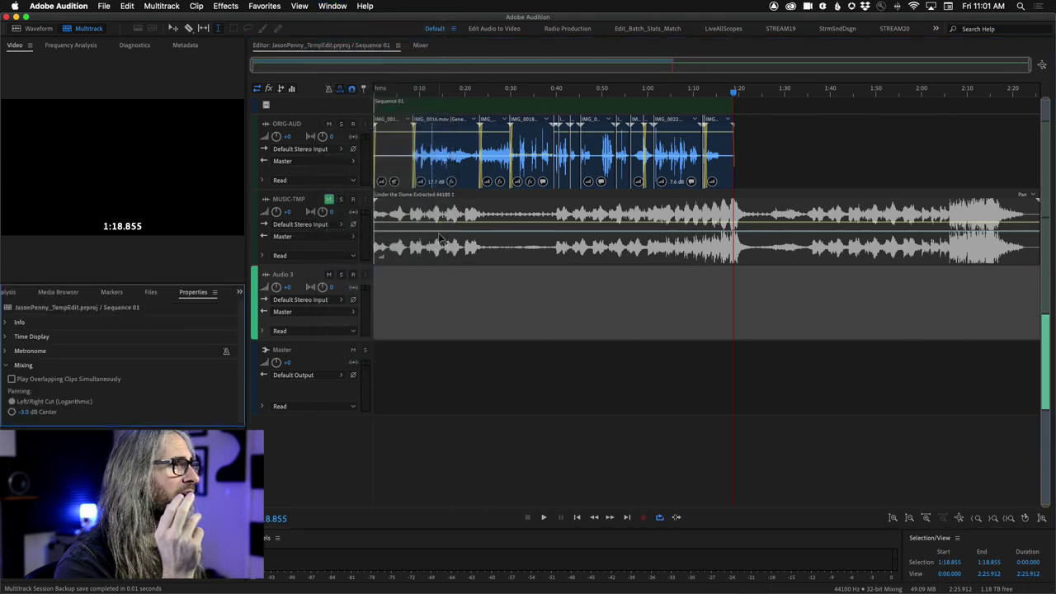
click(471, 219)
click(328, 199)
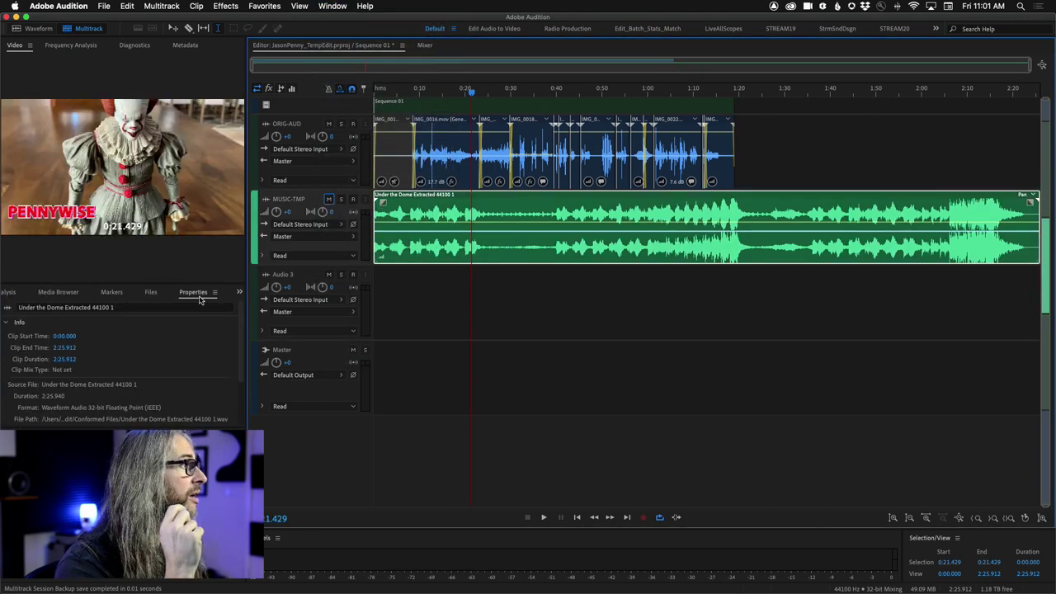
Enlarge the Properties panel, expand Remix, and enable Remix on the music clip
drag(196, 293, 174, 375)
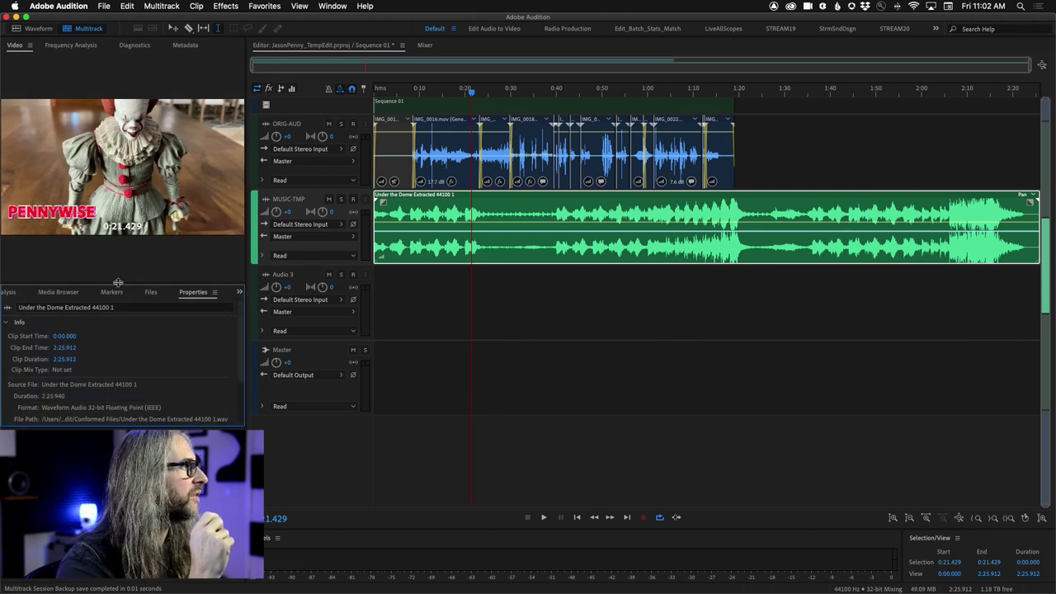
drag(121, 285, 120, 186)
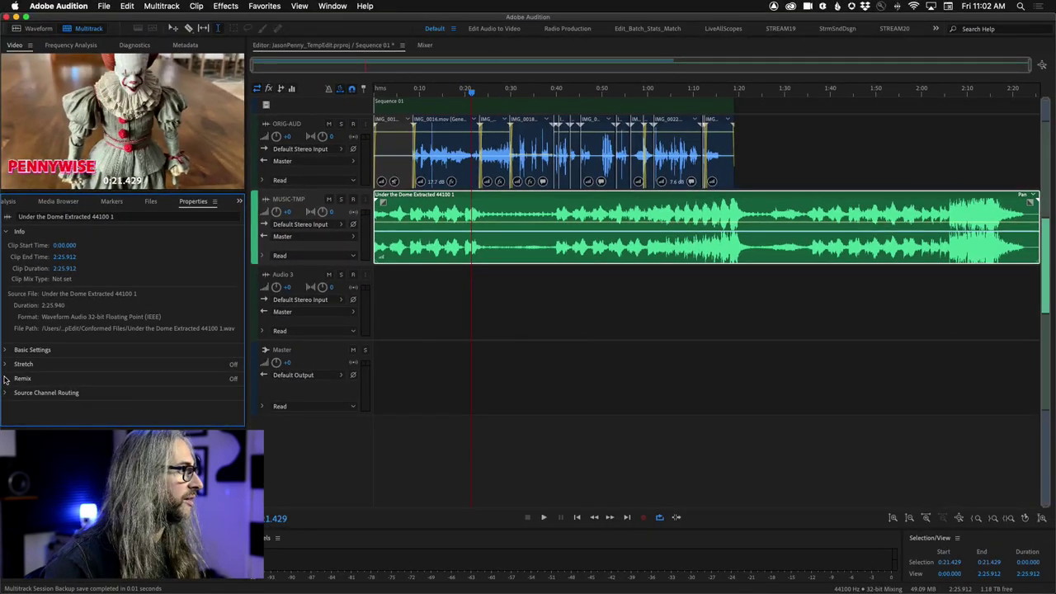
click(5, 378)
click(7, 231)
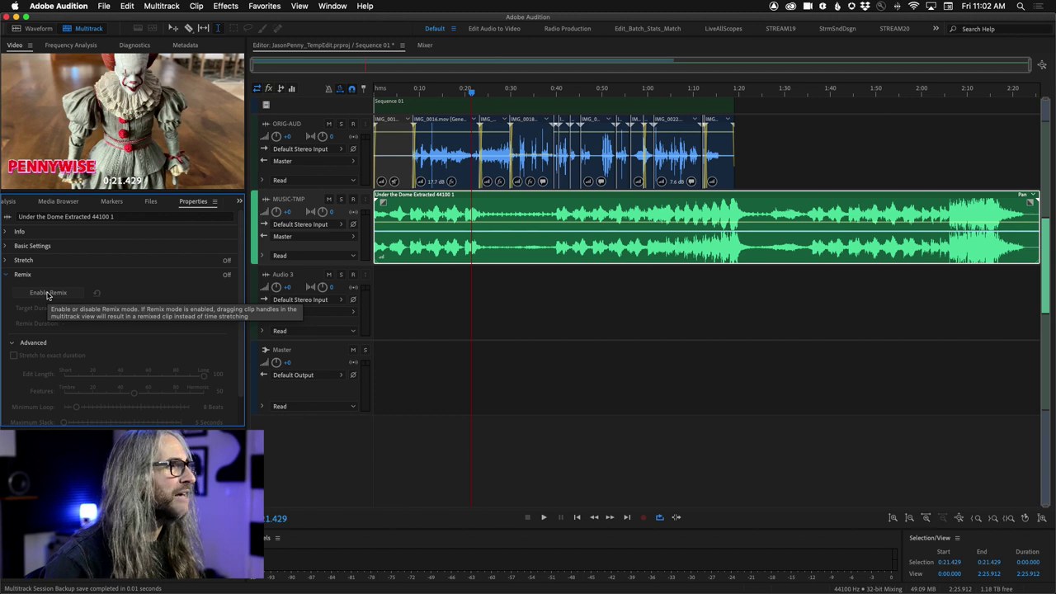
click(48, 294)
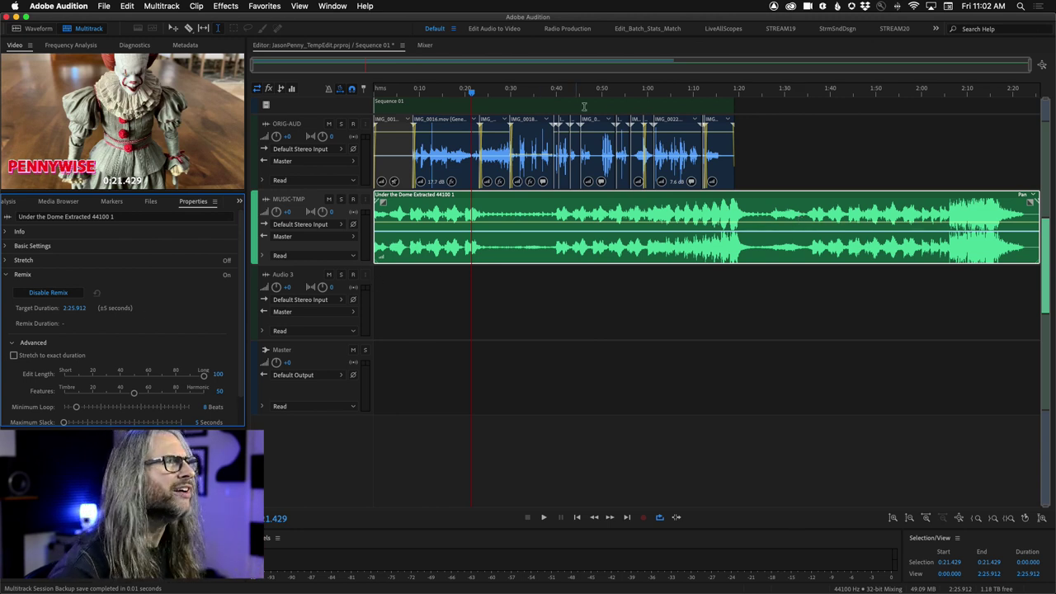
click(614, 89)
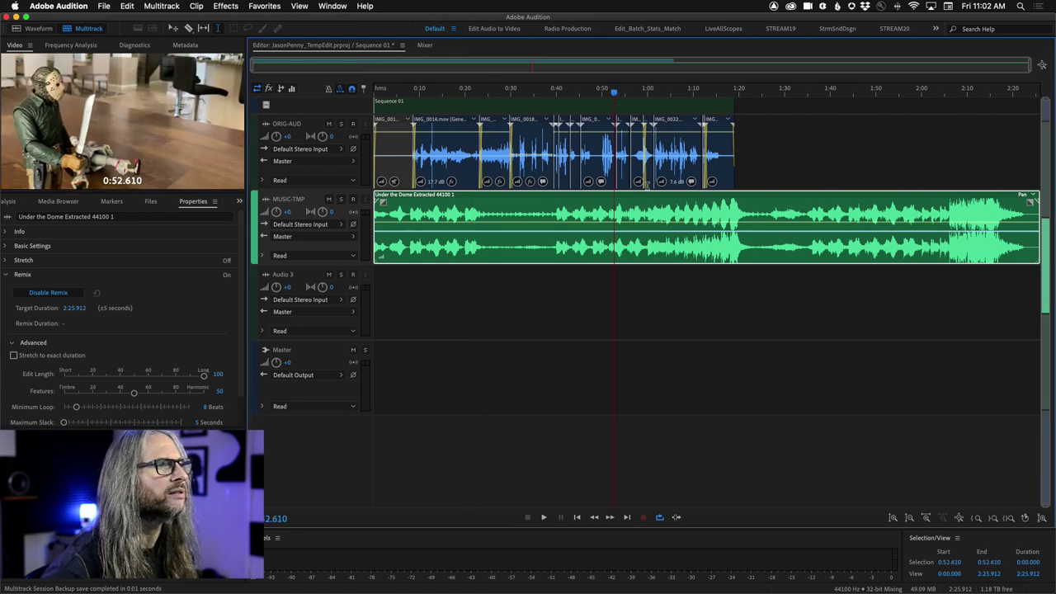
key(space)
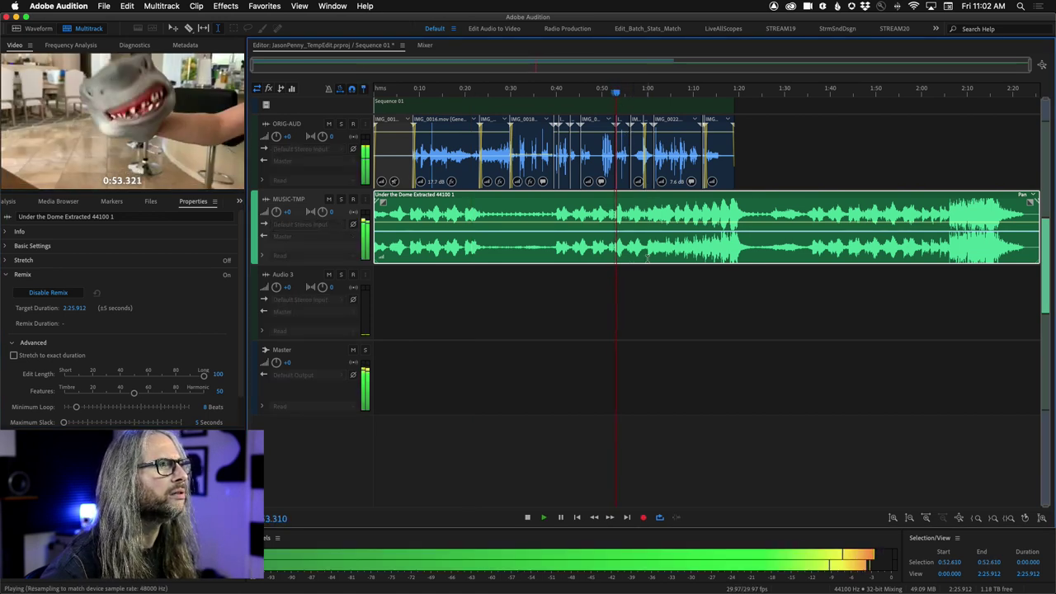
click(666, 91)
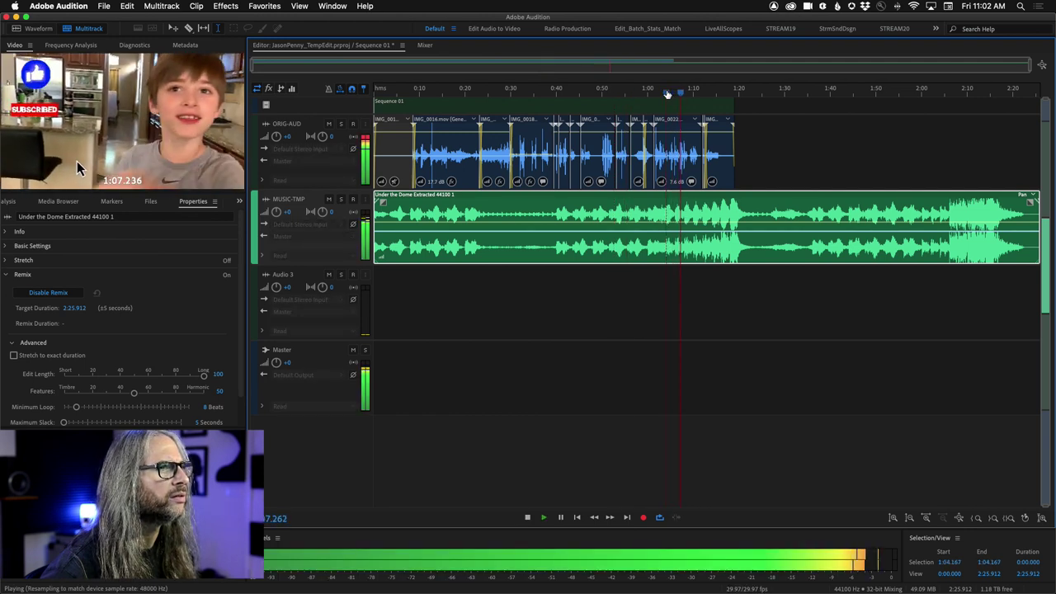
key(space)
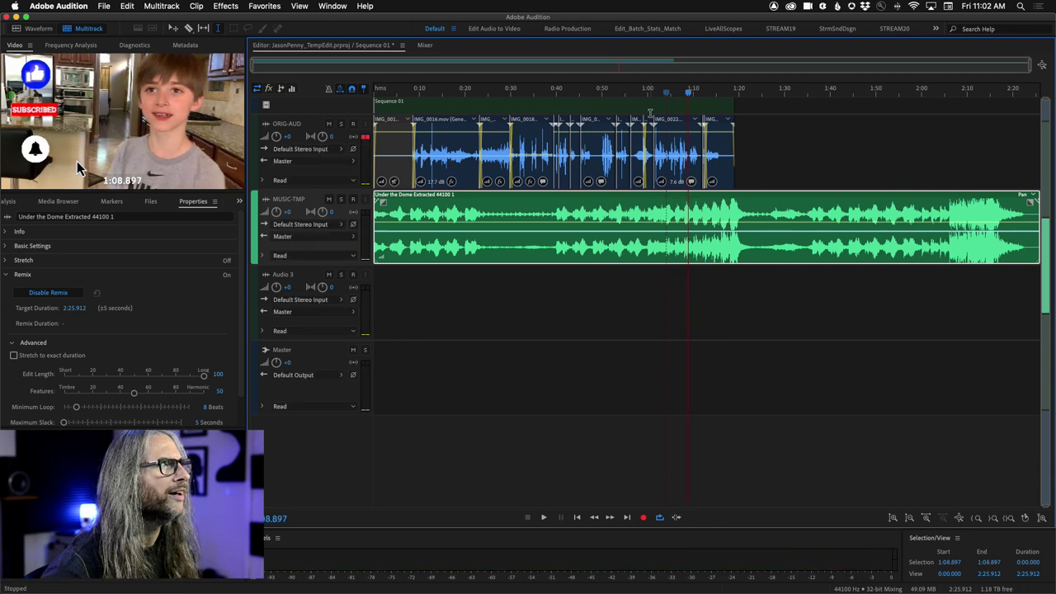
drag(686, 92, 683, 93)
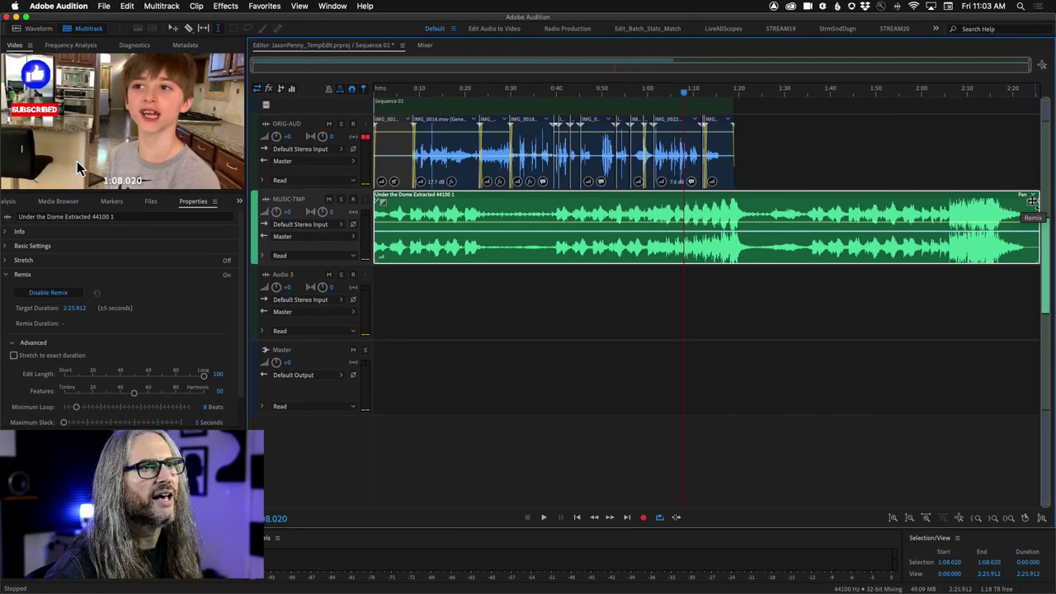
Drag the music clip's remix edge to about 1:20, then play from the start
drag(1031, 201, 736, 221)
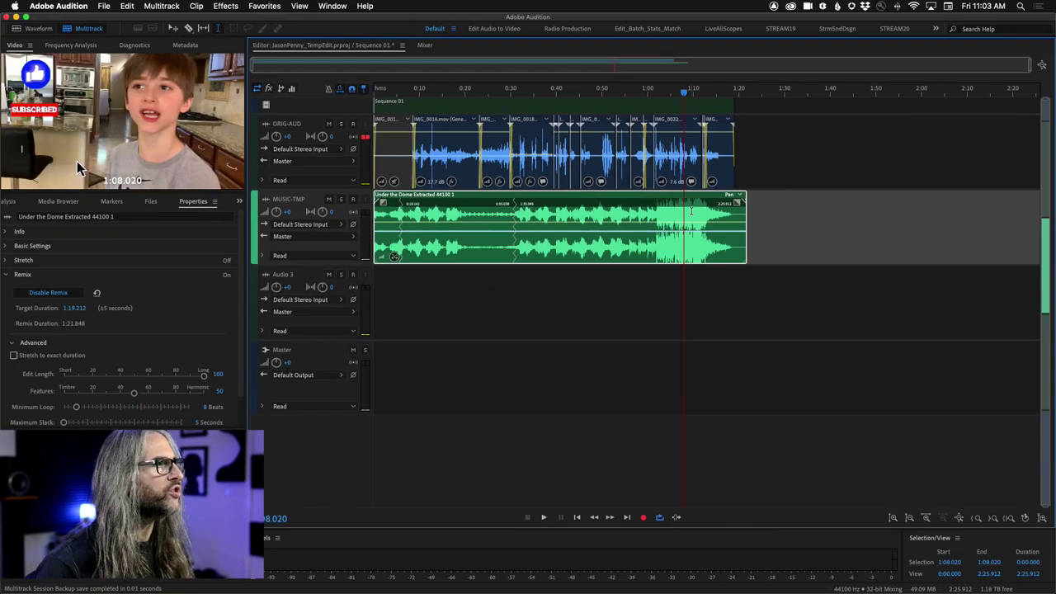
click(387, 91)
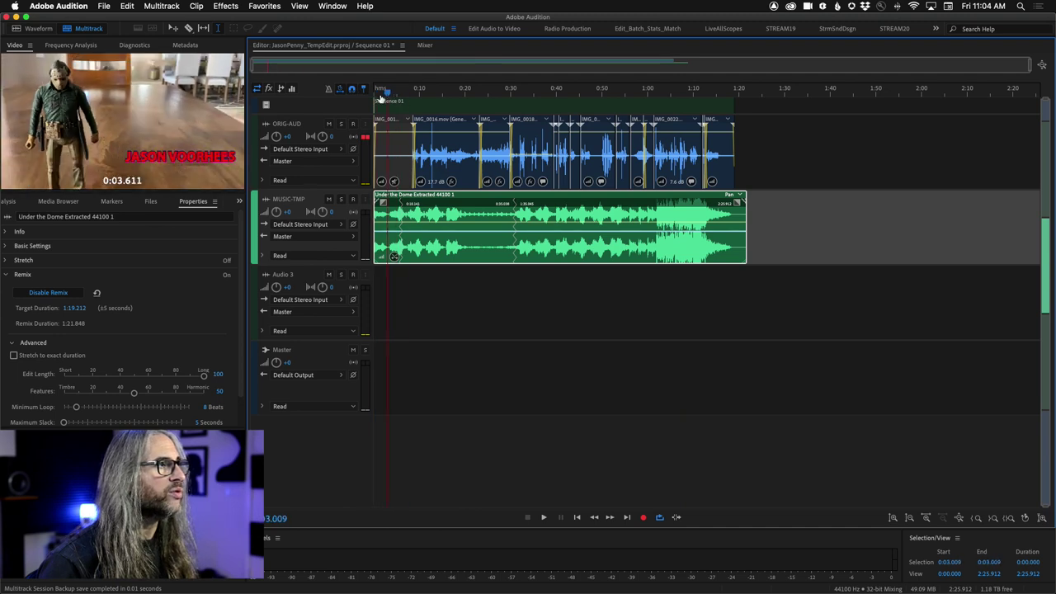
key(Home)
key(space)
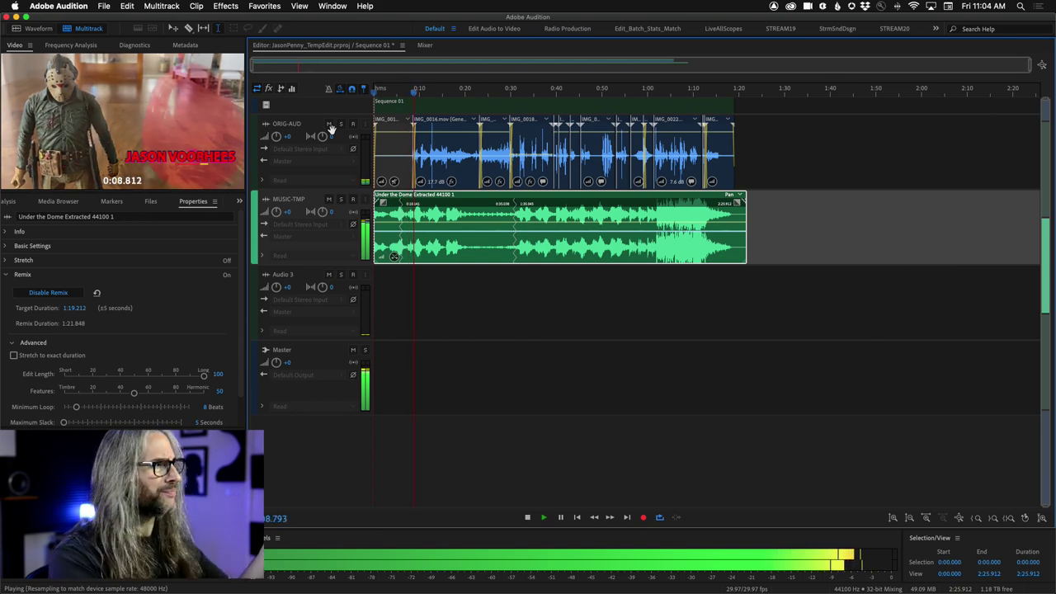
key(space)
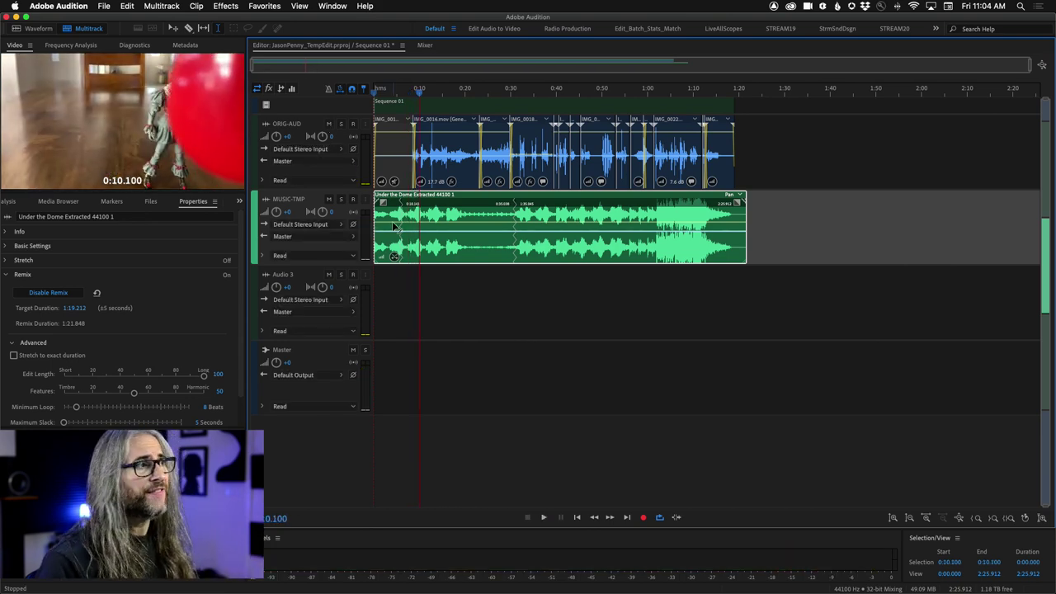
Review the remix by replaying sections from about 4 seconds and 27 seconds
drag(419, 89, 393, 87)
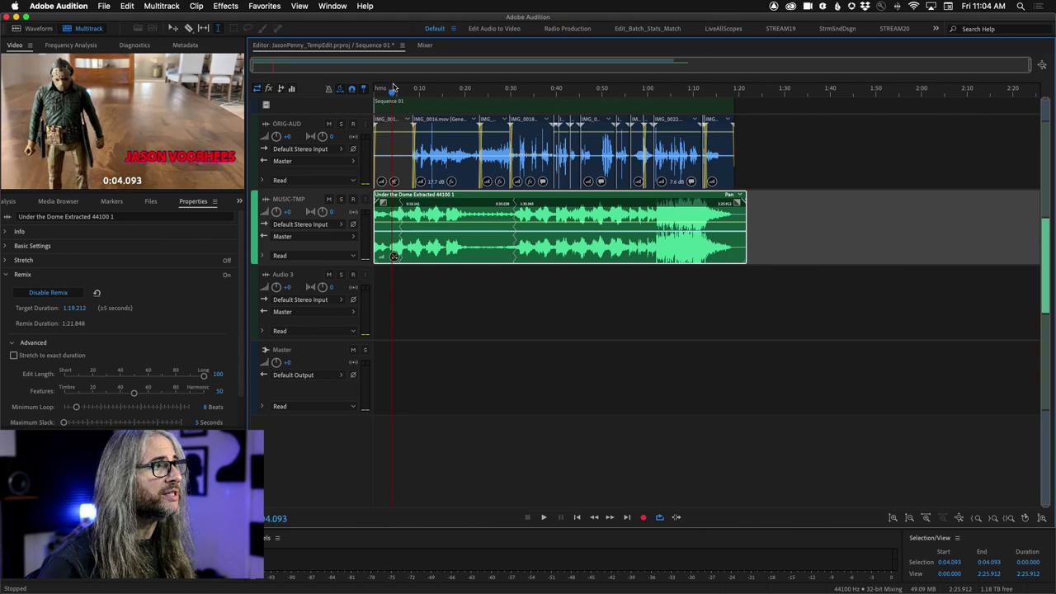
key(space)
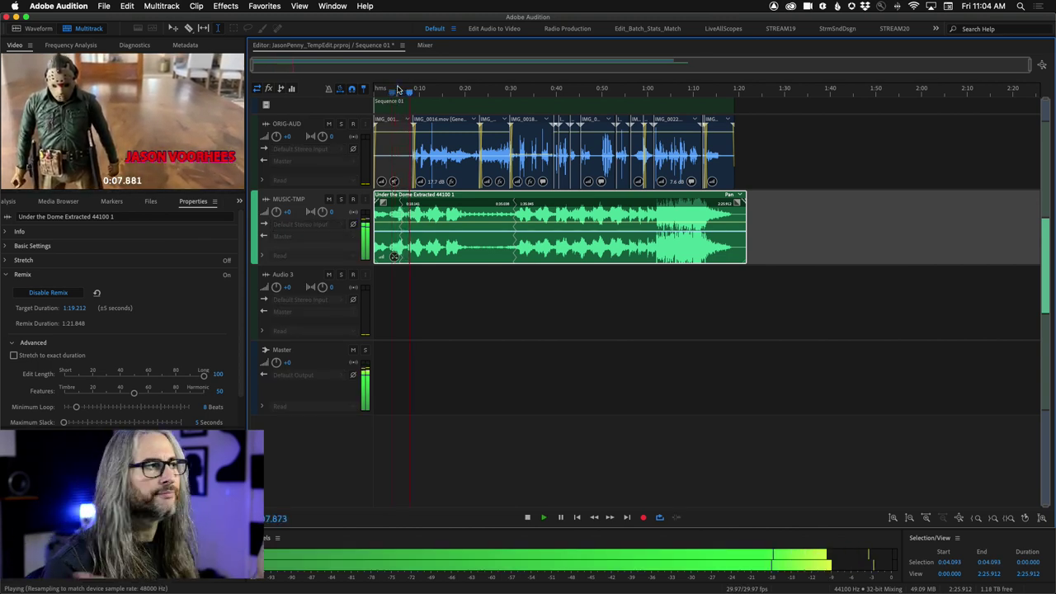
key(space)
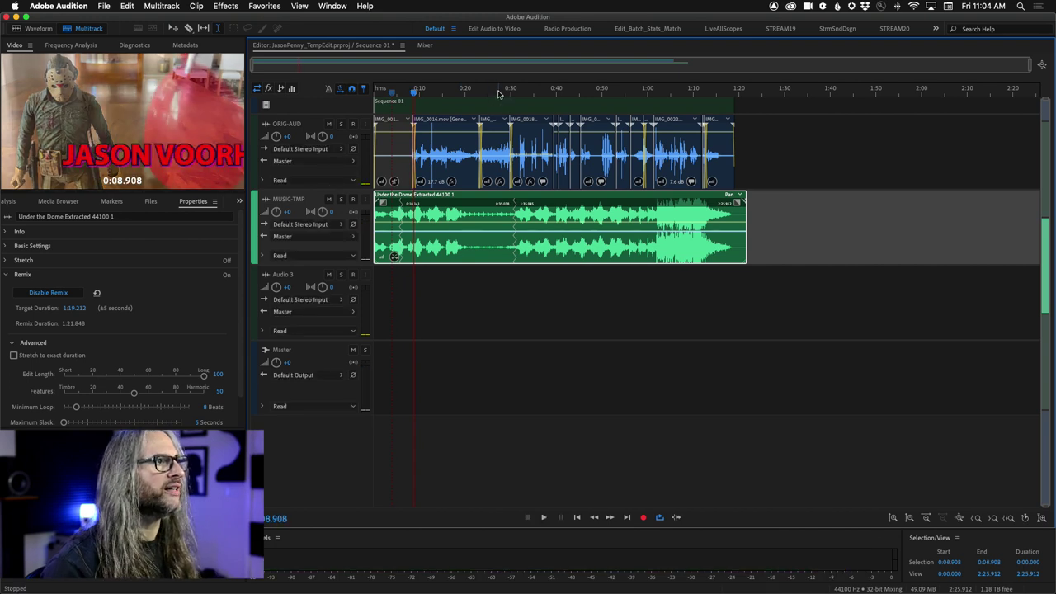
click(498, 94)
key(space)
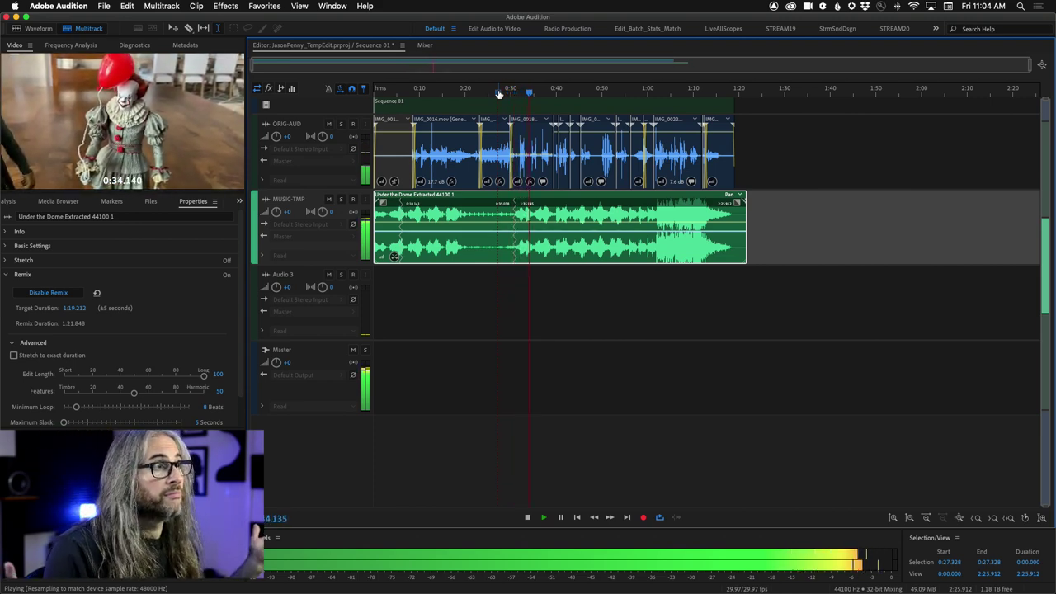
click(498, 93)
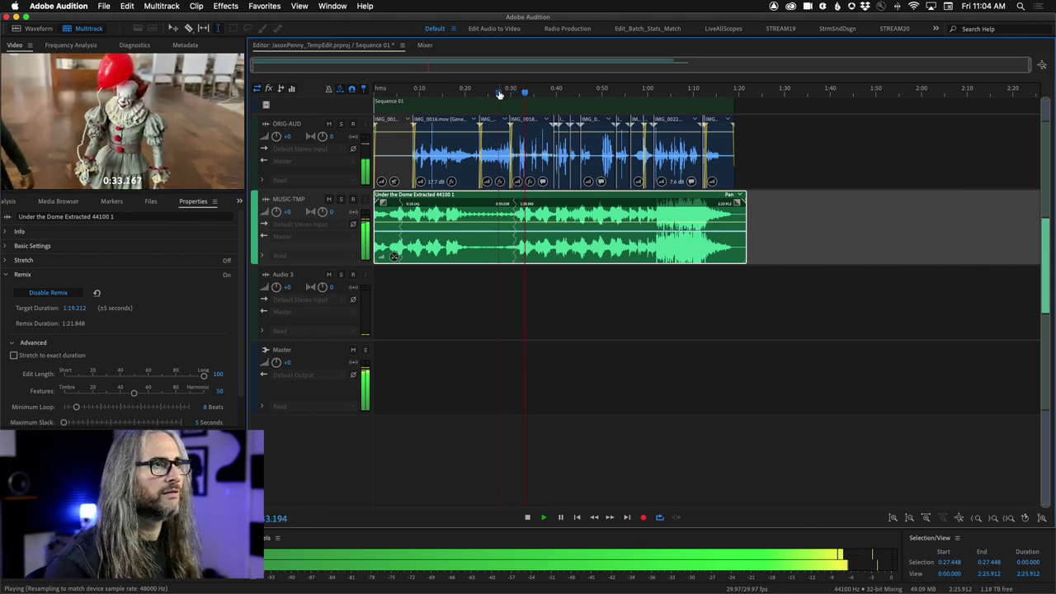
key(space)
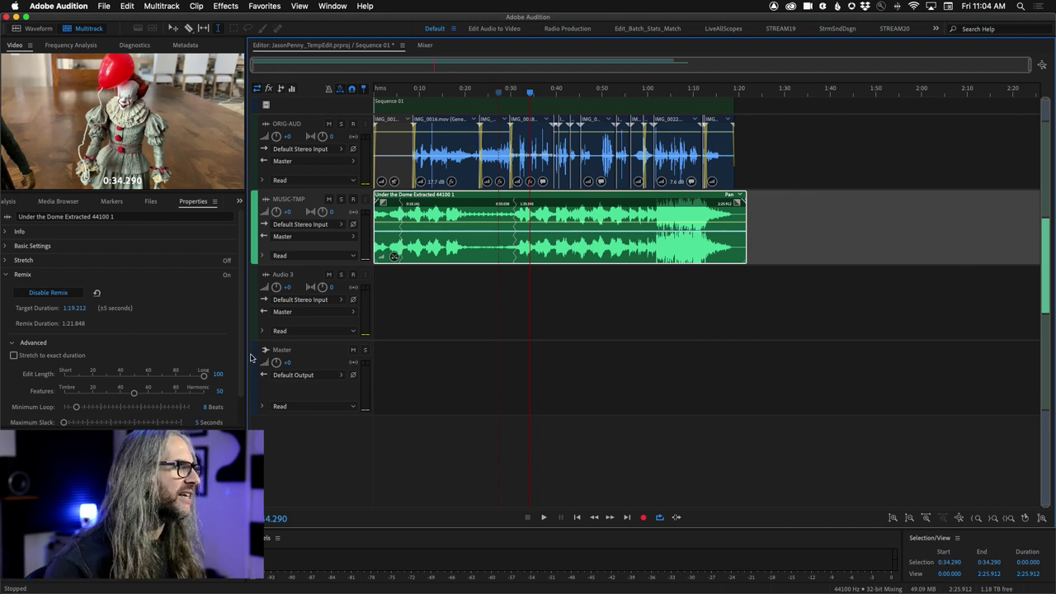
scroll(2, 374, down, 2)
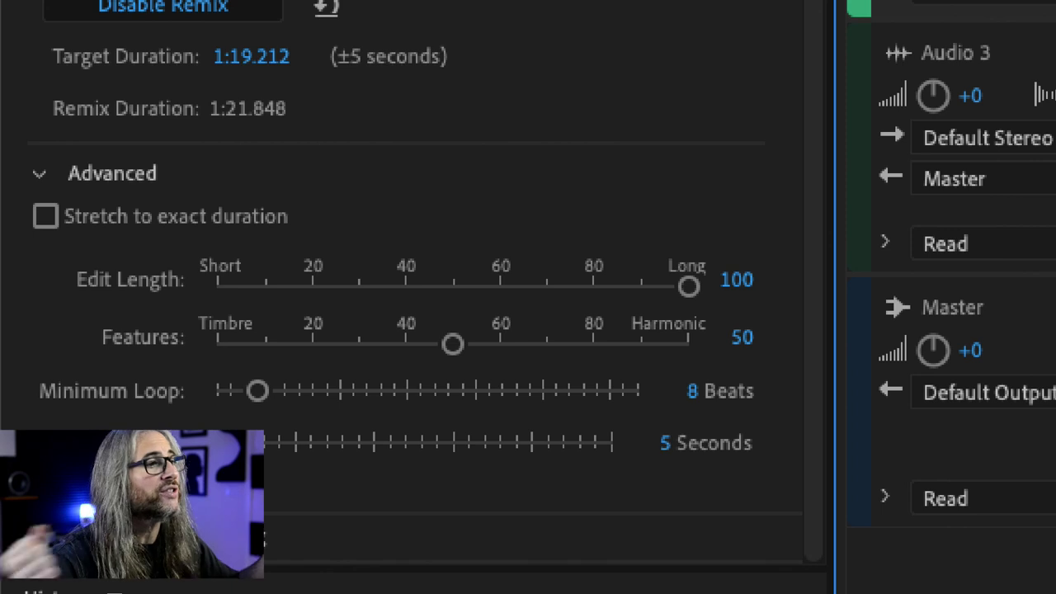
Adjust the Remix Maximum Slack and turn on Stretch to exact duration for 1:19.212
click(665, 443)
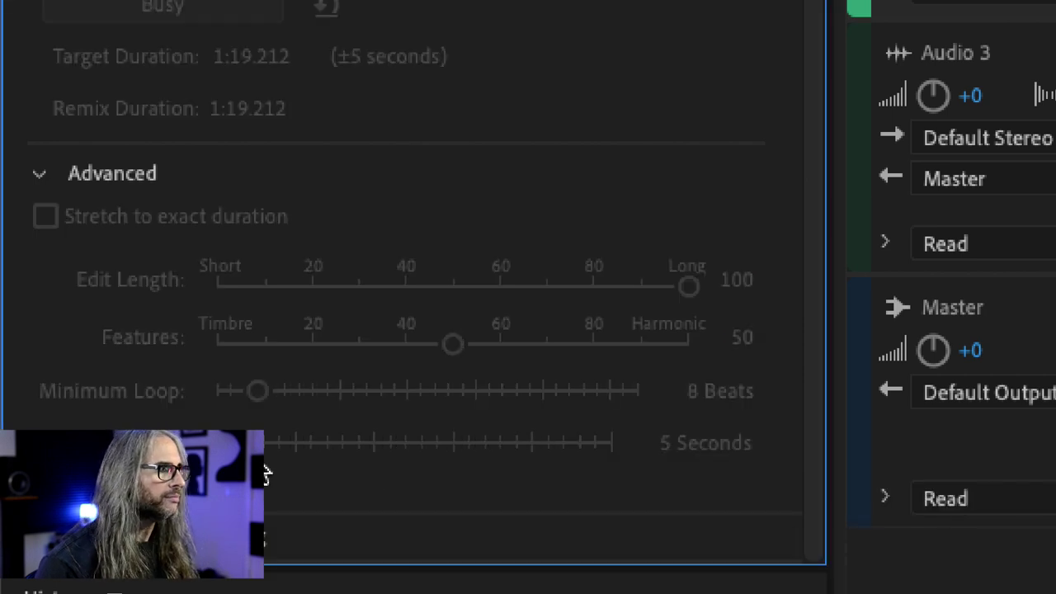
drag(415, 454, 253, 466)
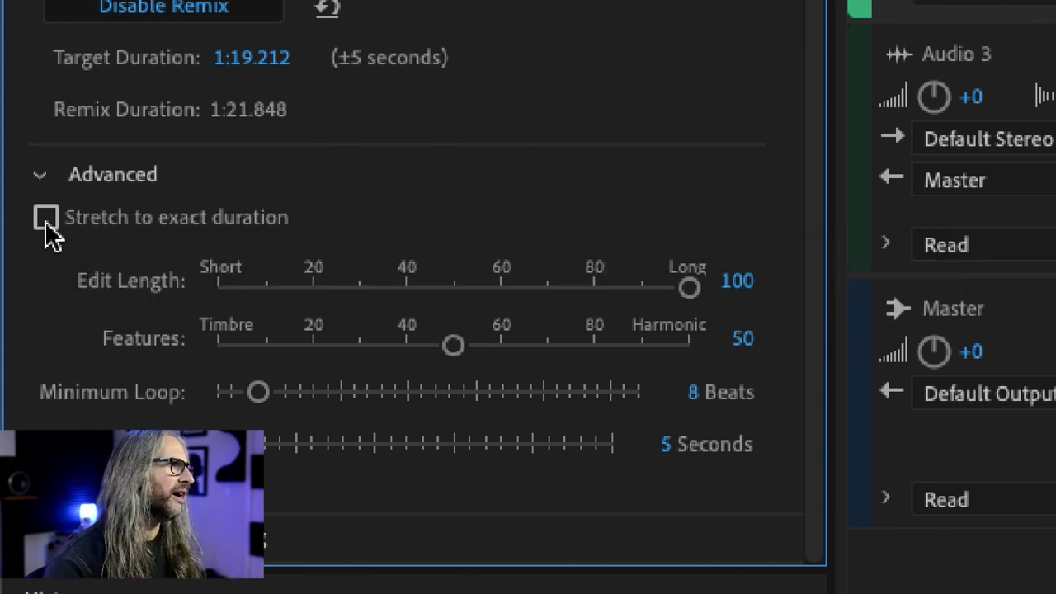
click(46, 219)
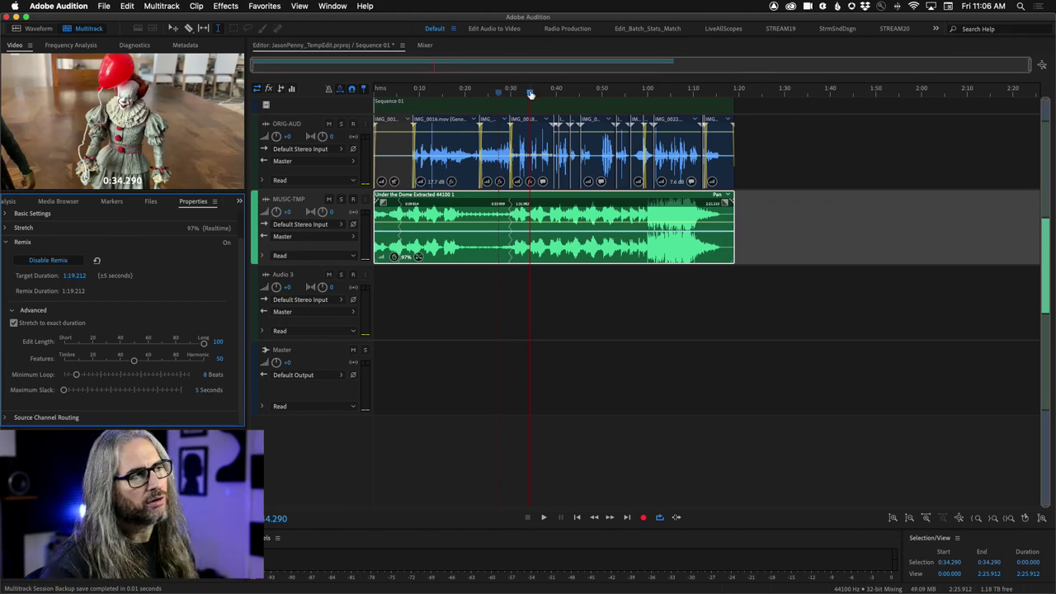
Play the session from about 0:50 and mute the ORIG-AUD dialogue track
drag(530, 93, 360, 89)
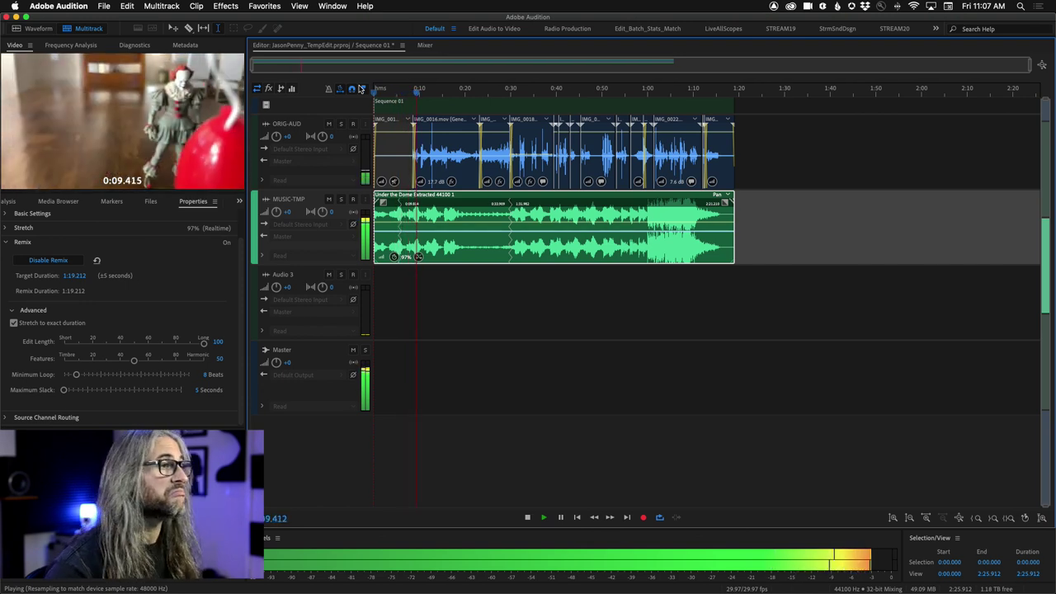
key(space)
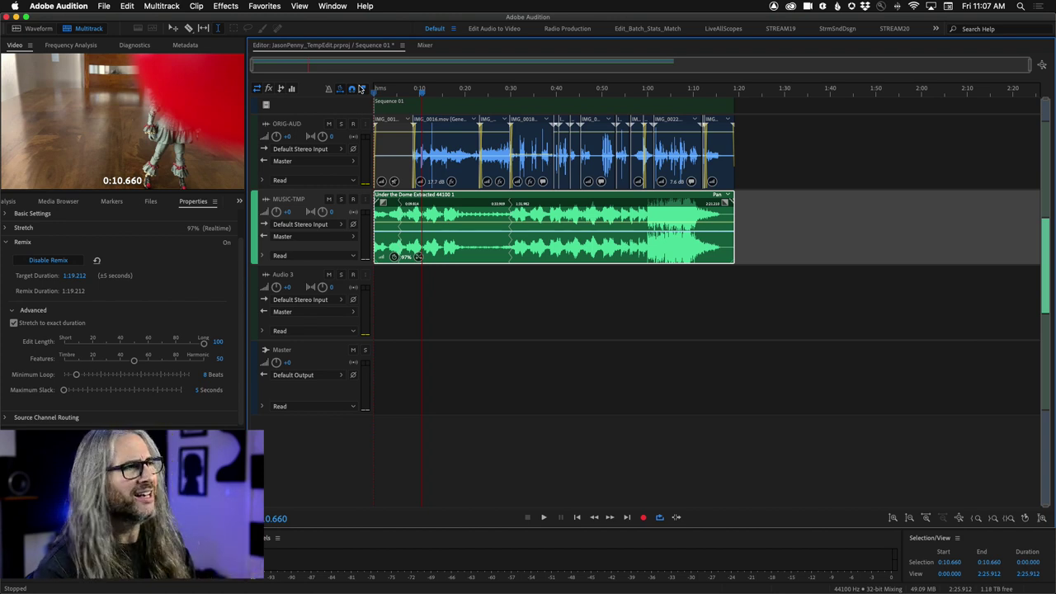
click(606, 91)
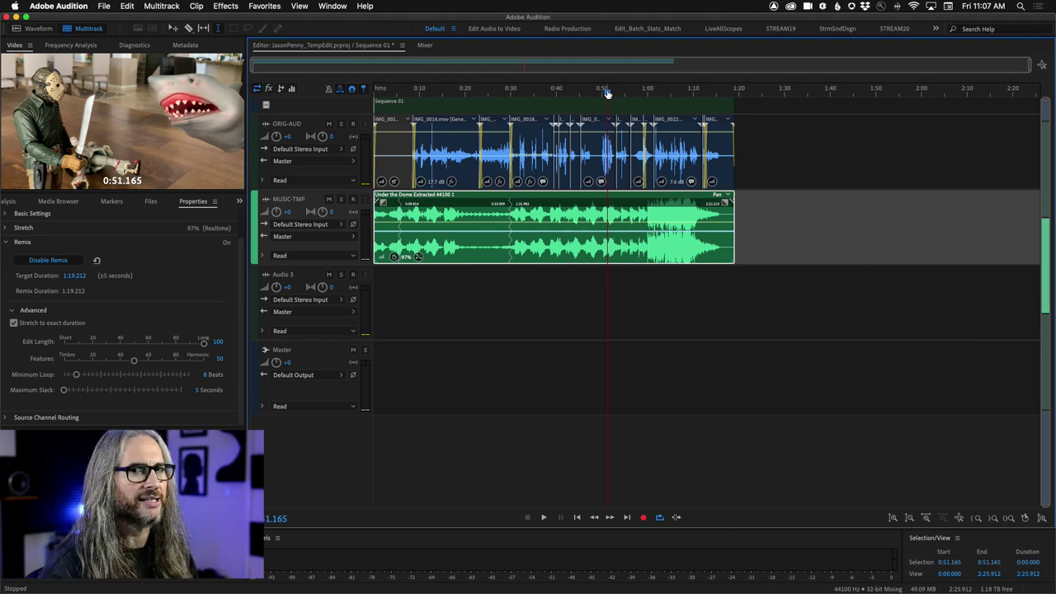
click(602, 94)
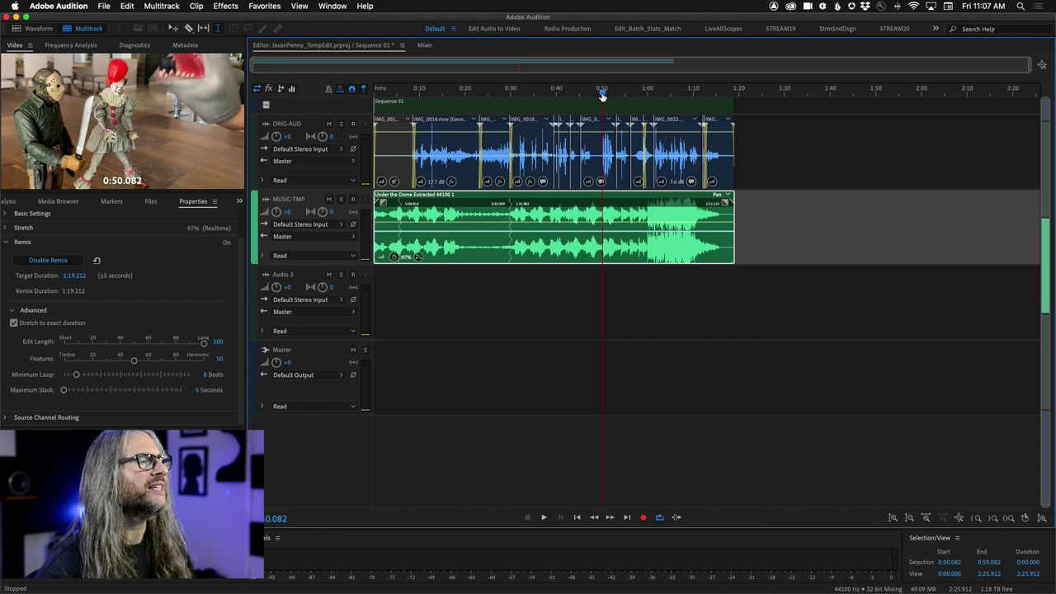
key(space)
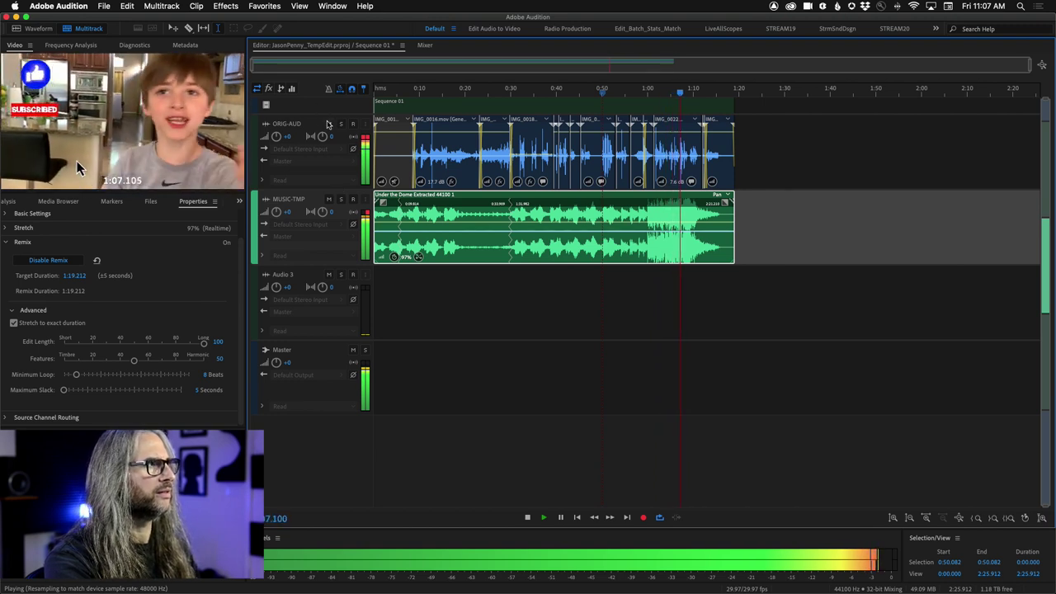
click(328, 124)
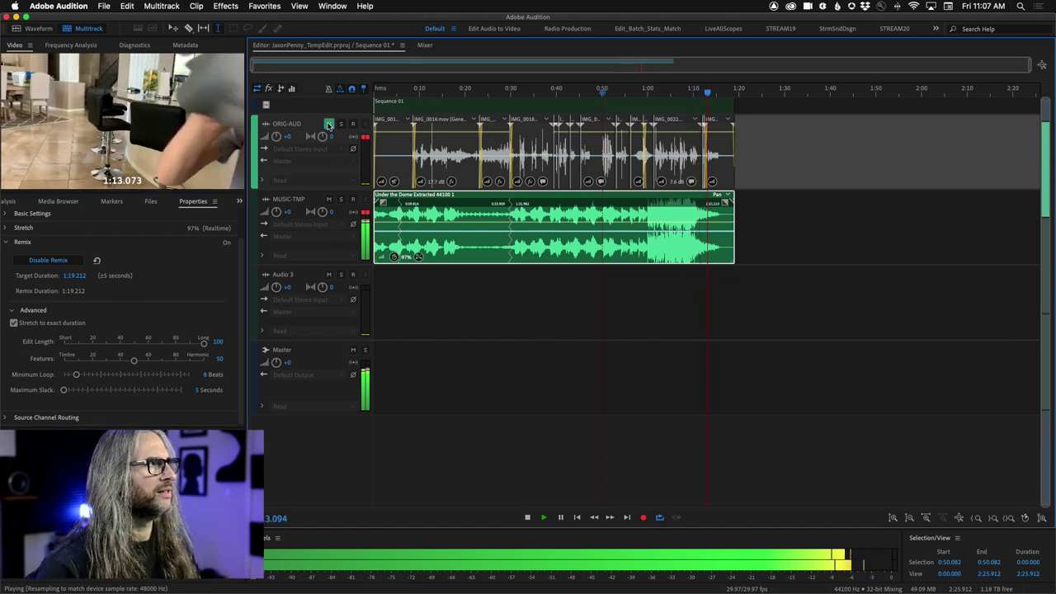
key(space)
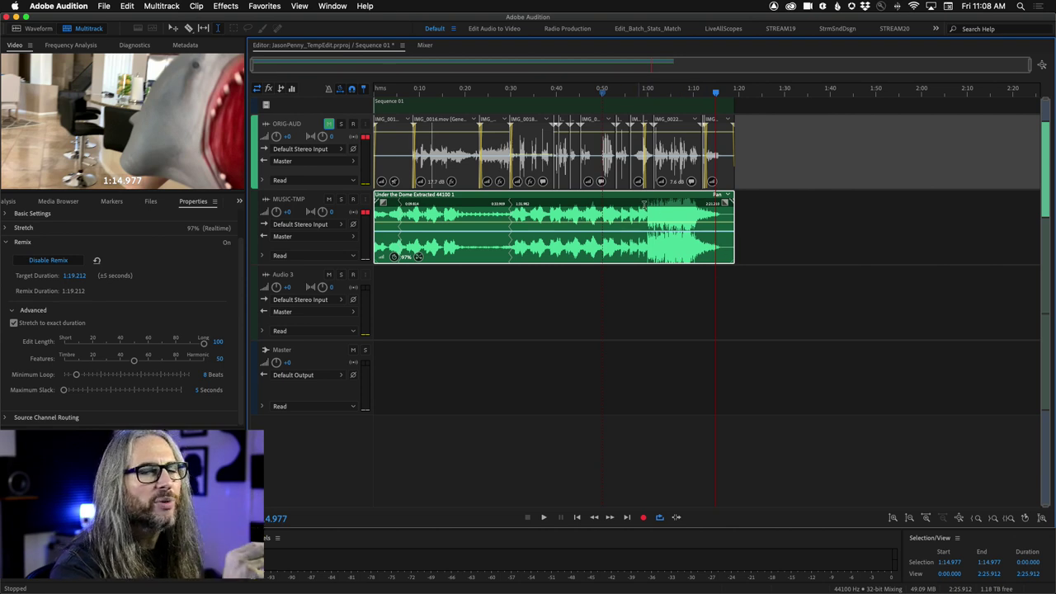
Turn off exact-duration stretching and play the ending from about 1:09 to compare
click(13, 323)
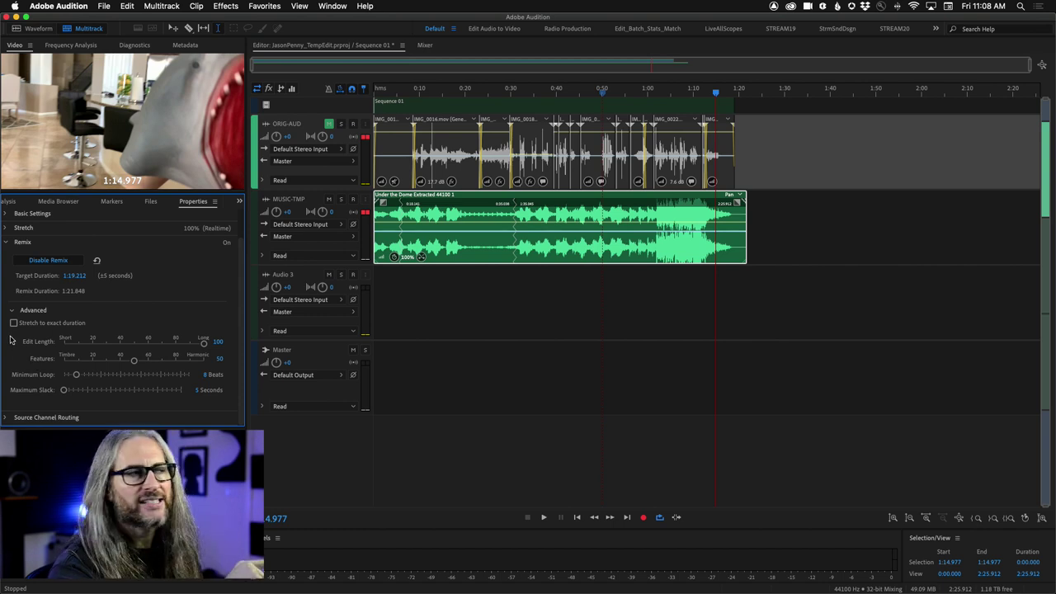
click(691, 91)
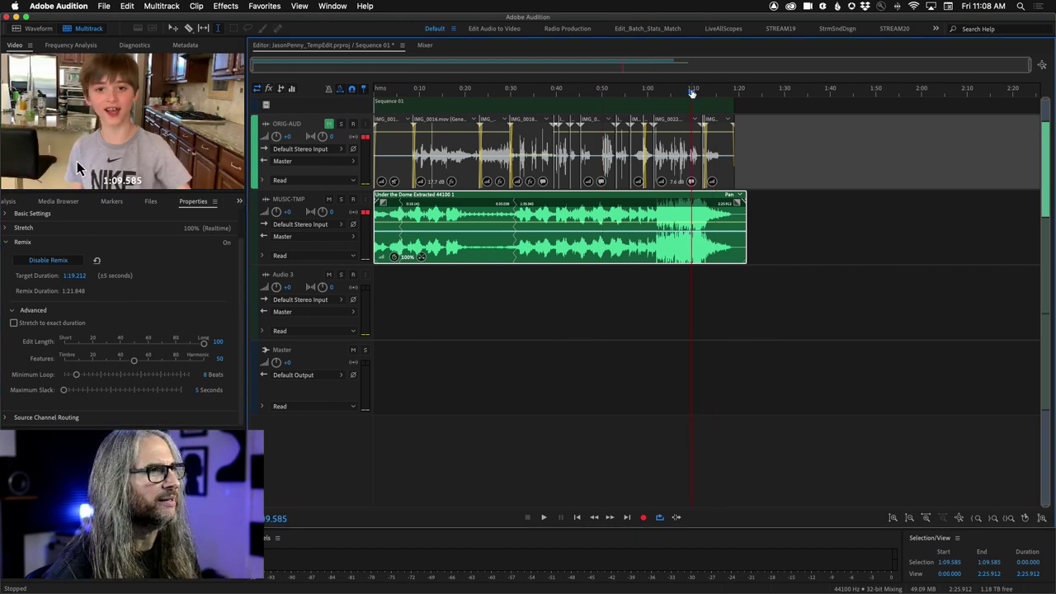
key(space)
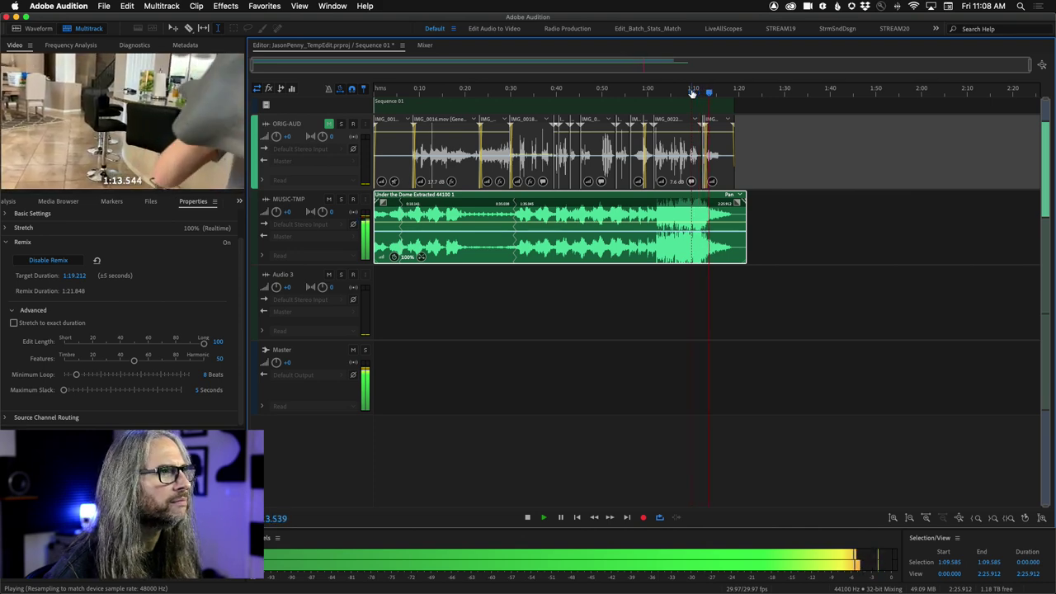
key(space)
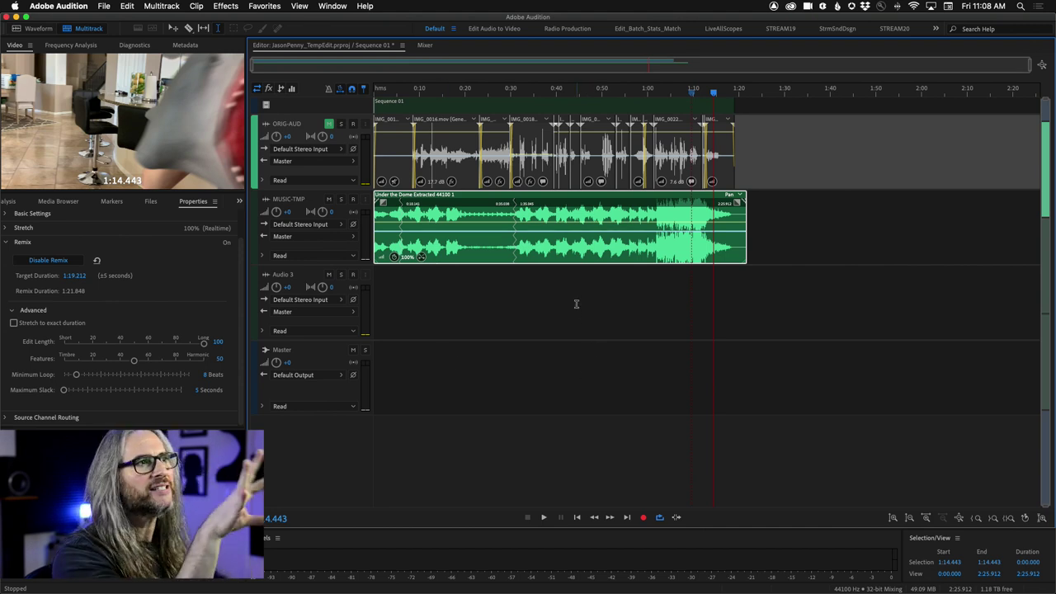
Start Export to Adobe Premiere Pro and name the file PennyJasonSndtrkUTD_Remixeded
click(234, 4)
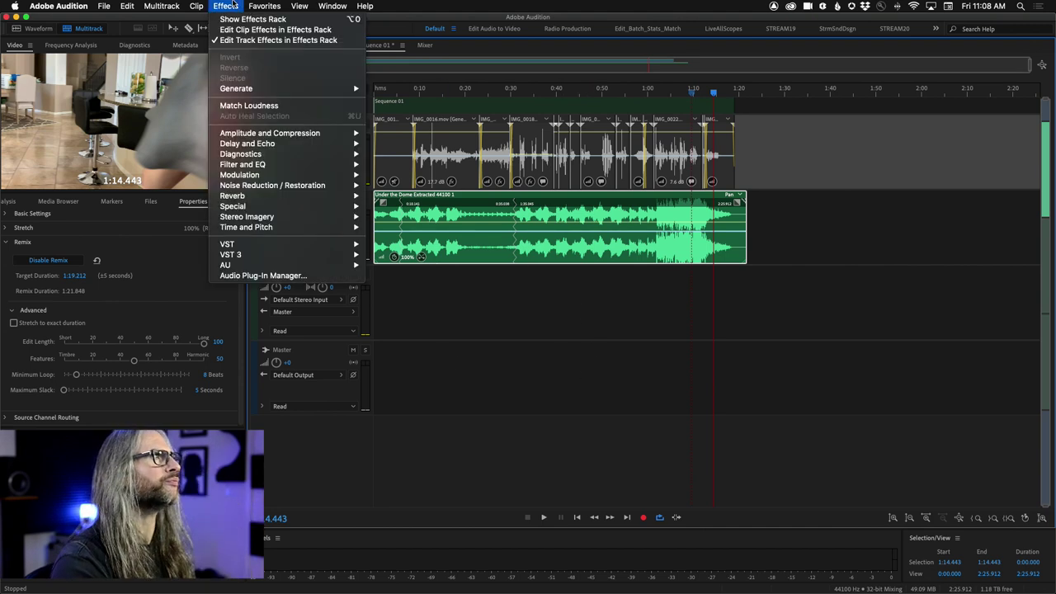
mouse_move(145, 5)
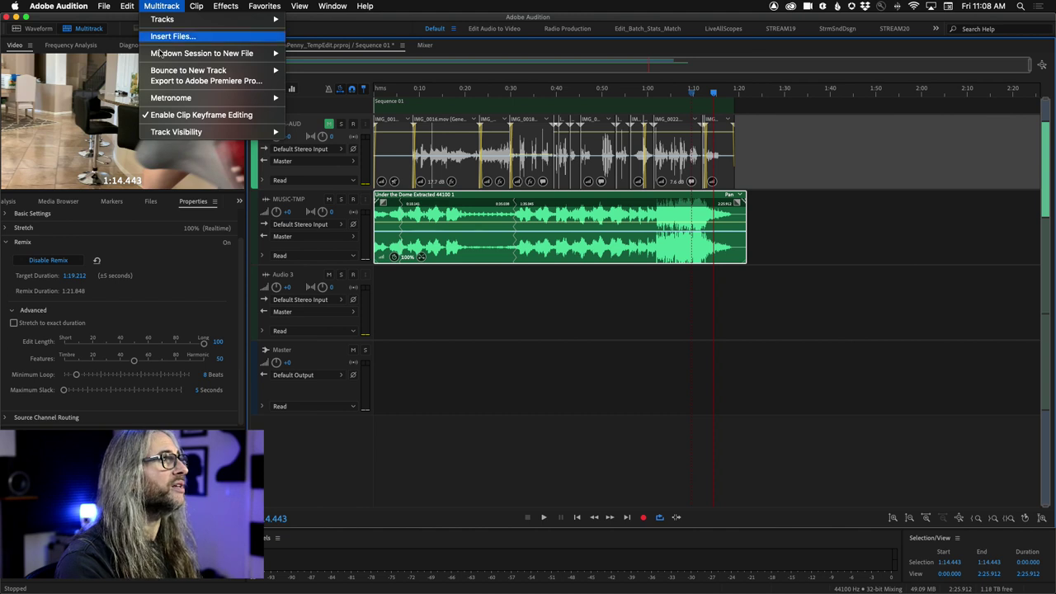
click(218, 81)
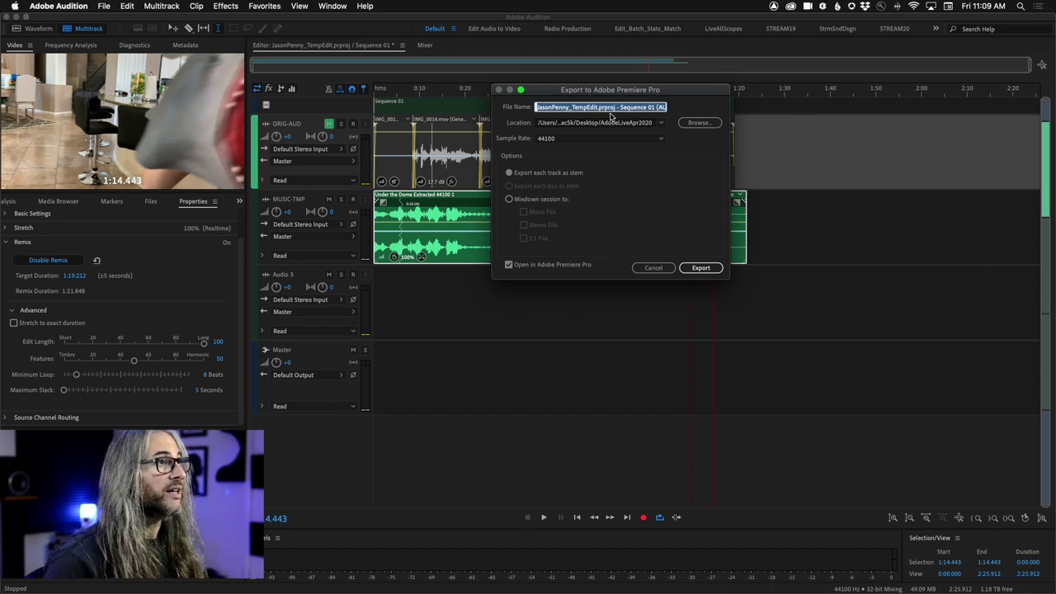
text(Pen)
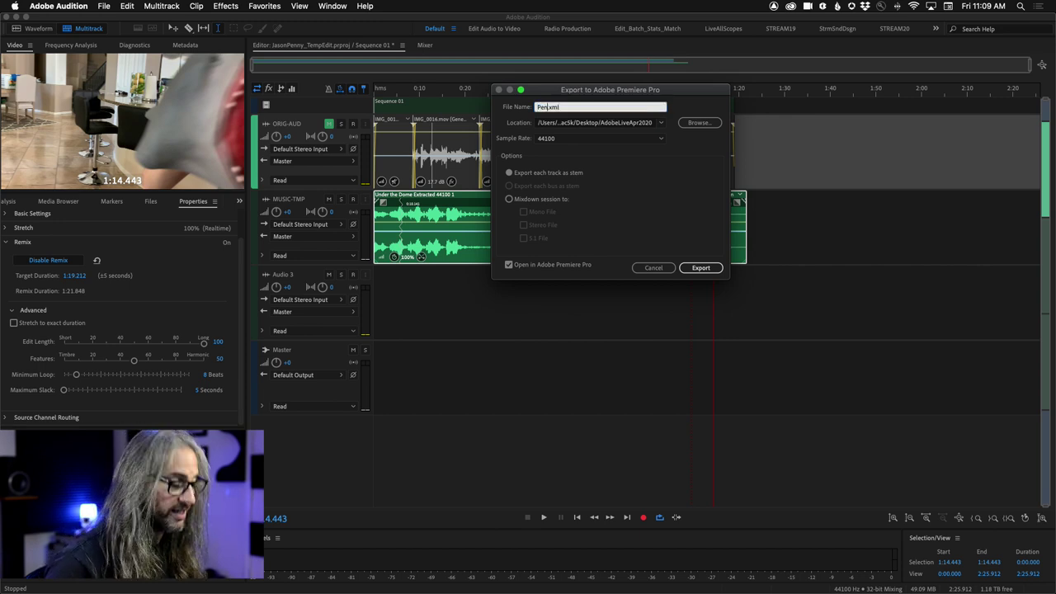
text(nyJasonSndtrkUTD_)
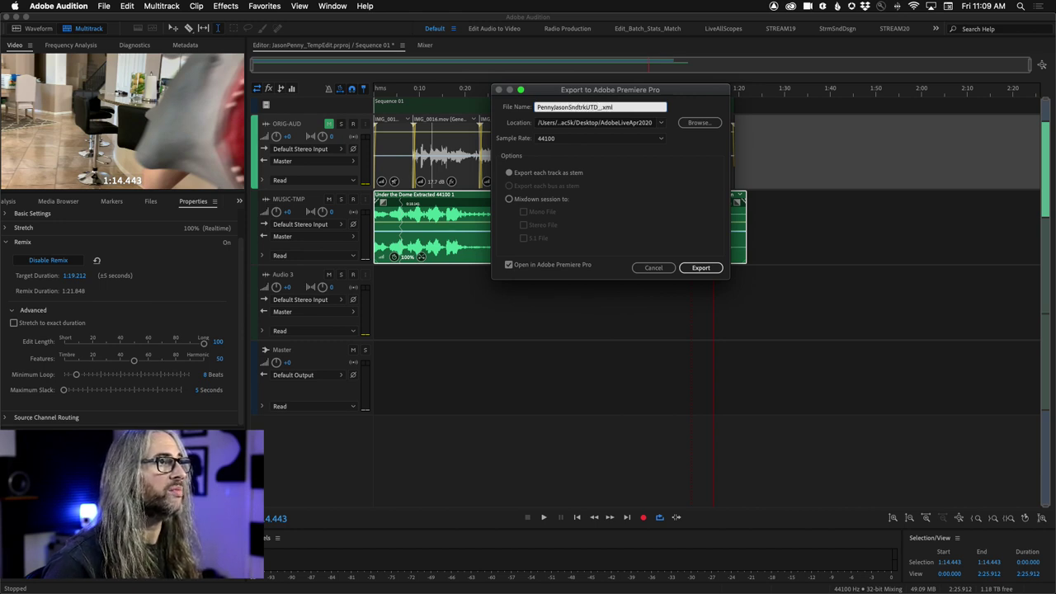
text(Remixed)
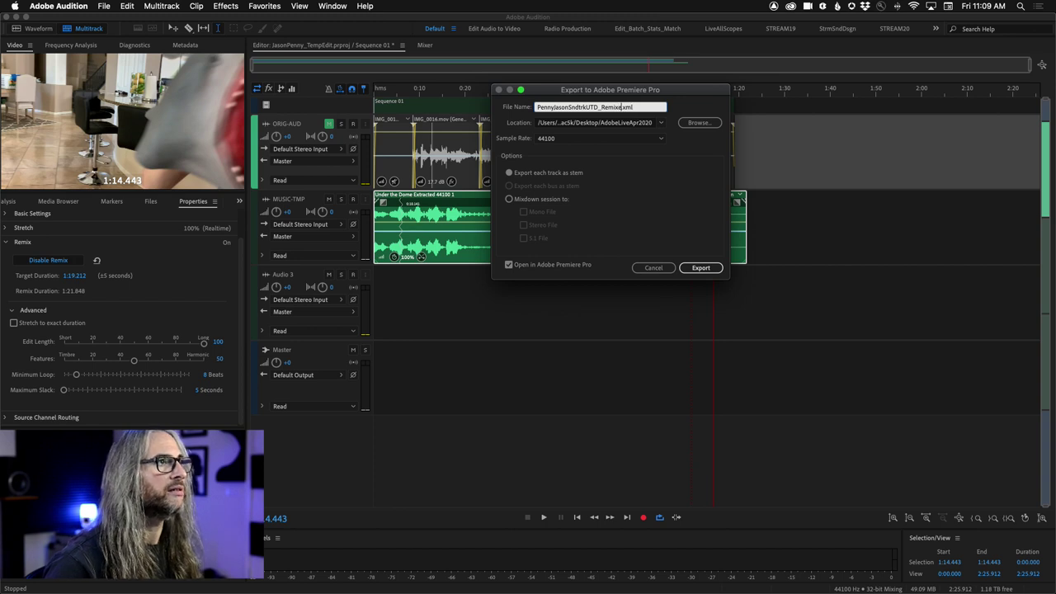
text(ed)
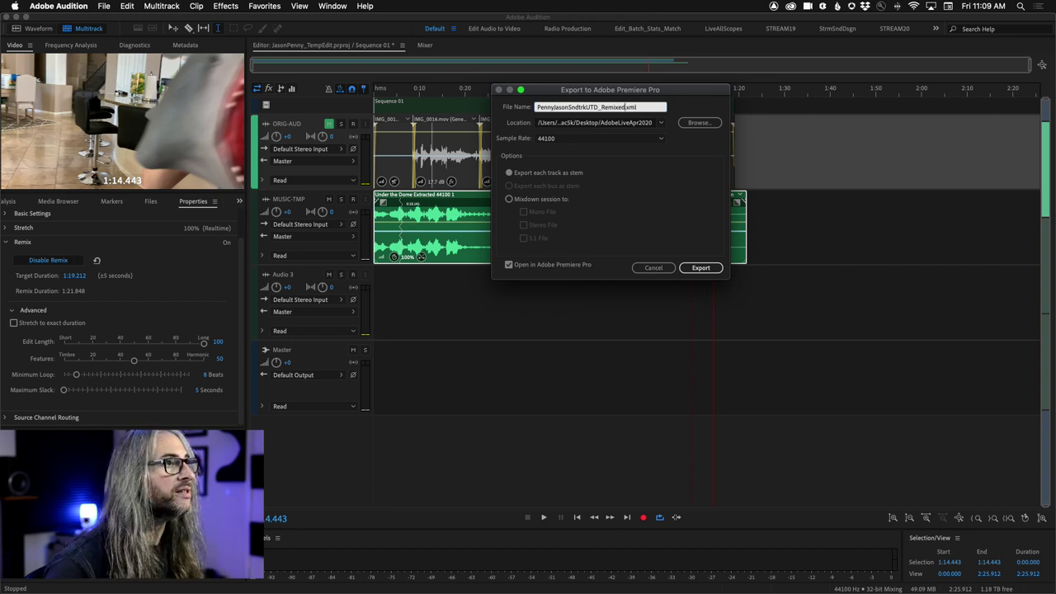
Export a stereo session mixdown into the JacobGaming folder
click(661, 123)
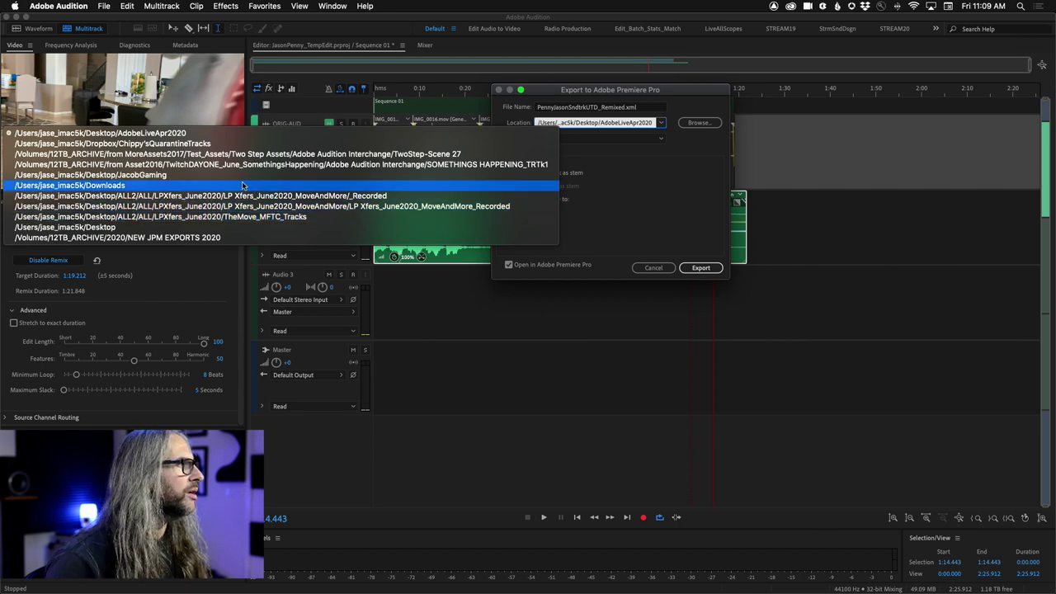
click(310, 175)
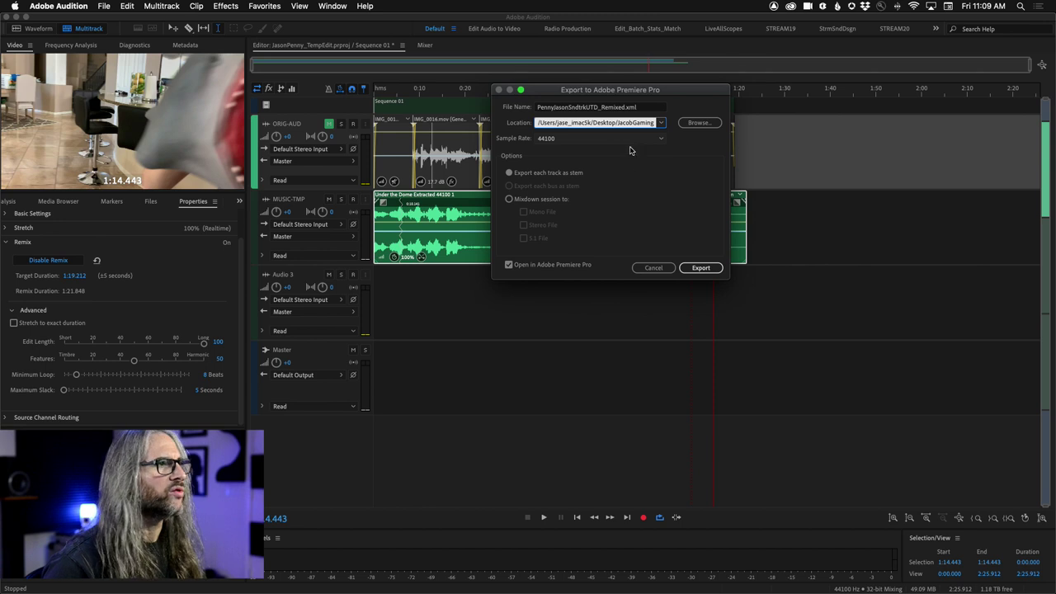
click(508, 200)
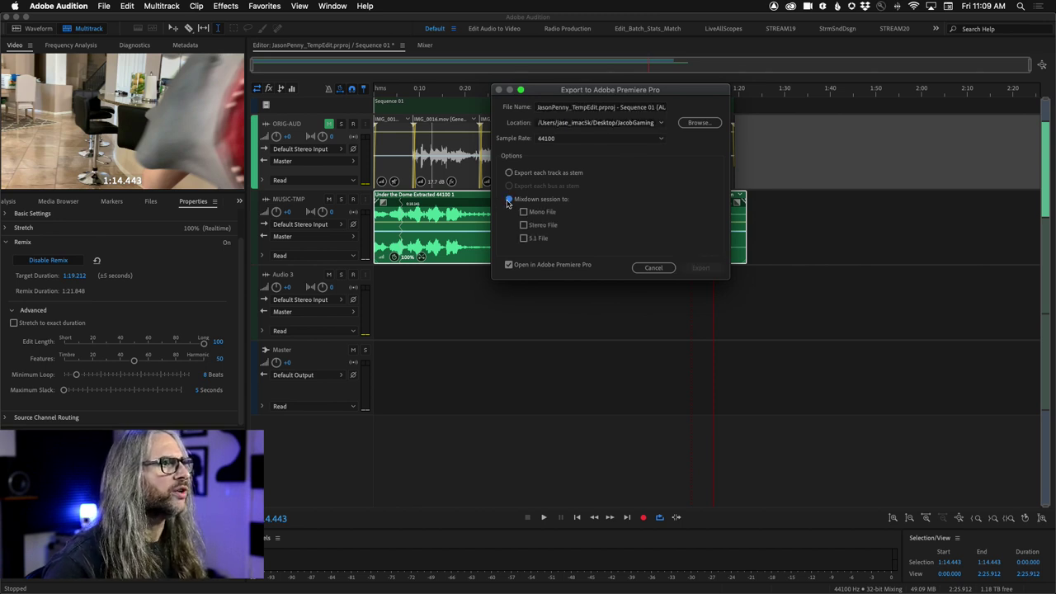
click(523, 225)
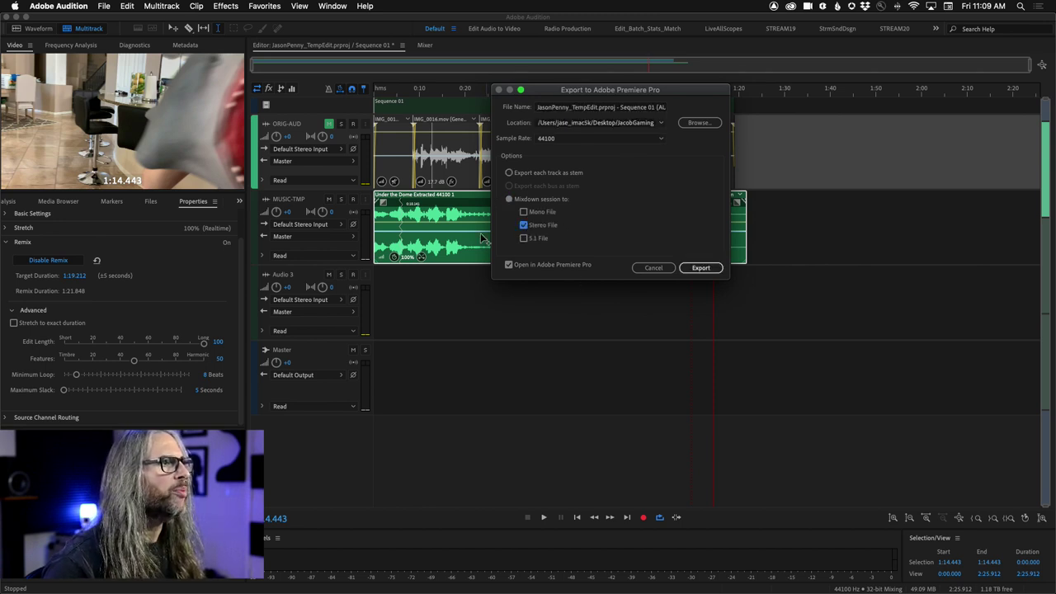
click(700, 268)
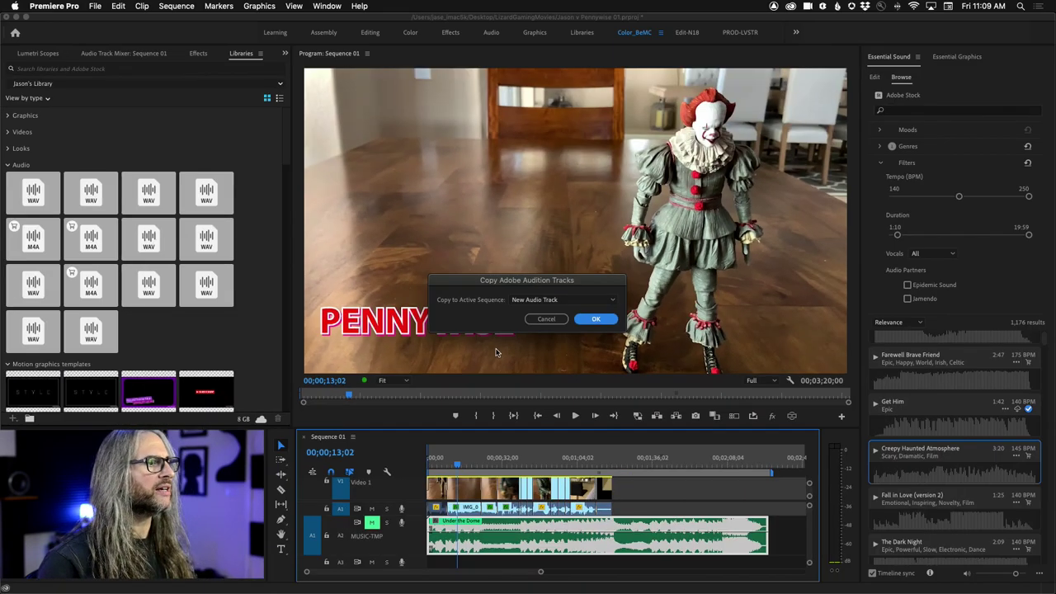
Copy the Audition stereo mixdown into the active sequence on track Audio 3
click(543, 302)
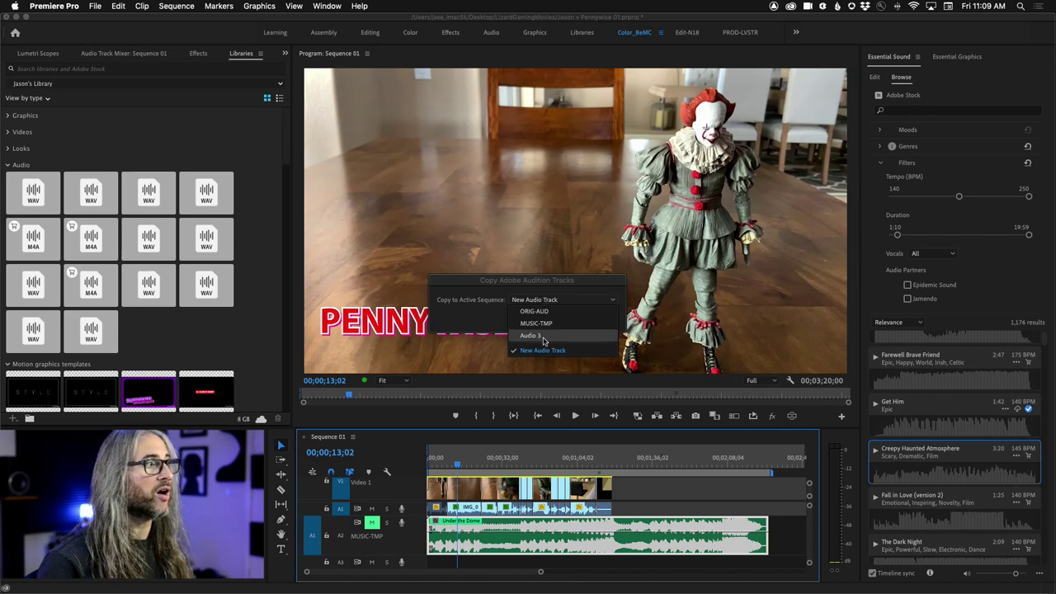
click(543, 337)
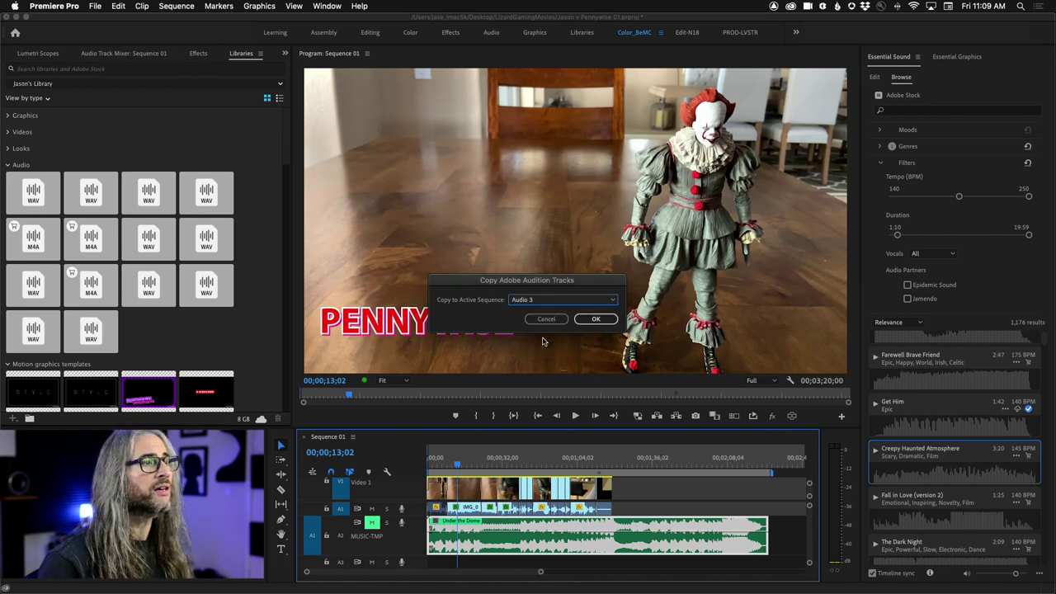
click(593, 319)
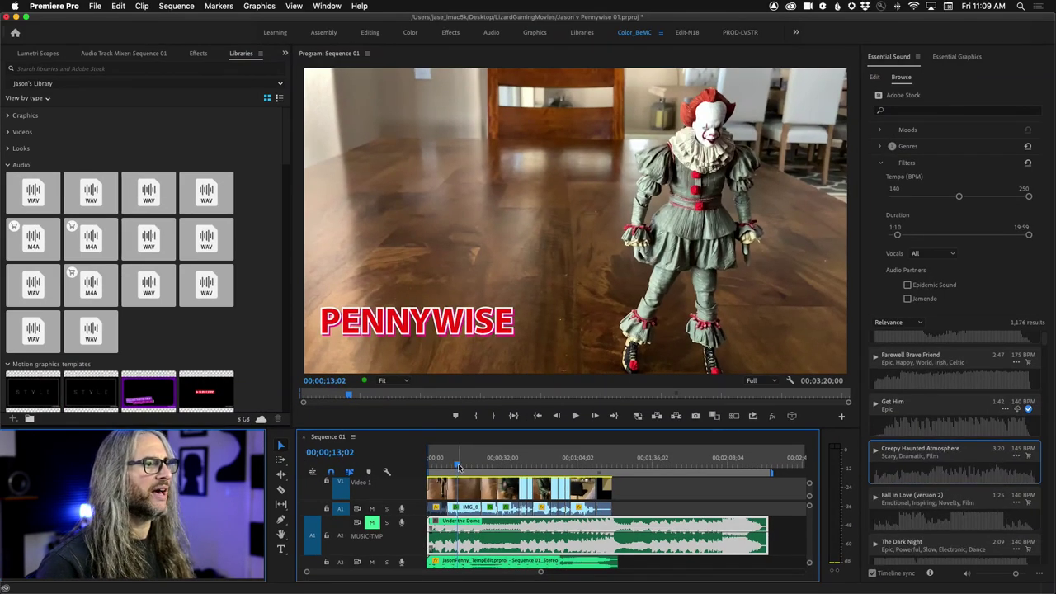
drag(459, 467, 428, 465)
key(space)
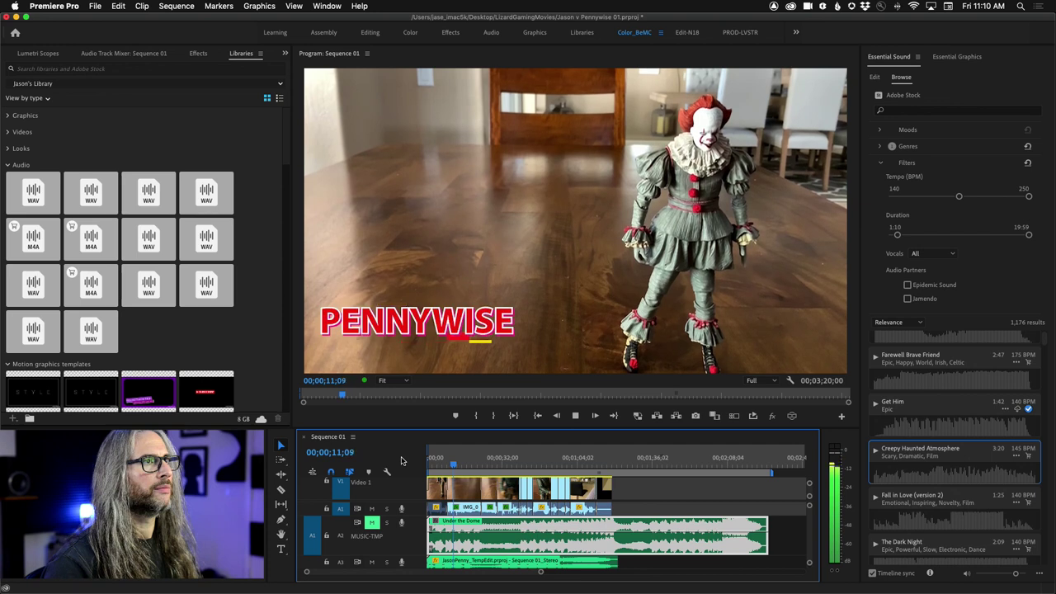
key(space)
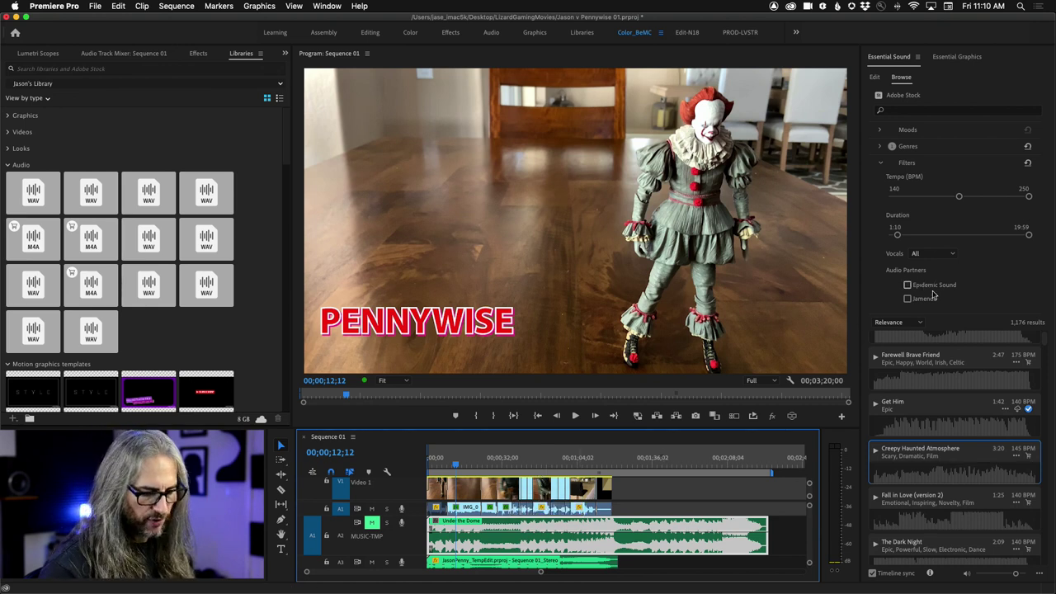
click(907, 284)
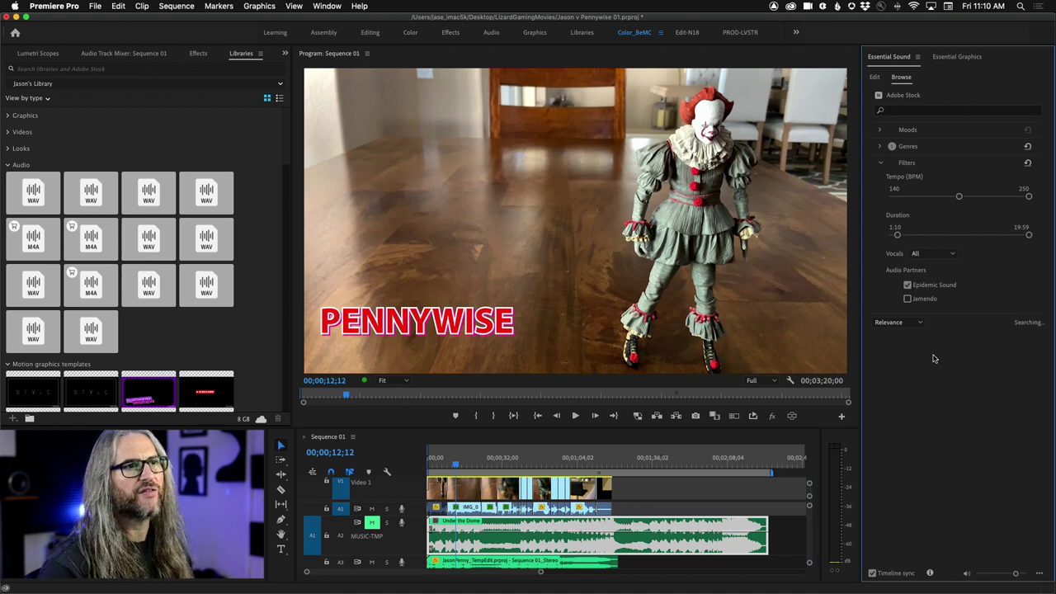
click(907, 284)
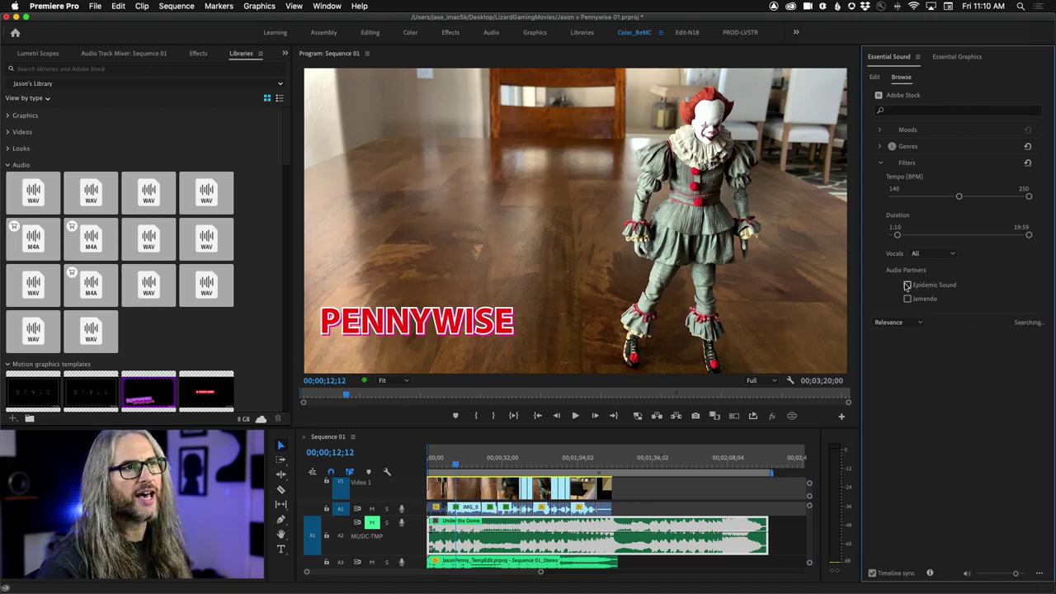
click(907, 299)
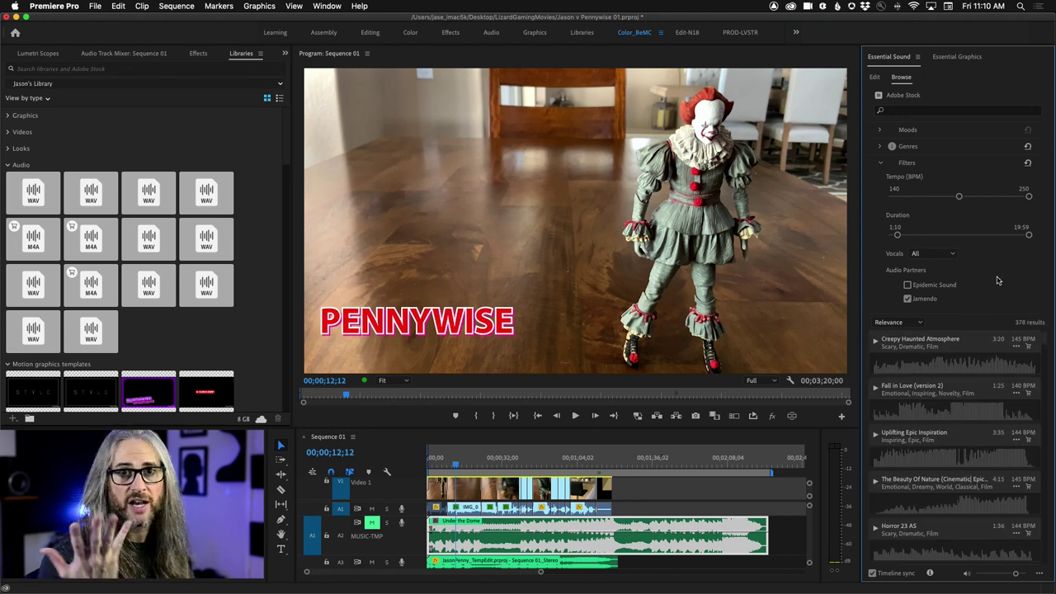
click(907, 299)
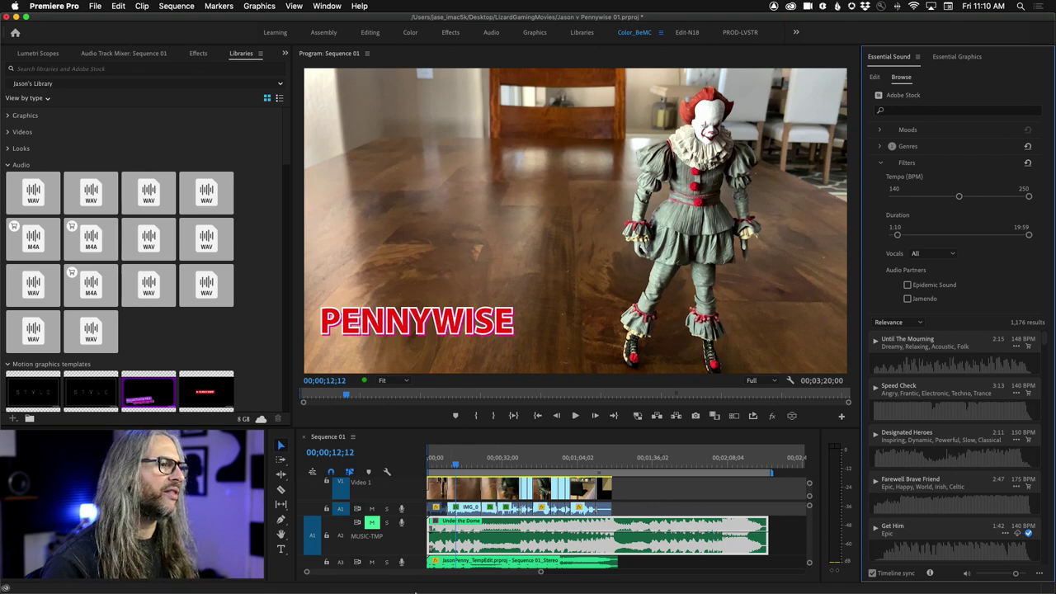
Back in Audition, open the IMG_0019 clip from the ORIG-AUD track in the Waveform editor
key(super+Tab)
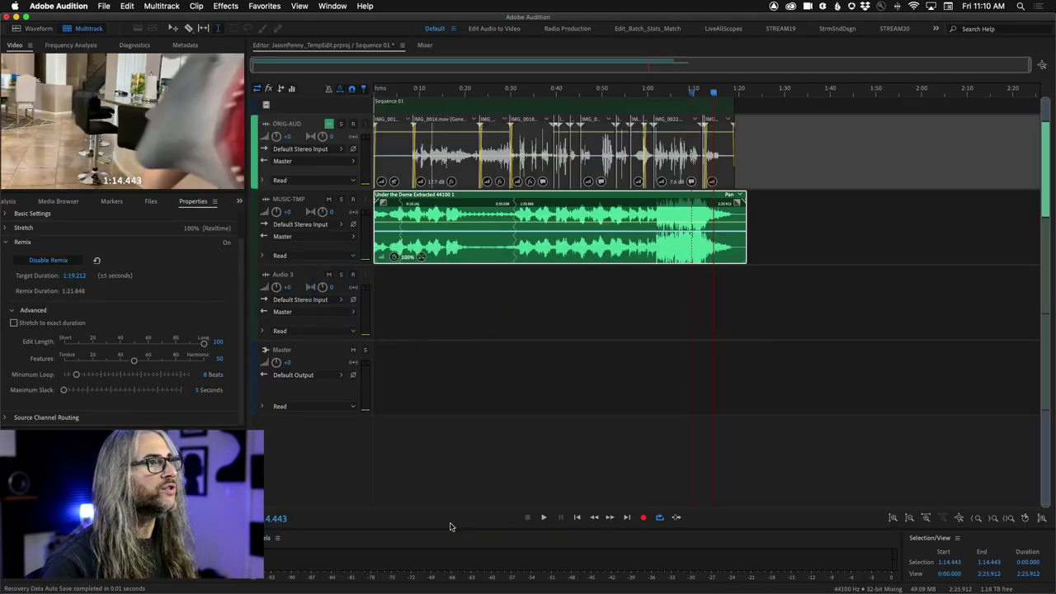
click(484, 144)
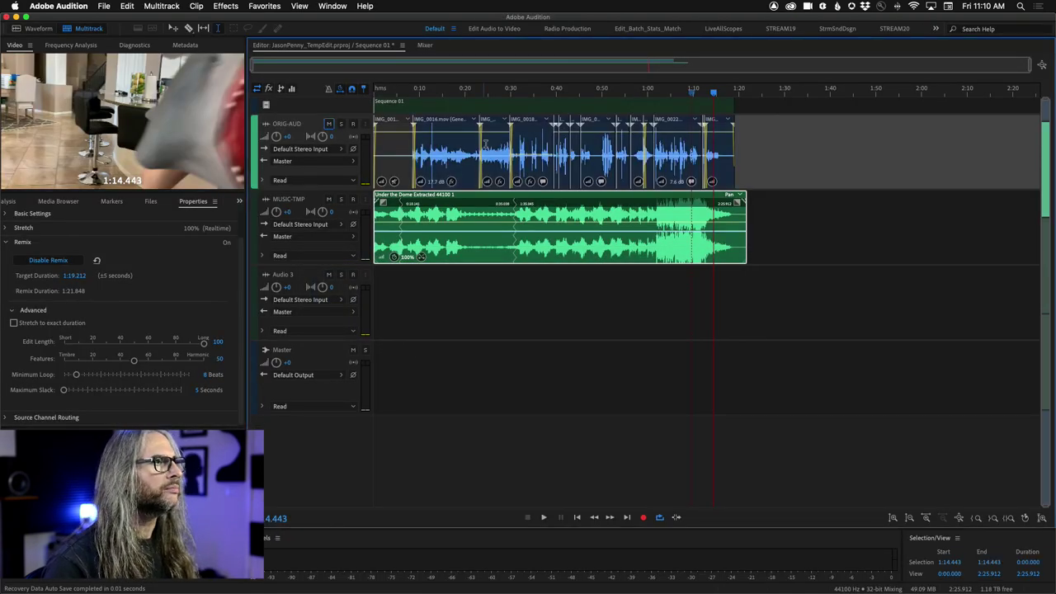
drag(486, 90, 567, 93)
scroll(575, 124, up, 3)
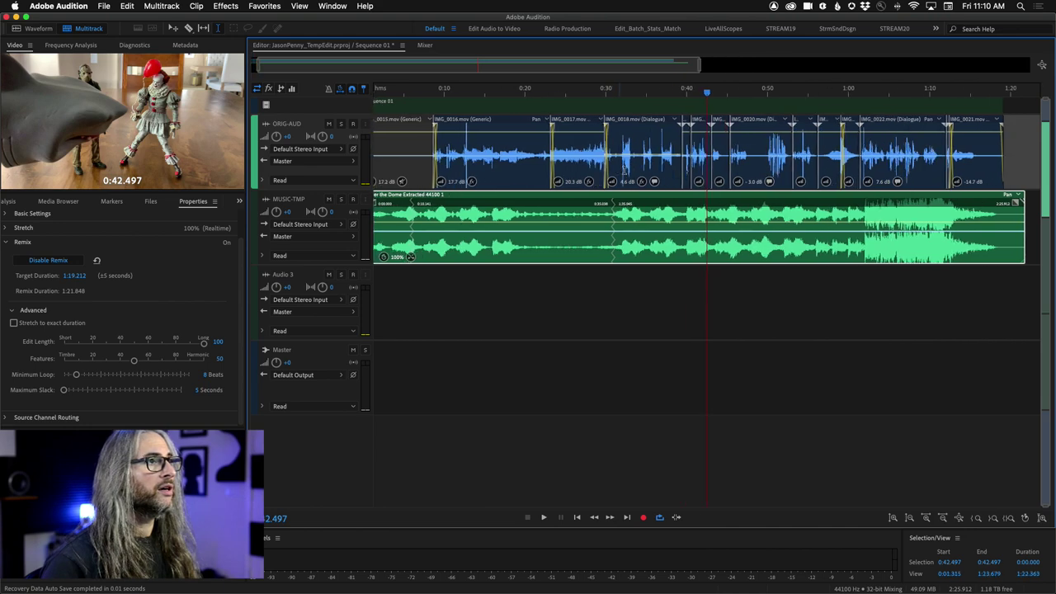
double_click(718, 165)
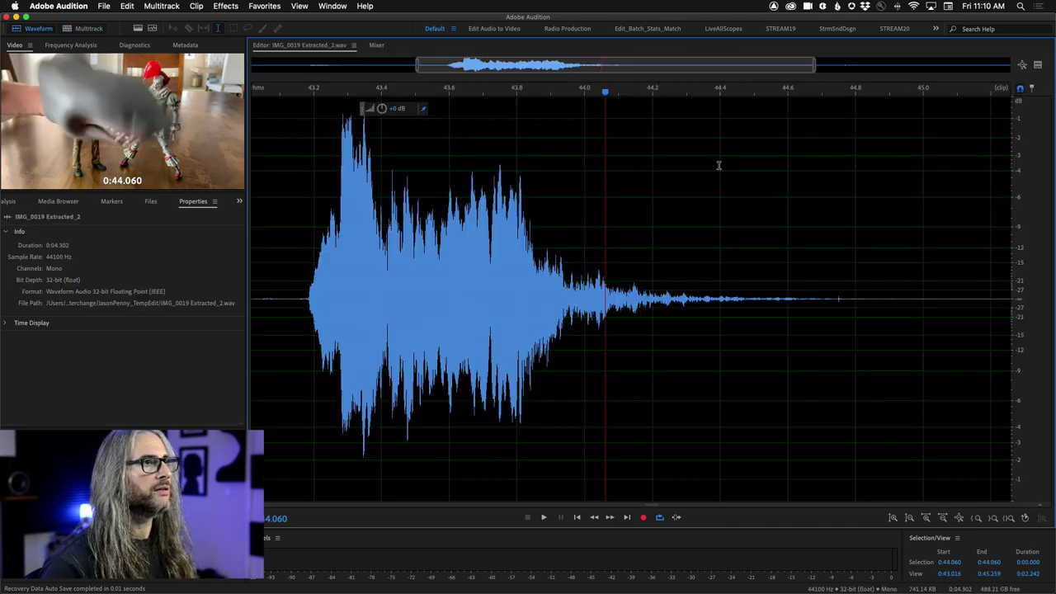
Preview the audio and select the shark roar from 0:43.139 to 0:45.384
click(264, 139)
key(space)
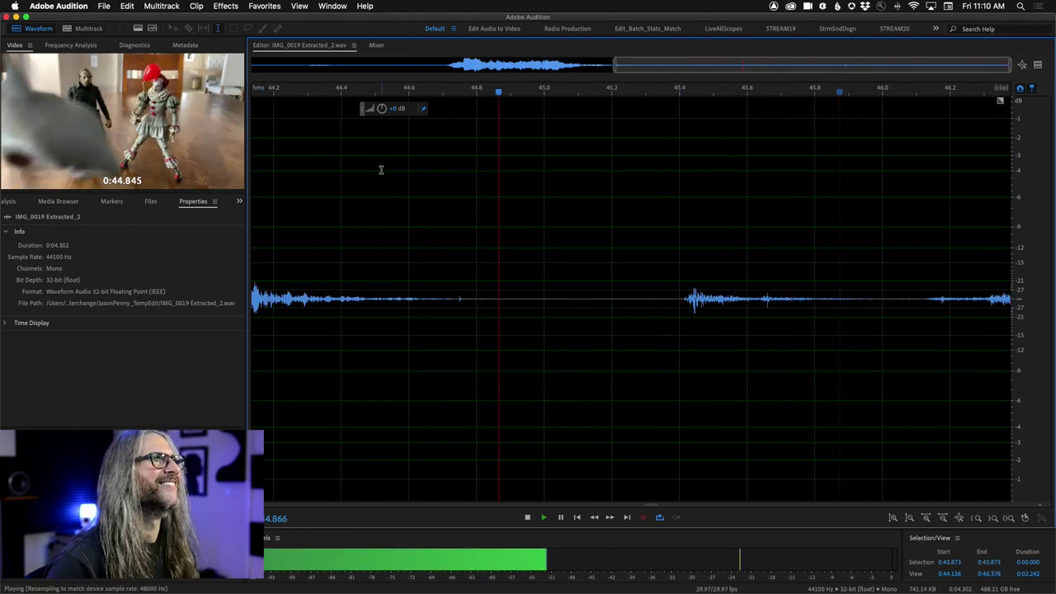
key(space)
key(space)
key(space)
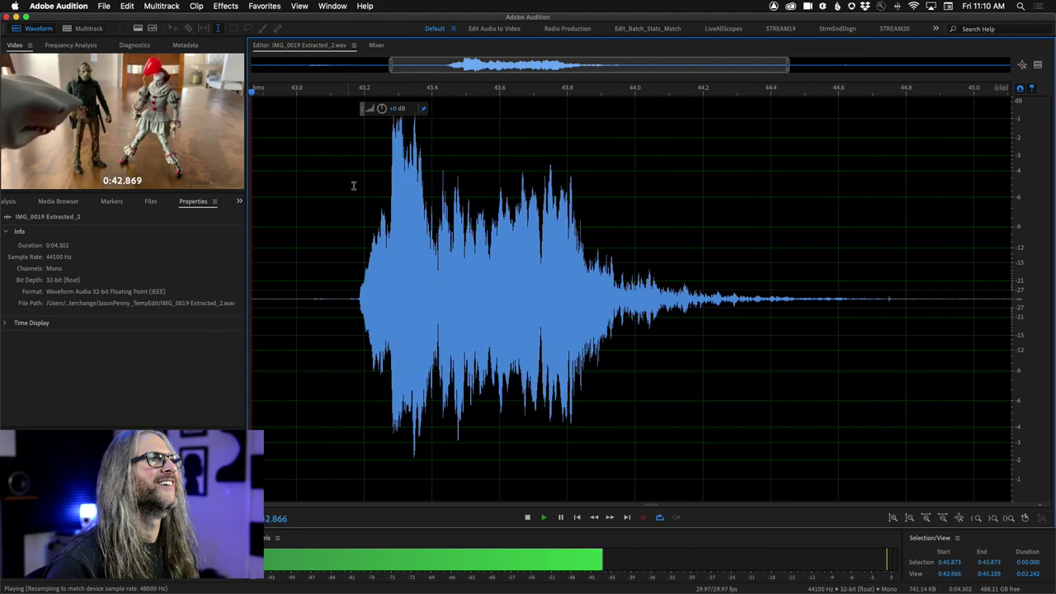
drag(648, 73, 1010, 69)
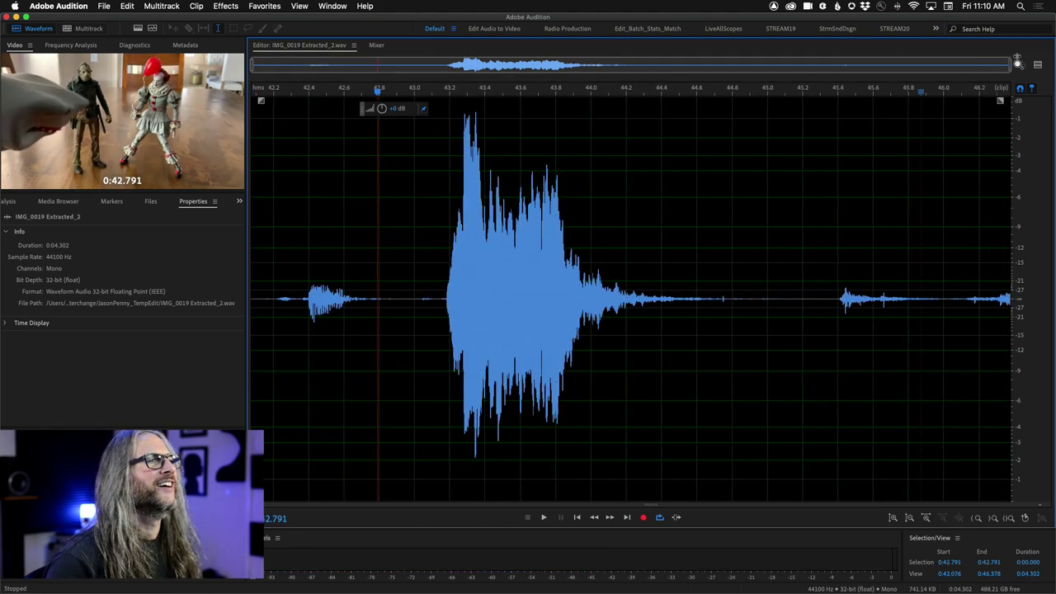
drag(440, 297, 834, 374)
key(space)
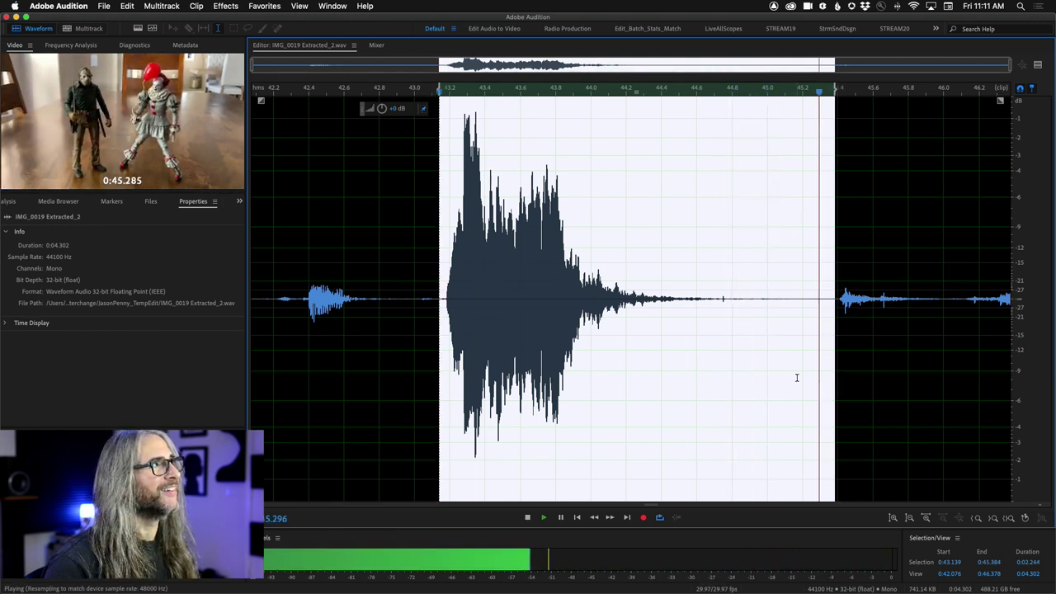
key(space)
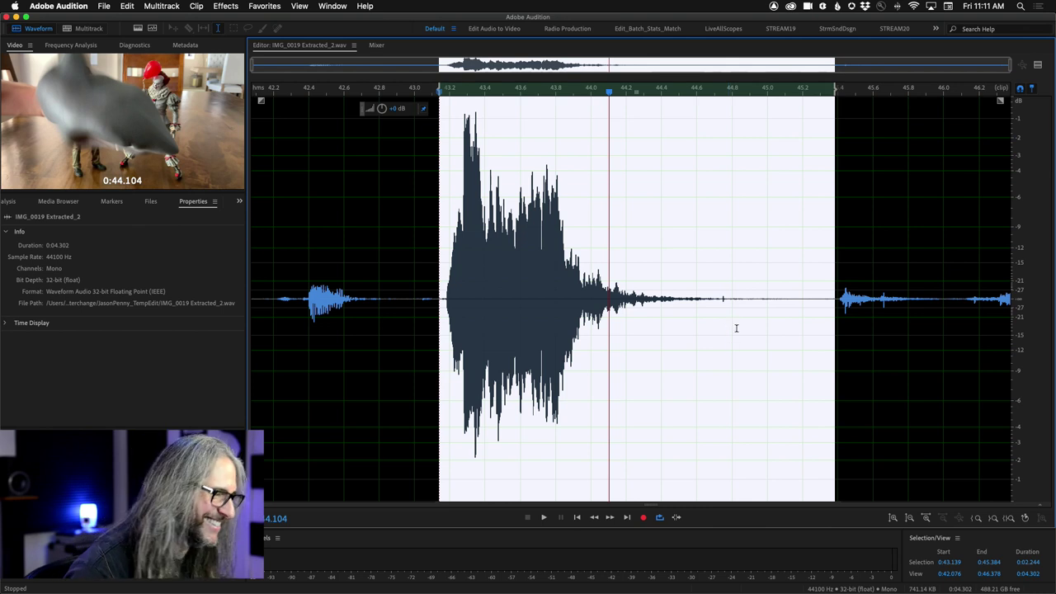
right_click(603, 278)
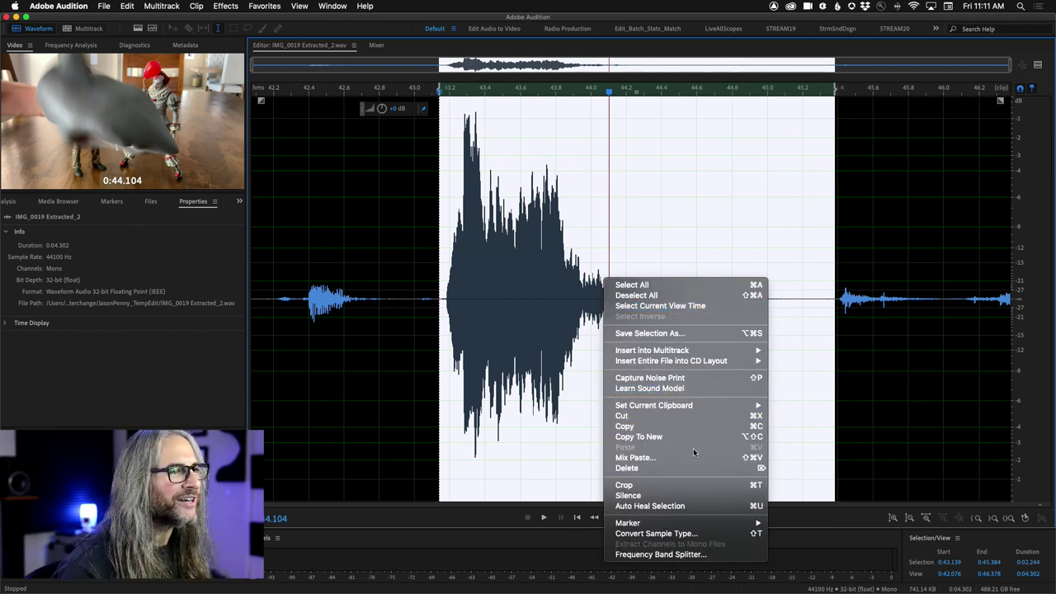
Copy the selected roar to a new file and save it as SharkImposterScream.wav
click(668, 436)
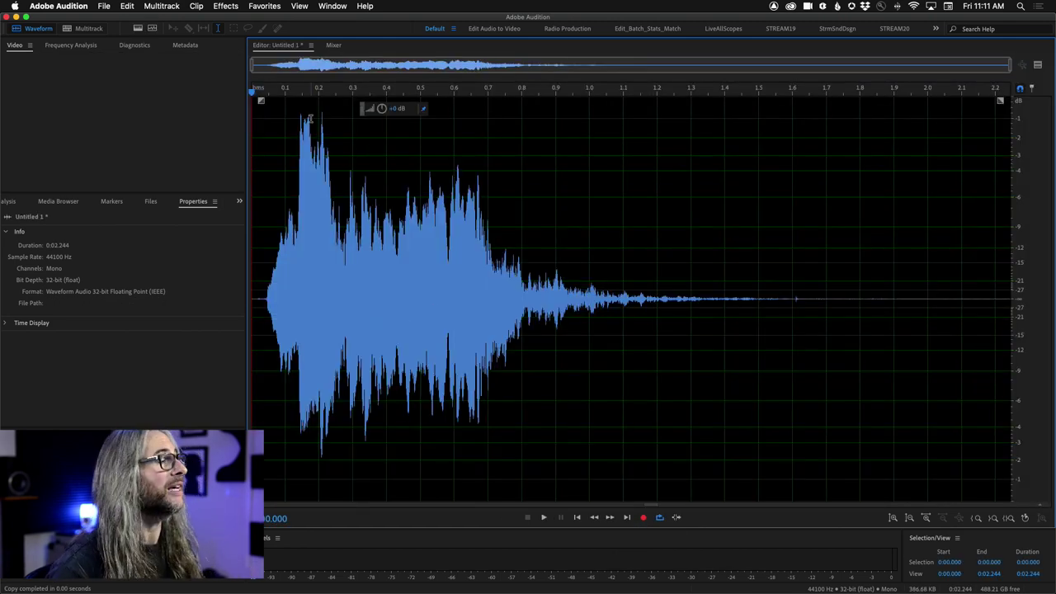
key(space)
key(space)
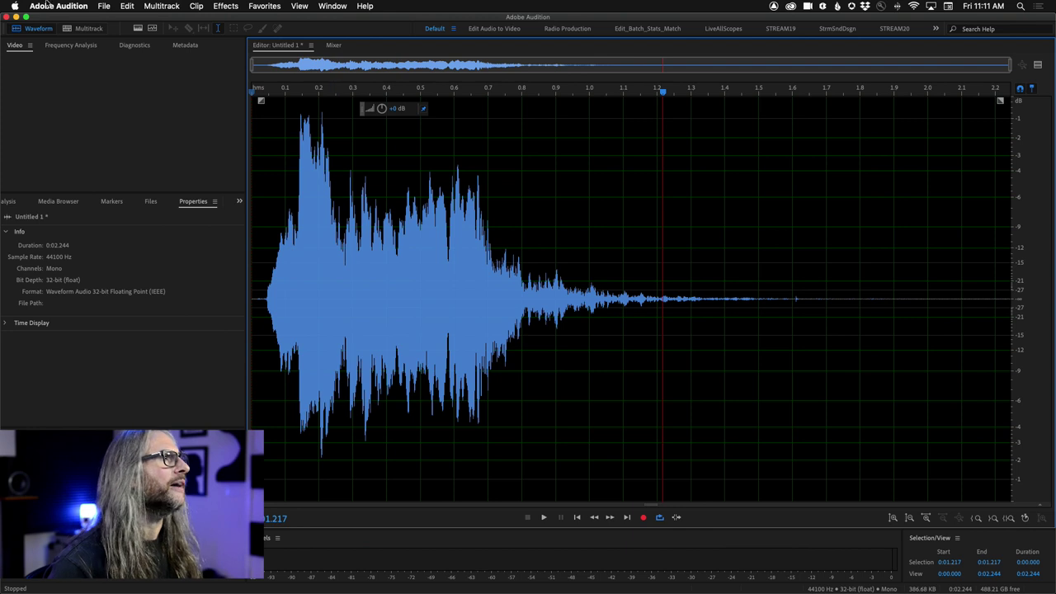
click(105, 4)
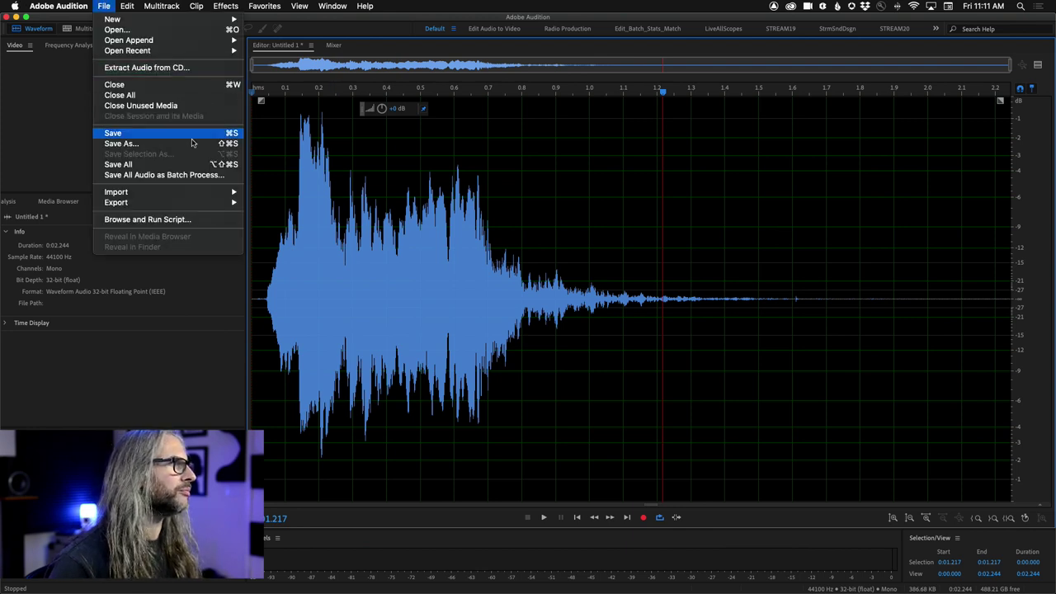
click(189, 145)
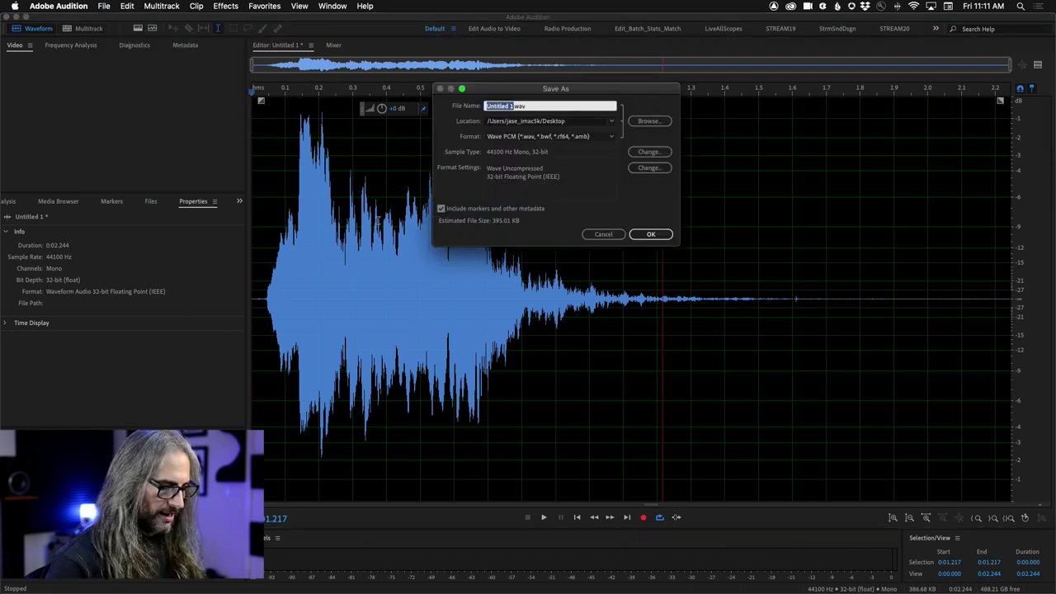
text(SharkImpo)
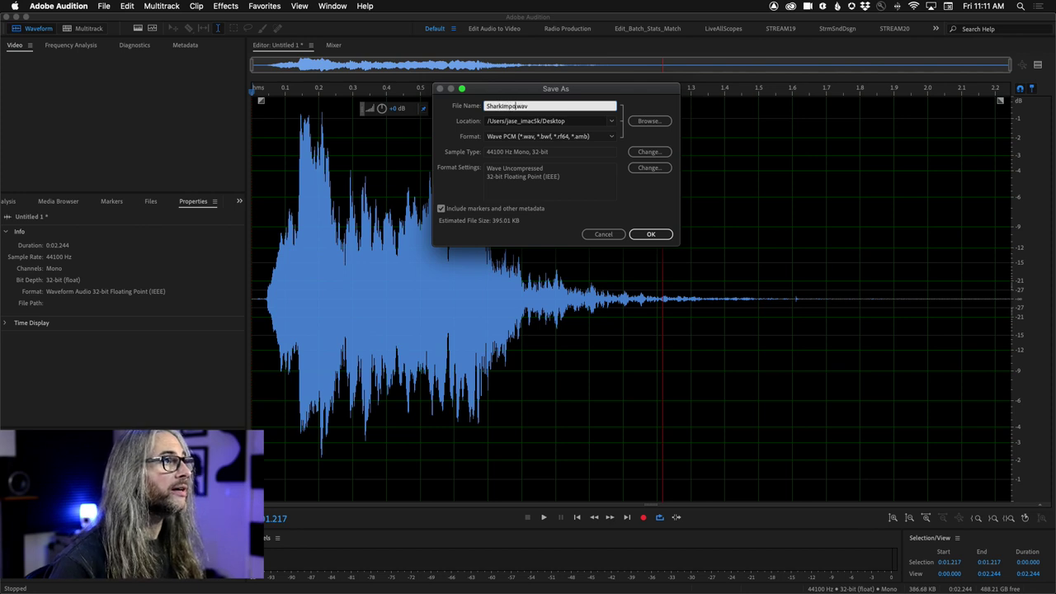
text(sterScream)
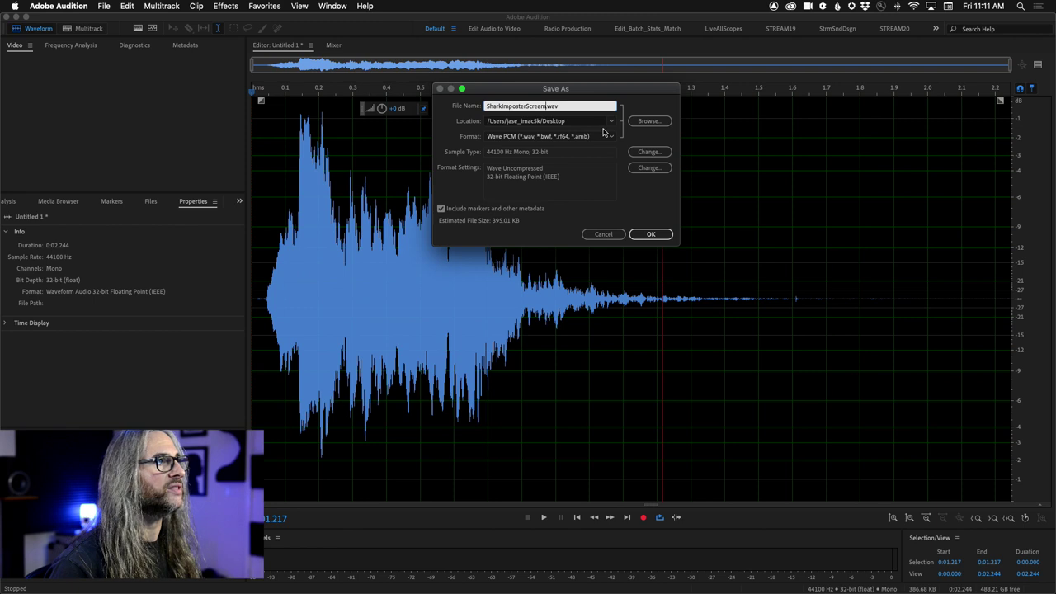
click(650, 235)
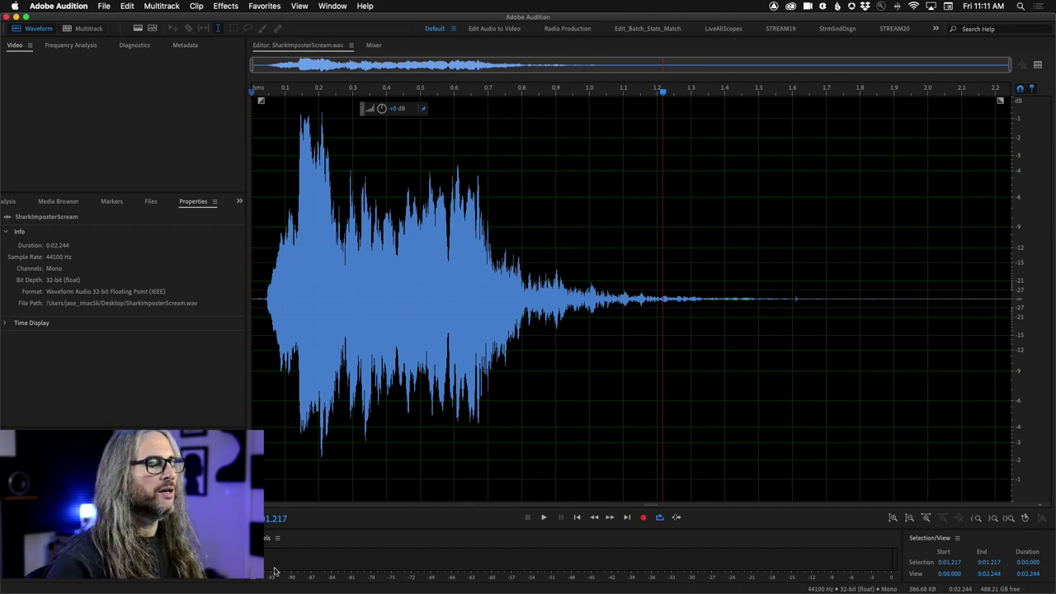
key(super+Tab)
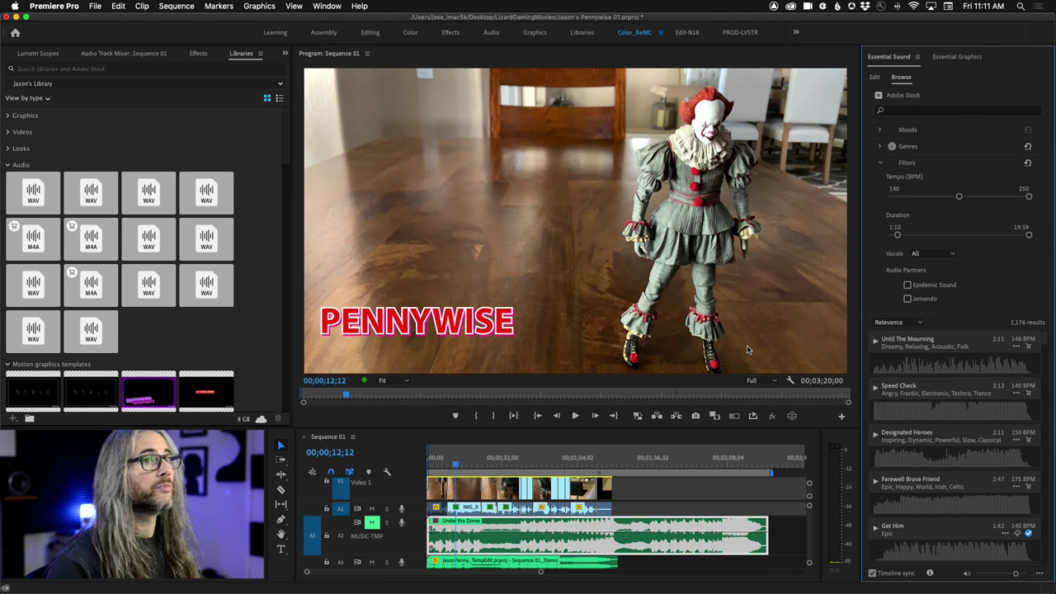
Narrow the Premiere window and drag SharkImposterScream.wav from the desktop into the Libraries panel
drag(1052, 301, 977, 305)
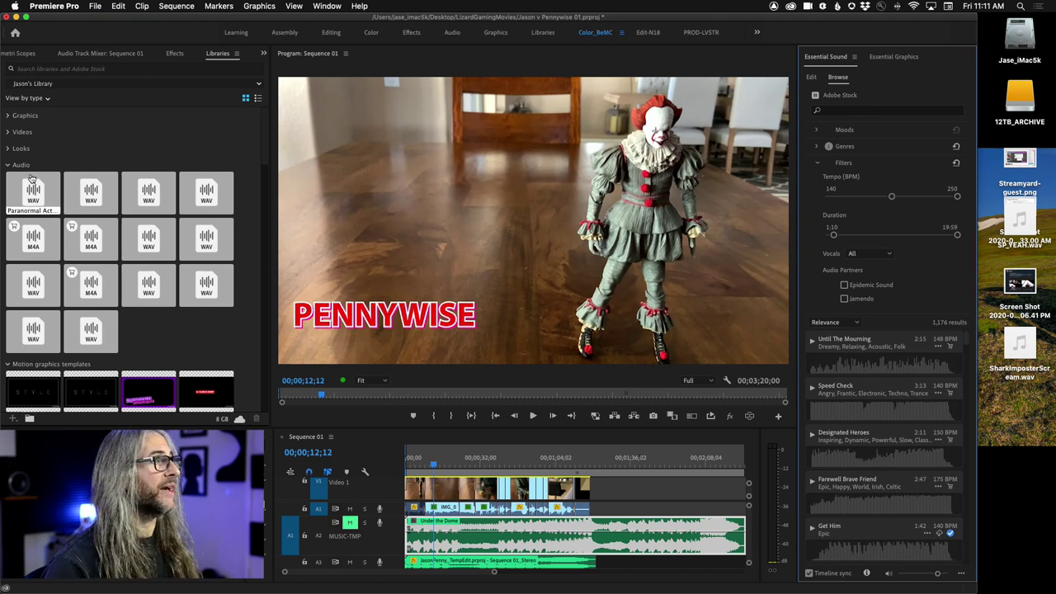
mouse_move(31, 178)
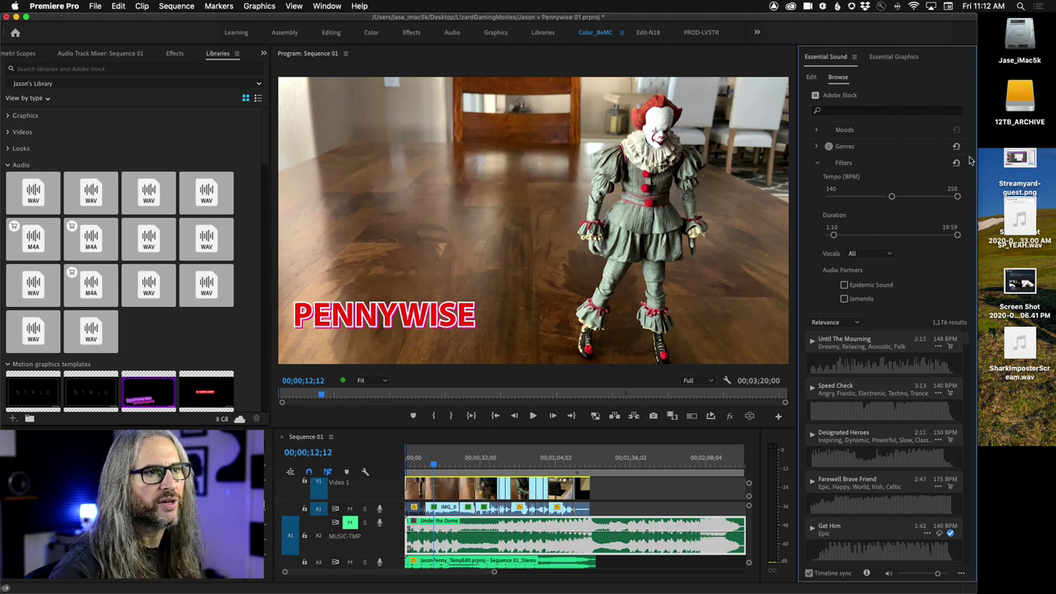
click(1021, 361)
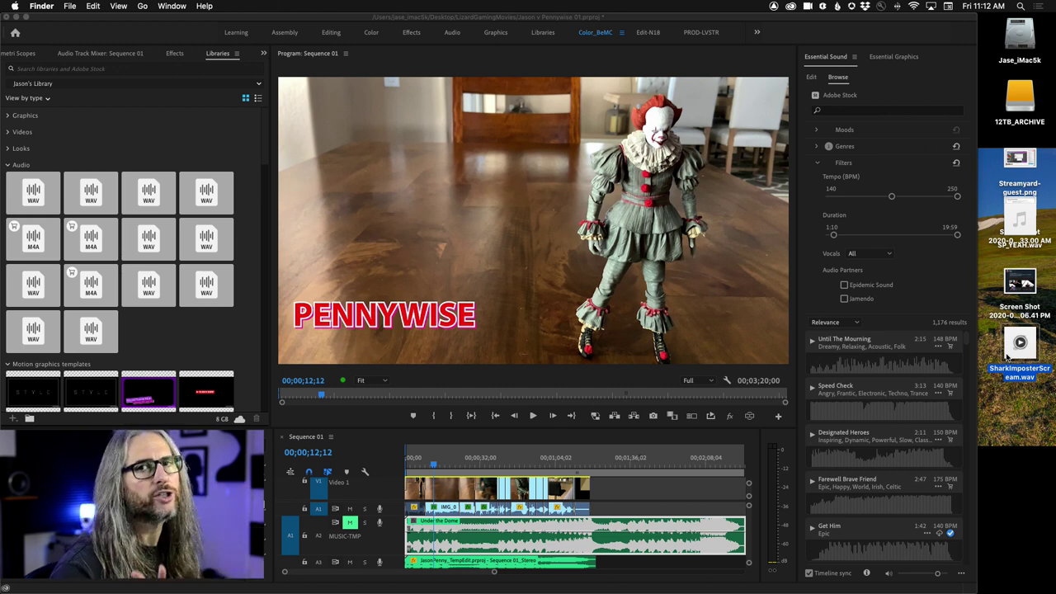
drag(1019, 351, 118, 239)
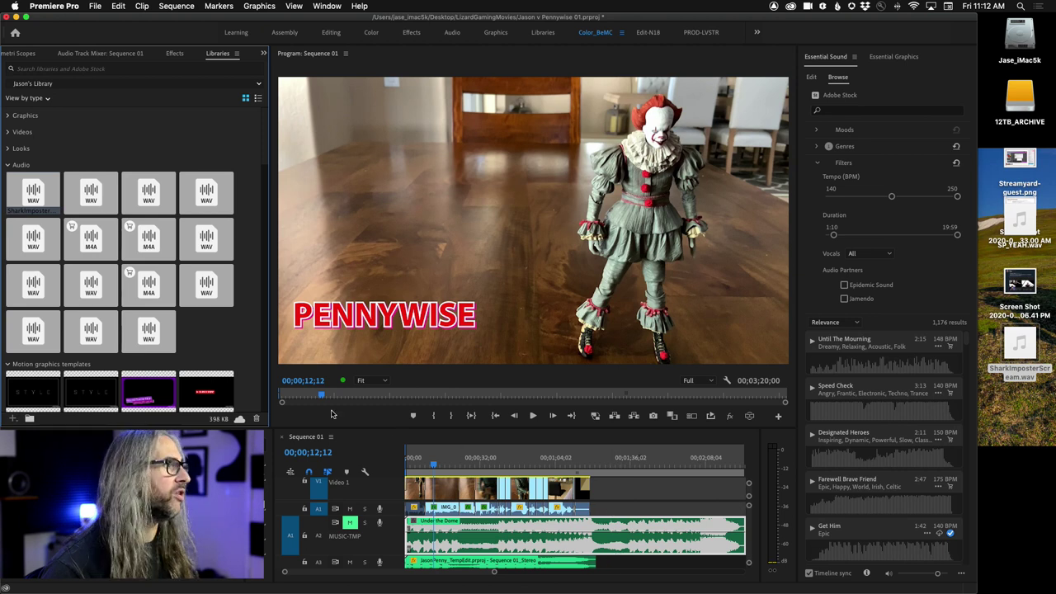
Add the SharkImposterScream library item to the project and play the sequence from 01;27;21
right_click(42, 180)
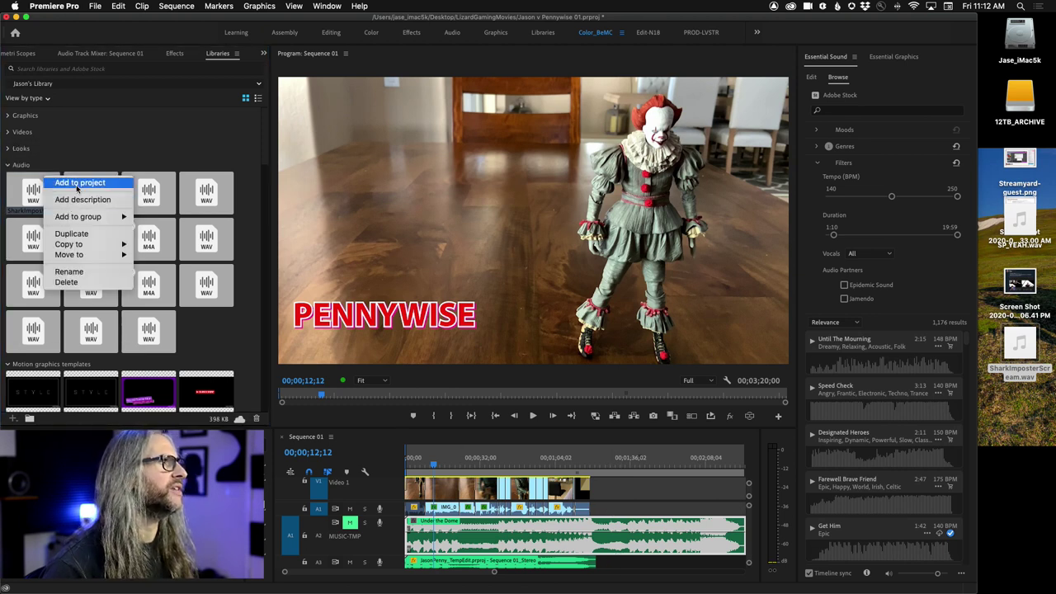
click(77, 182)
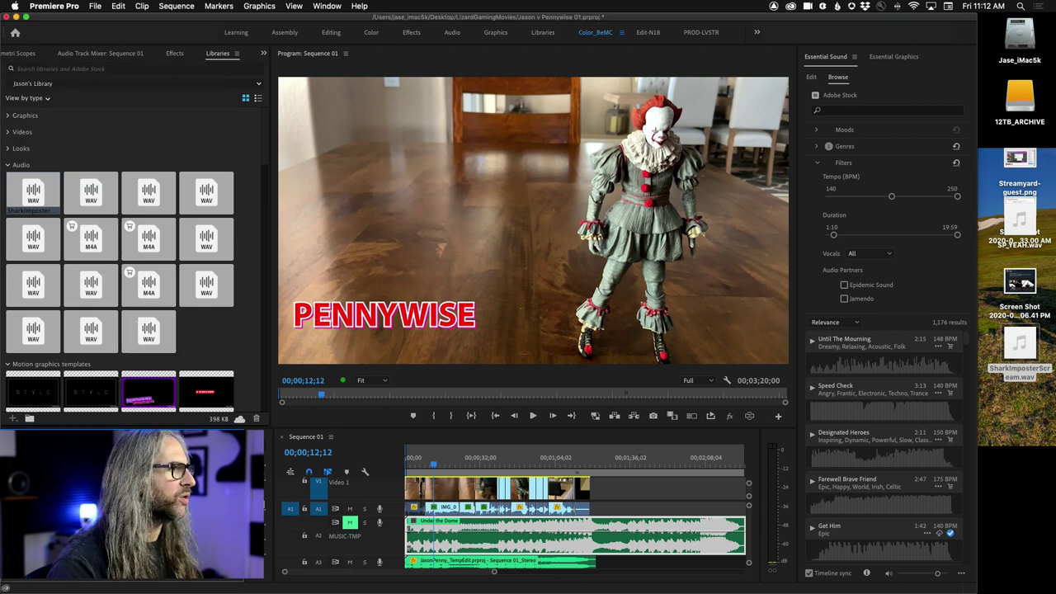
click(617, 512)
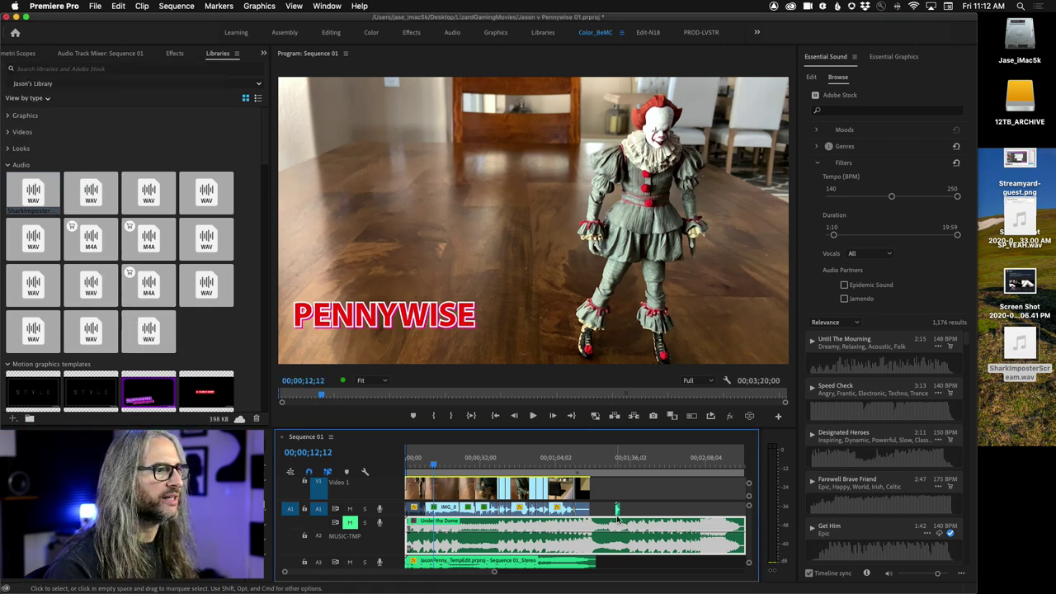
click(610, 465)
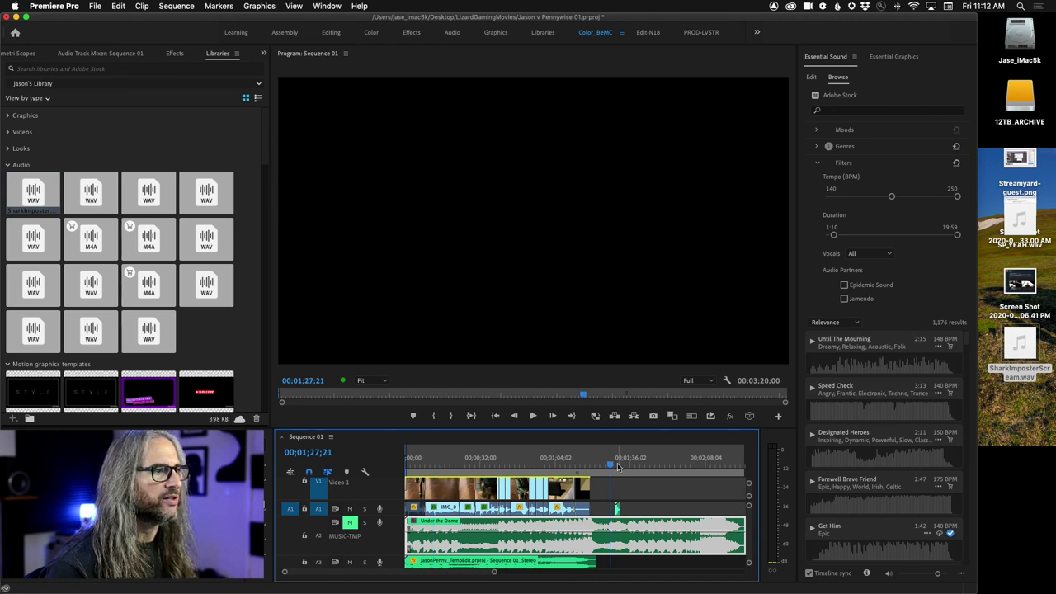
key(space)
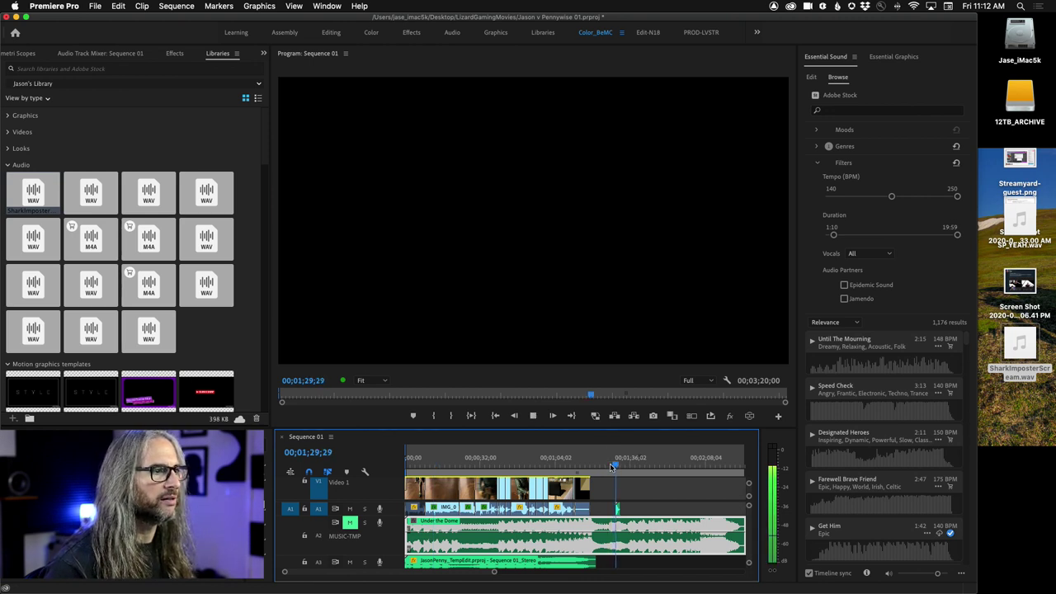
key(space)
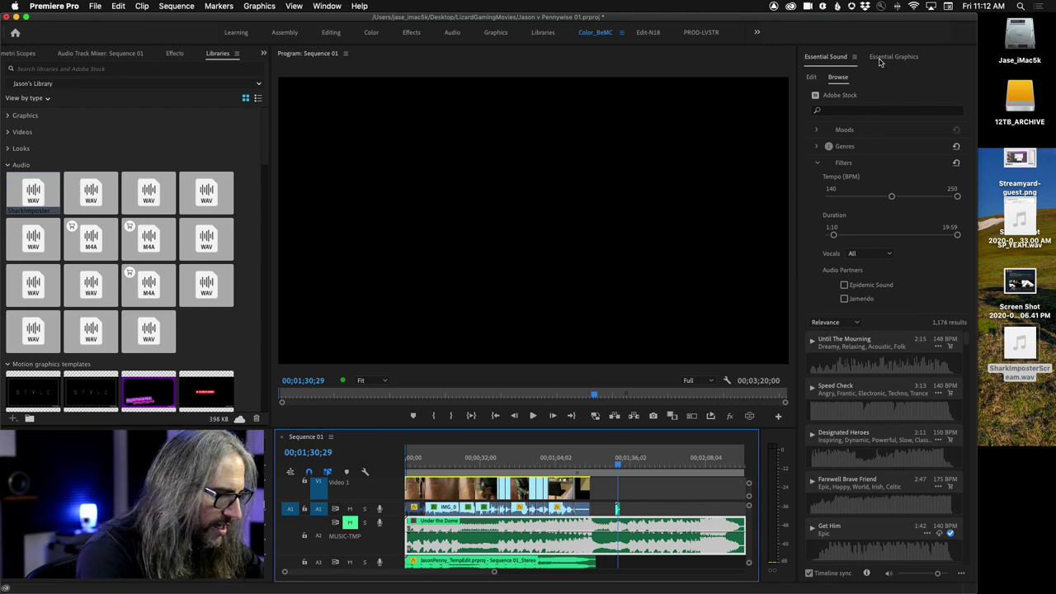
Save the project, return the playhead to the Pennywise shot, and show Essential Graphics stock templates
key(cmd+s)
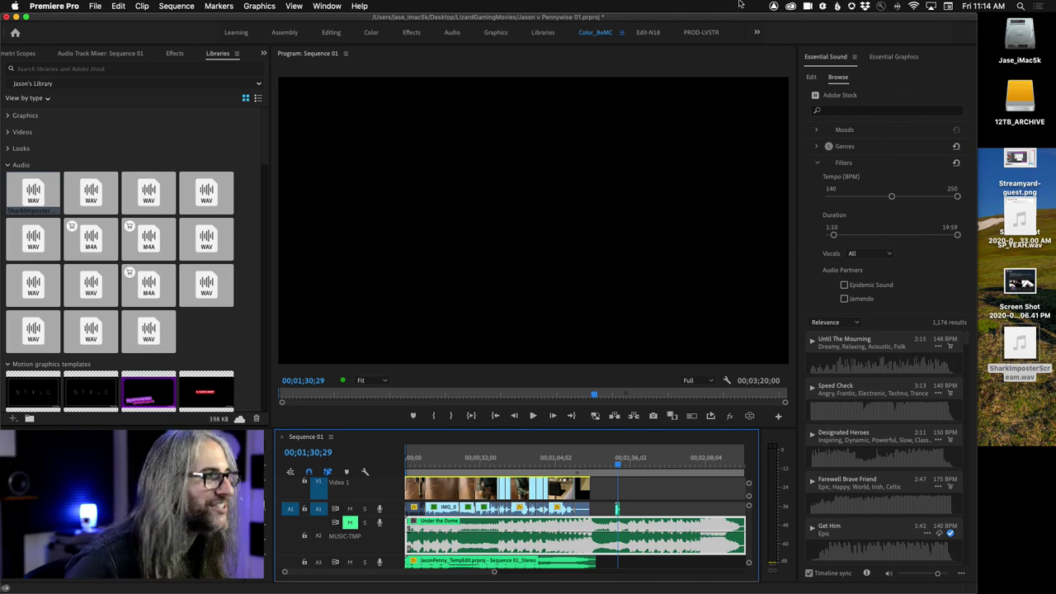
drag(604, 456, 448, 466)
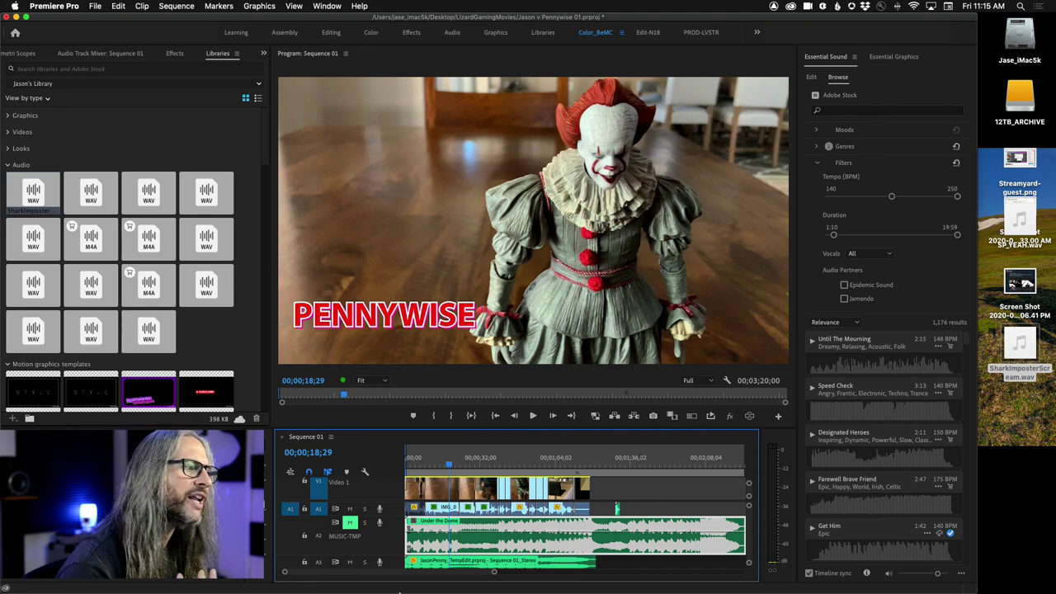
mouse_move(399, 590)
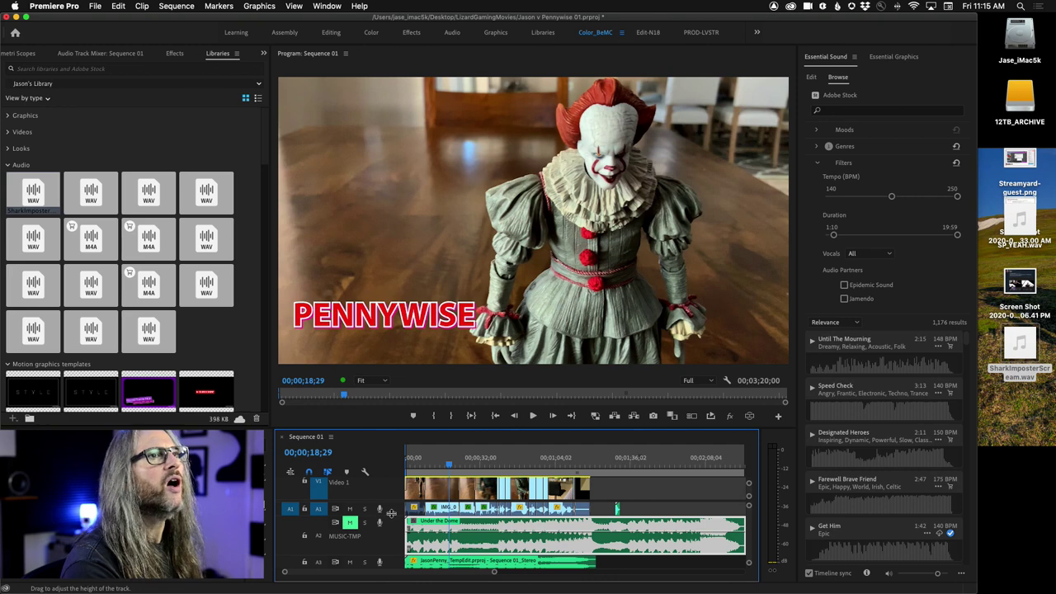
click(900, 58)
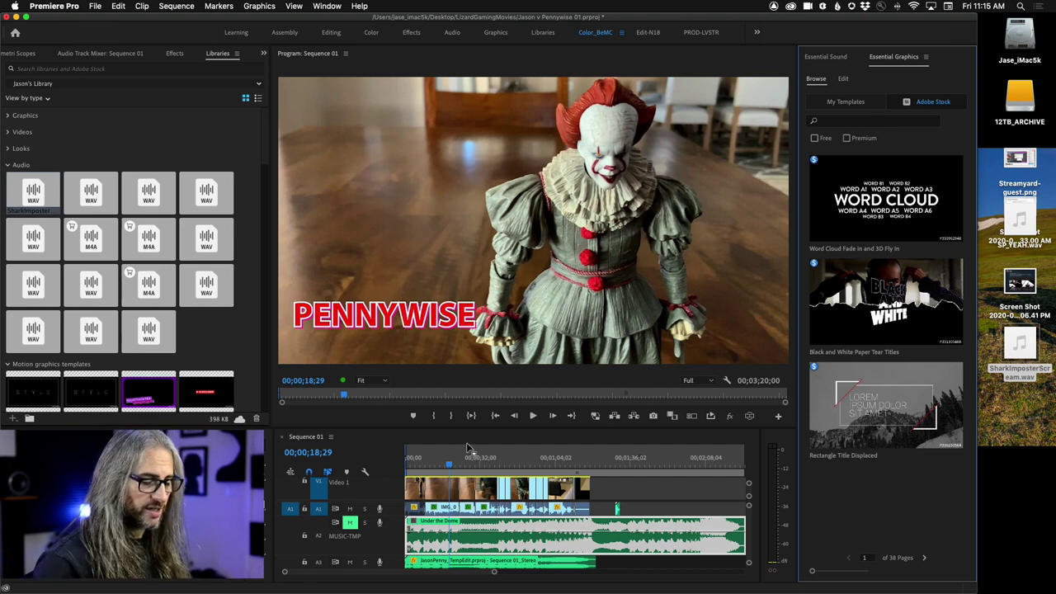
Mute audio tracks A1 and A3 and scrub back to the Jason Voorhees title
click(349, 508)
drag(448, 466, 567, 454)
click(349, 561)
click(418, 465)
scroll(568, 449, down, 1)
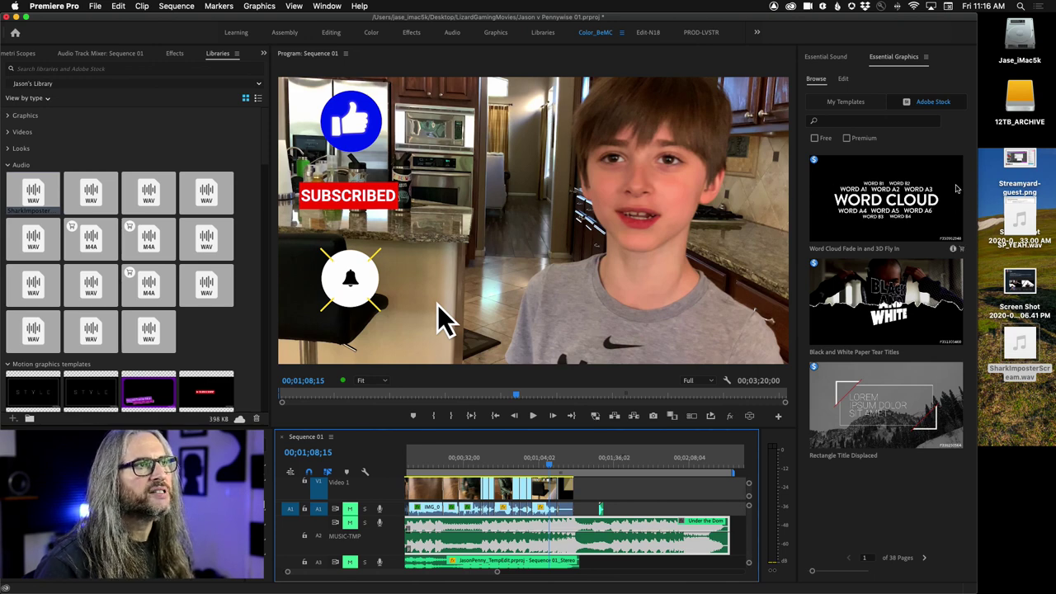
Show the Info page of the Word Cloud Fade in and 3D Fly In template
click(898, 138)
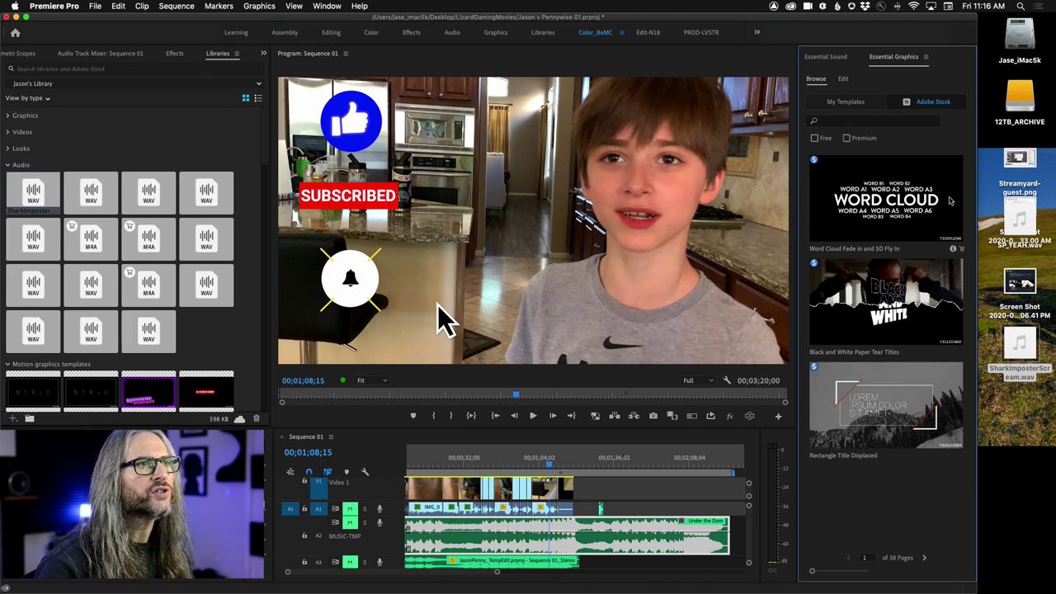
click(953, 248)
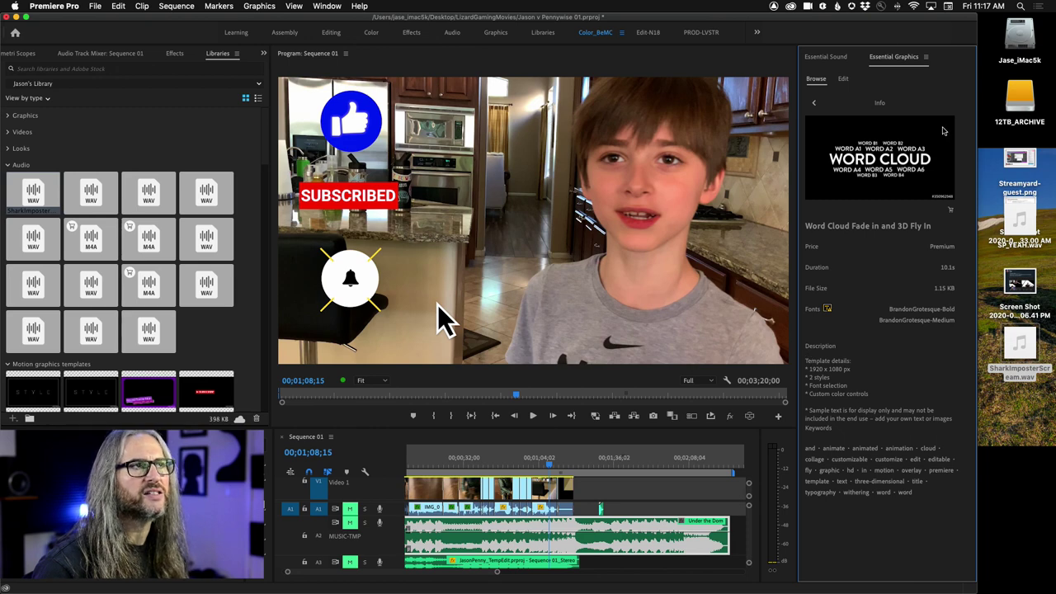
Open Black and White Paper Tear Titles' Info and scroll to its fonts and description
click(815, 105)
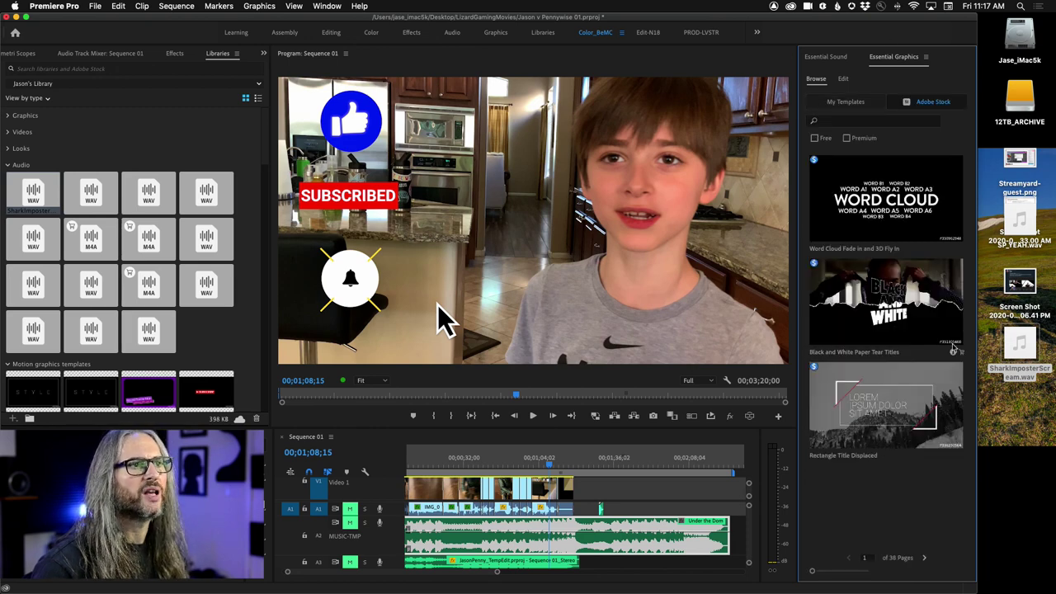
click(953, 356)
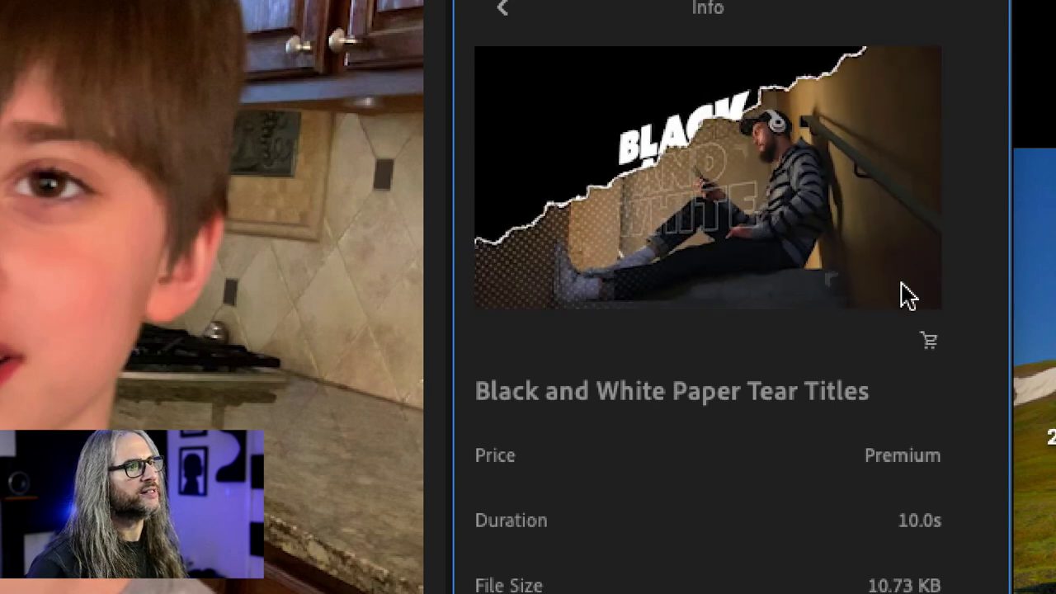
scroll(834, 534, down, 2)
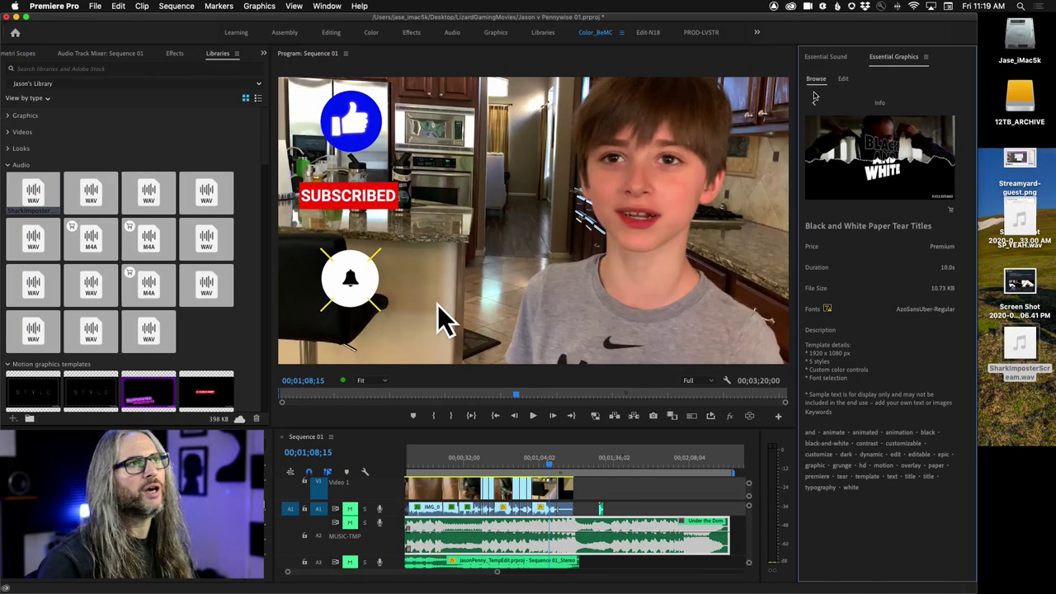
Move the playhead to about 35 seconds, filter to free templates, and shrink the thumbnails
click(813, 98)
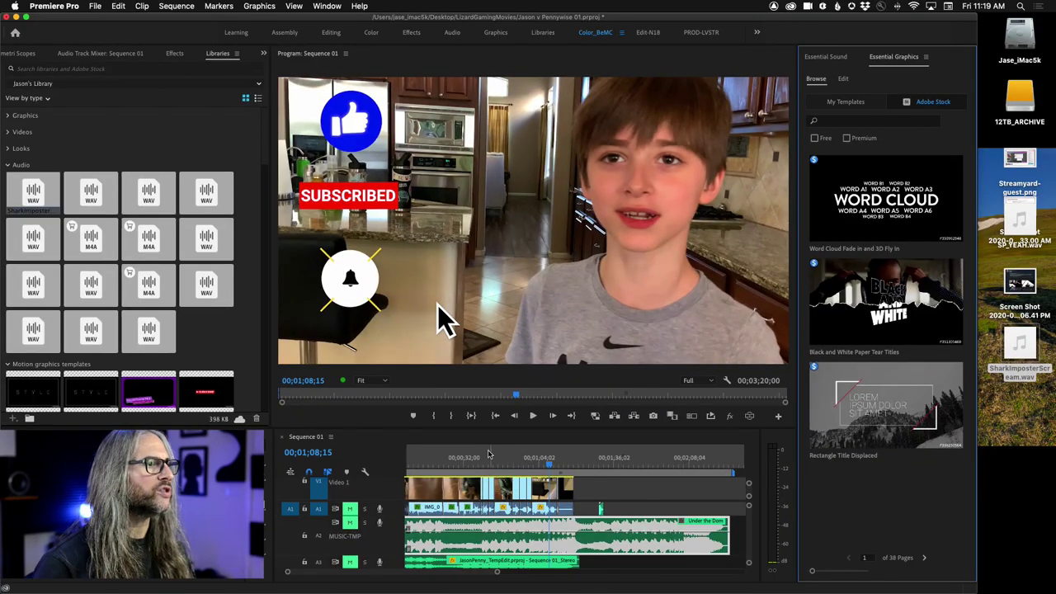
click(474, 457)
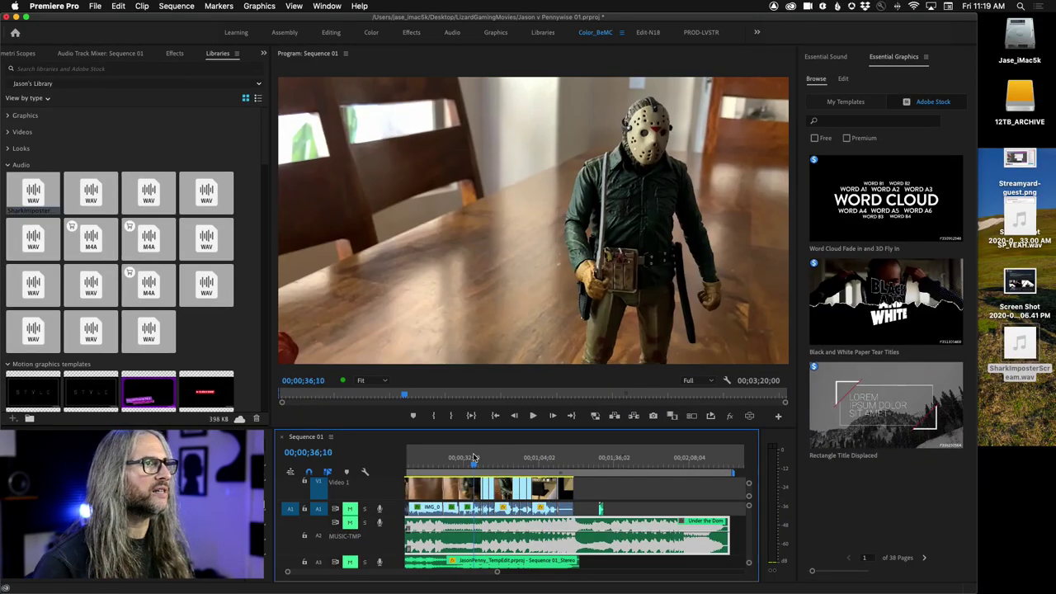
drag(474, 457, 471, 457)
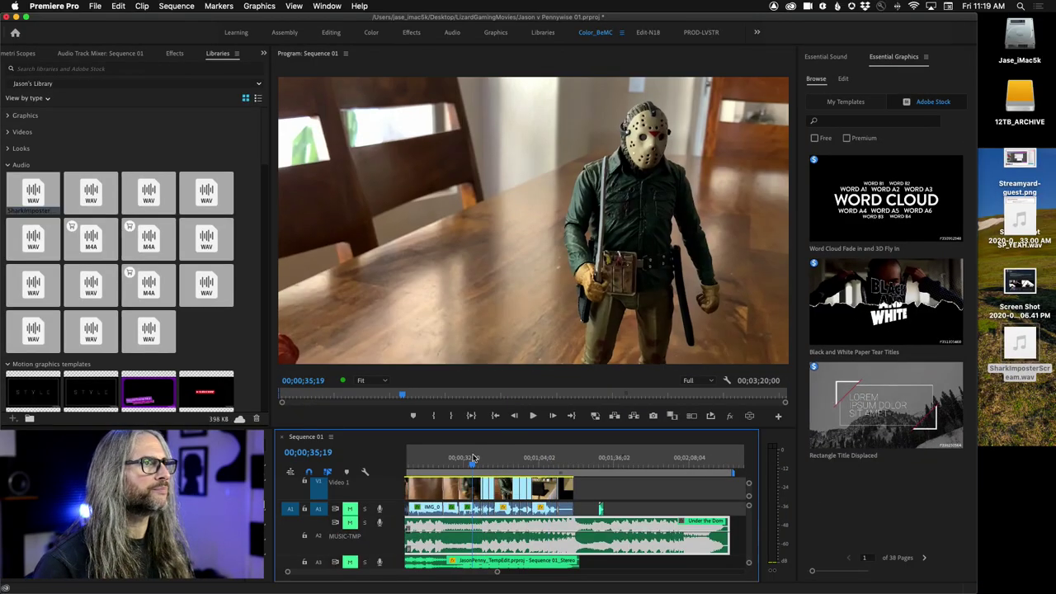
click(814, 139)
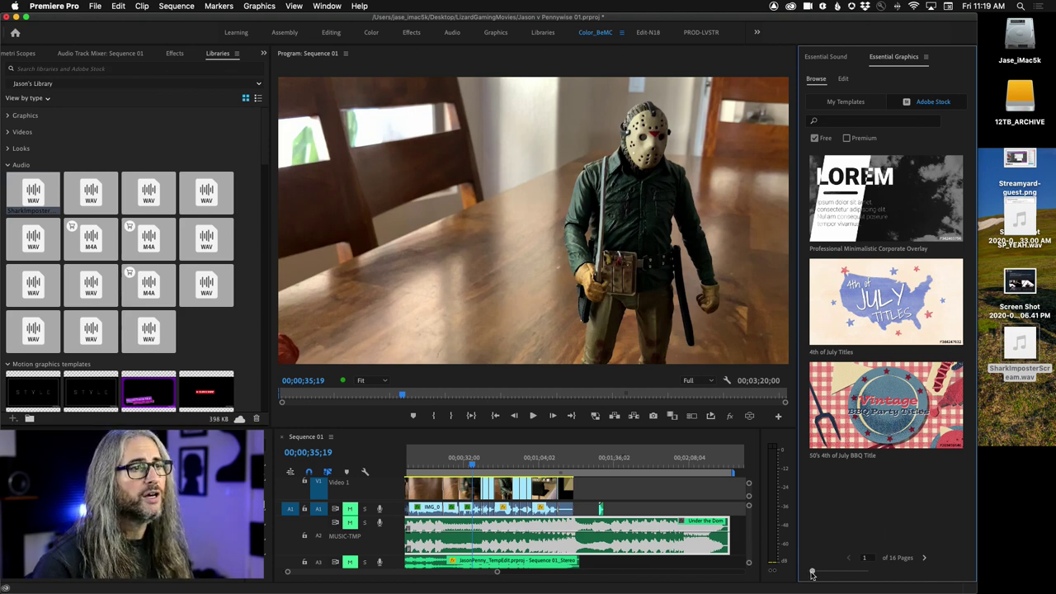
mouse_move(812, 572)
mouse_down()
mouse_move(866, 570)
mouse_move(807, 571)
mouse_up()
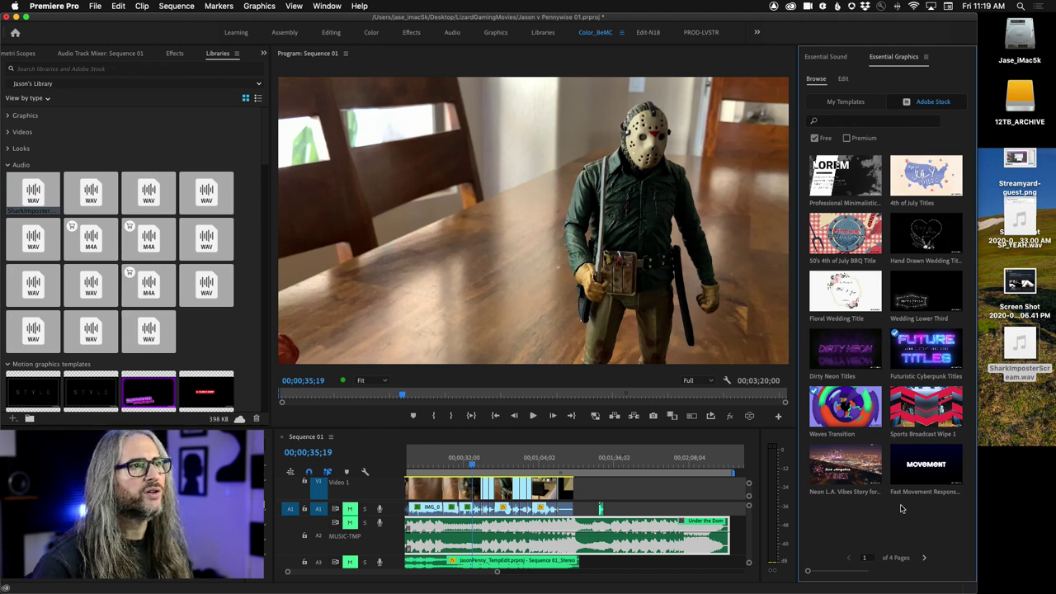
Open the Info page for the free 50's 4th of July BBQ Title template (12.0 s, 8.12 KB)
click(873, 259)
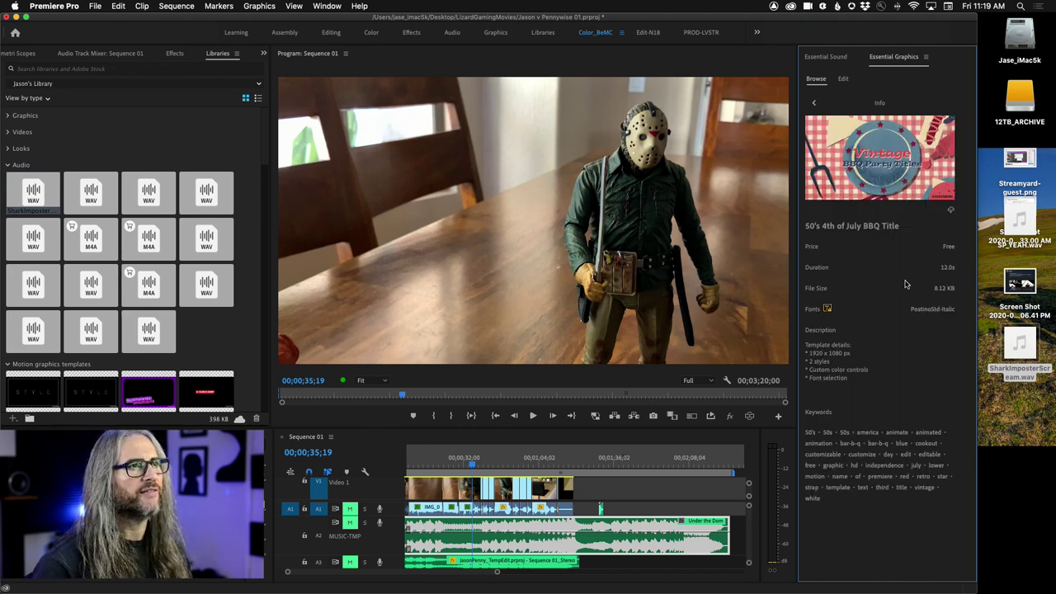
mouse_move(947, 157)
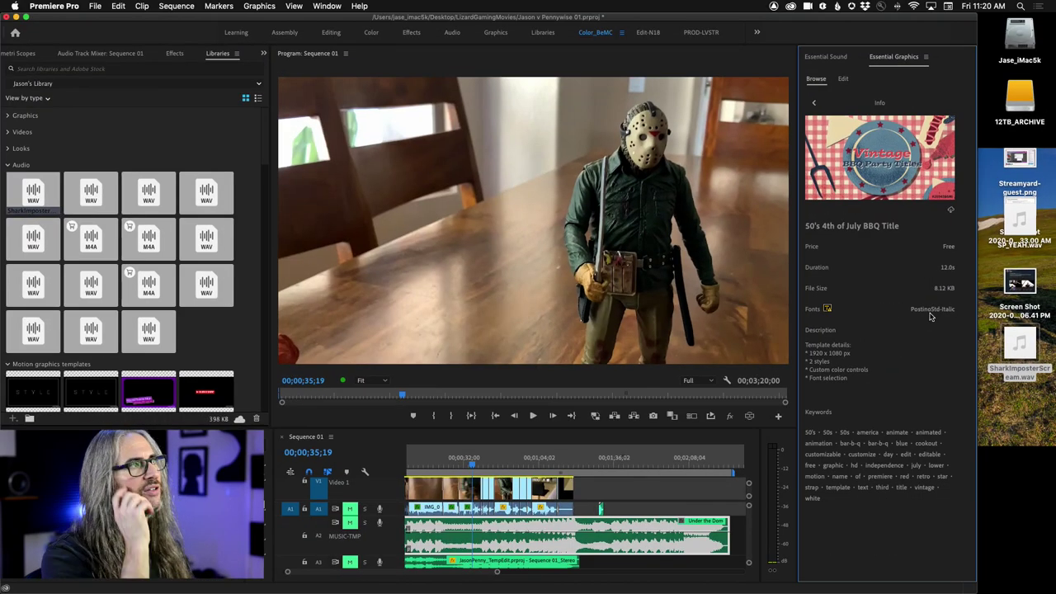
Save the project under the new name 'Jason v Pennywise 01a'
click(96, 6)
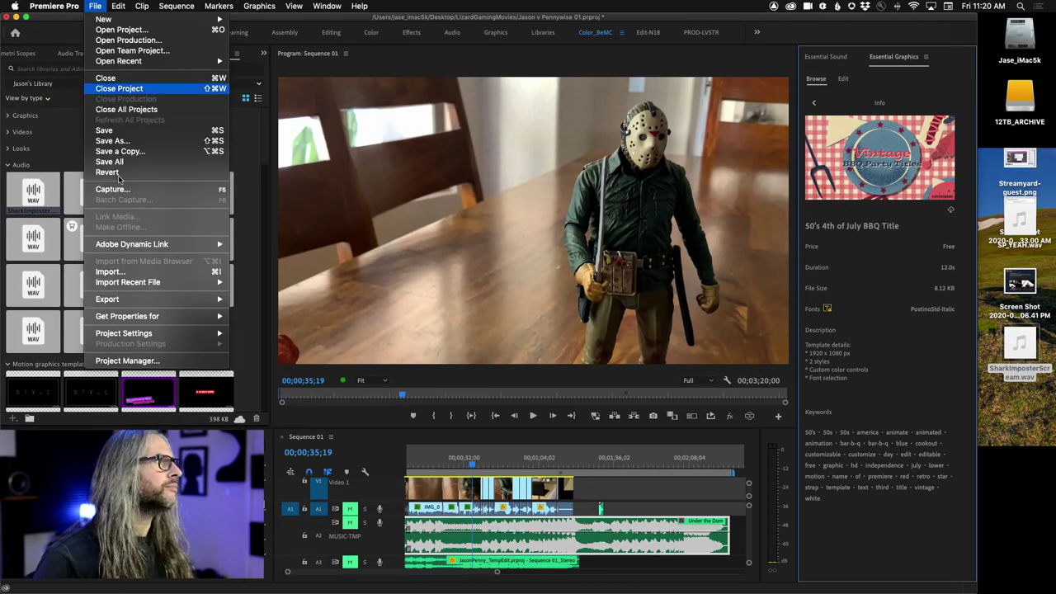
click(130, 141)
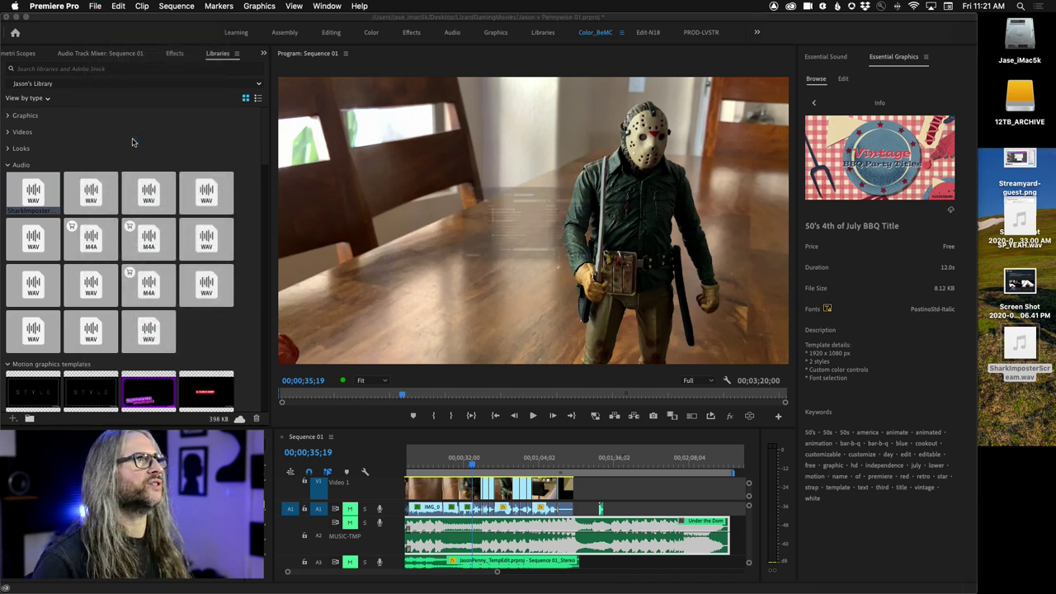
key(Right)
key(Return)
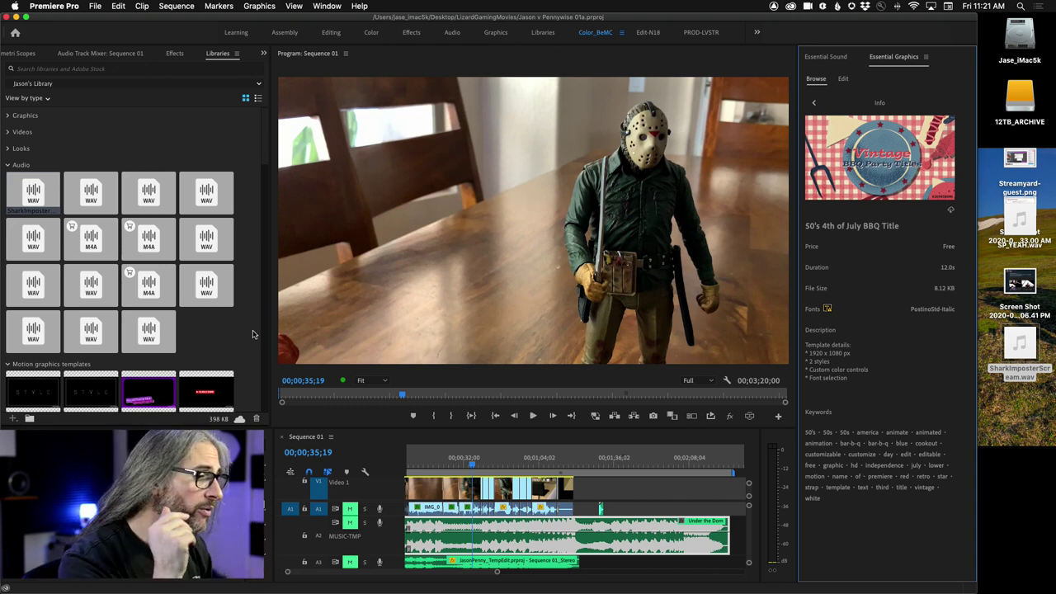
mouse_move(594, 584)
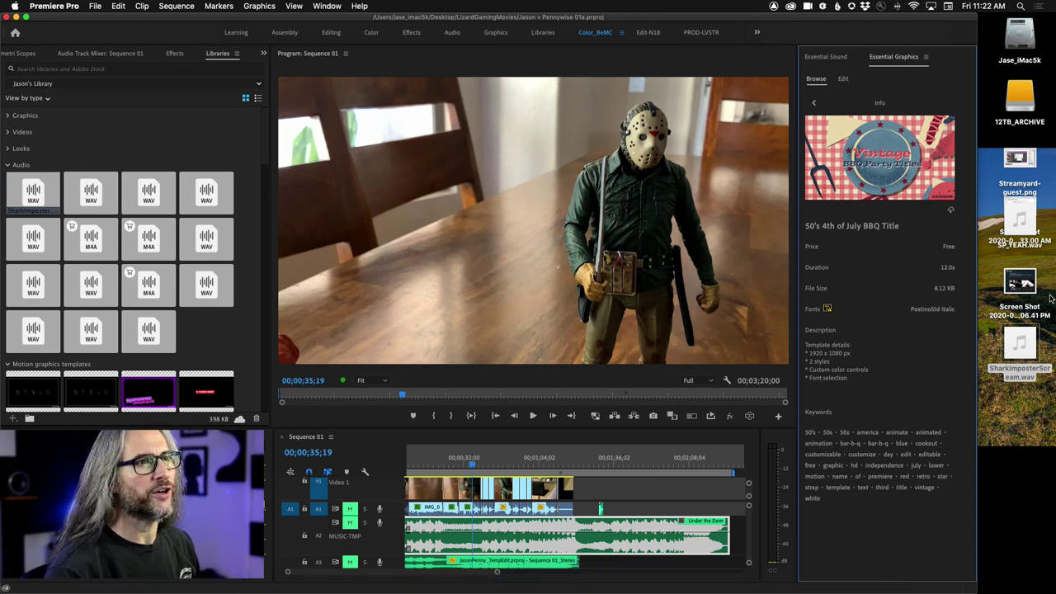
Stretch the Premiere window across the screen and go back to the Adobe Stock template list
drag(976, 265, 1055, 266)
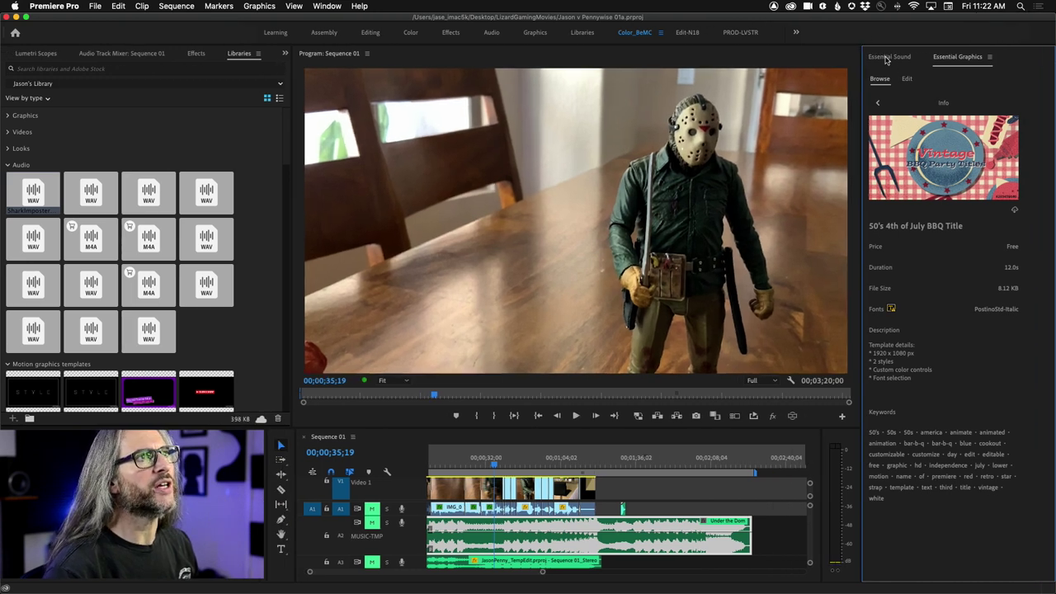
click(878, 103)
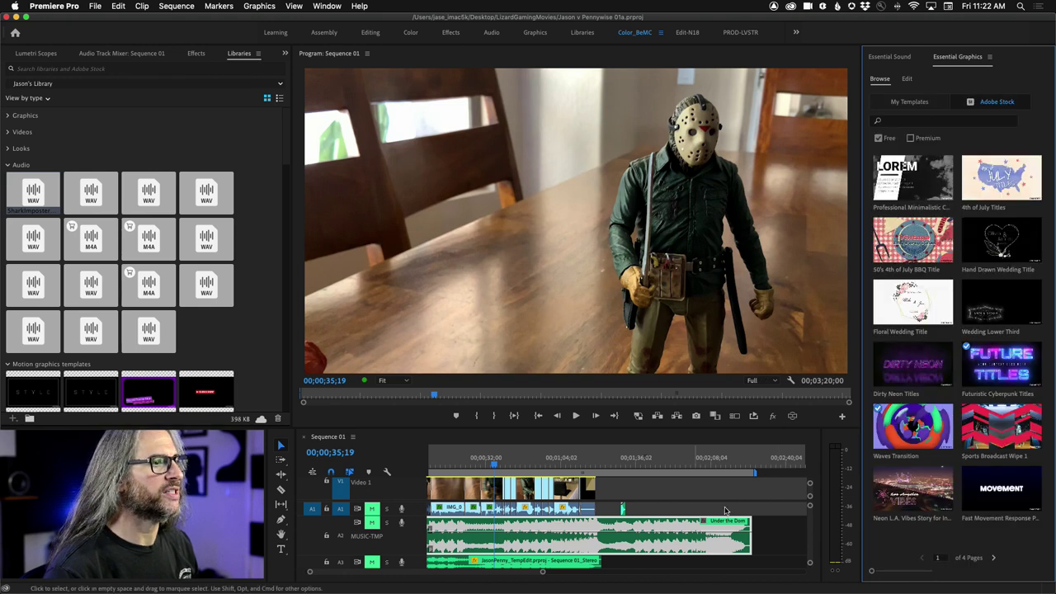
scroll(808, 493, up, 2)
scroll(808, 492, up, 3)
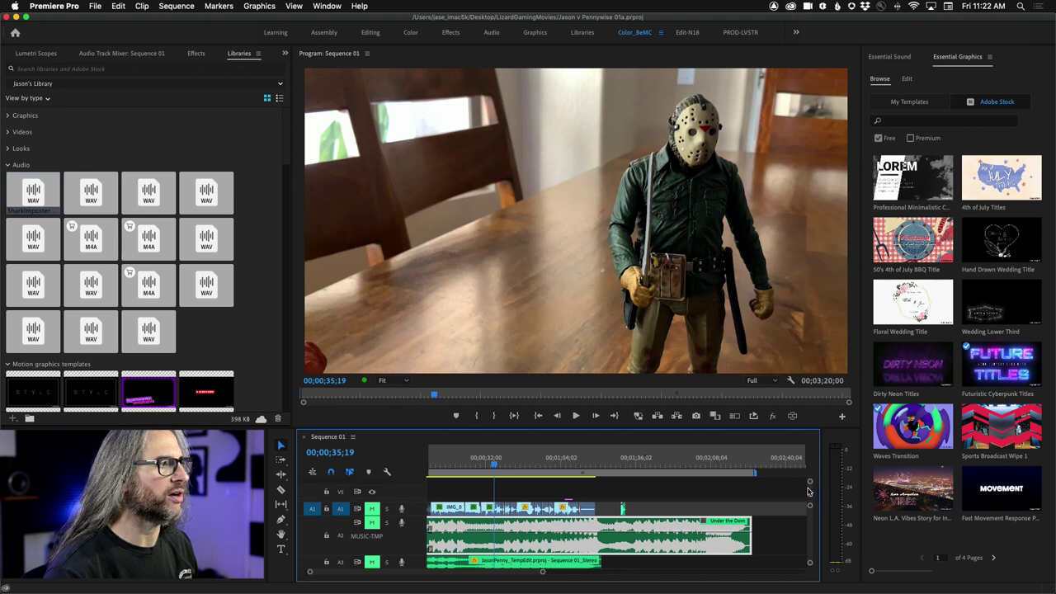
Drop the BBQ title template onto the empty top track near the start, playhead around 26 seconds
mouse_move(918, 245)
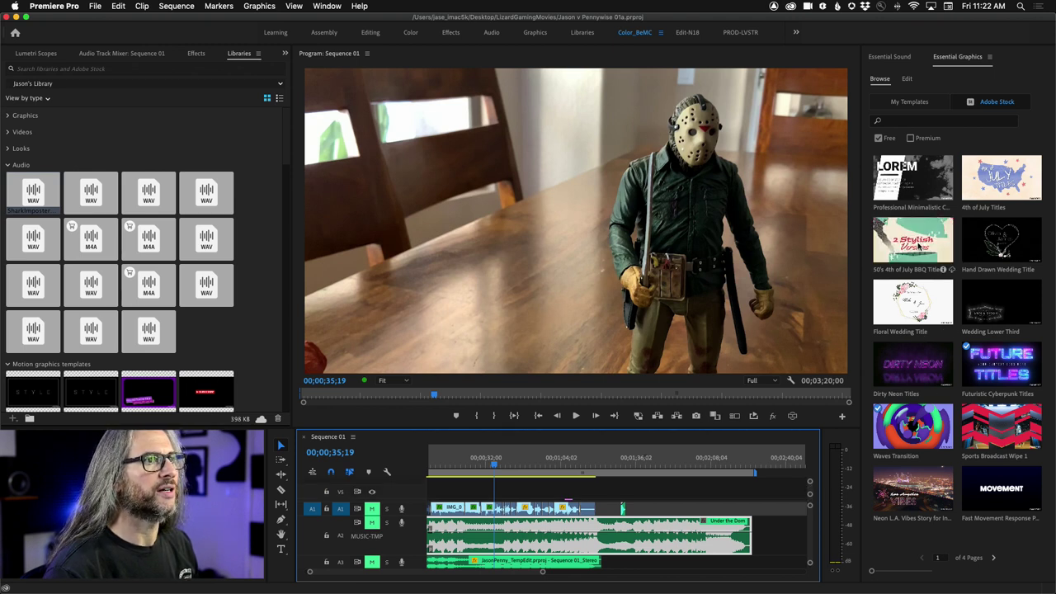
drag(918, 244, 456, 492)
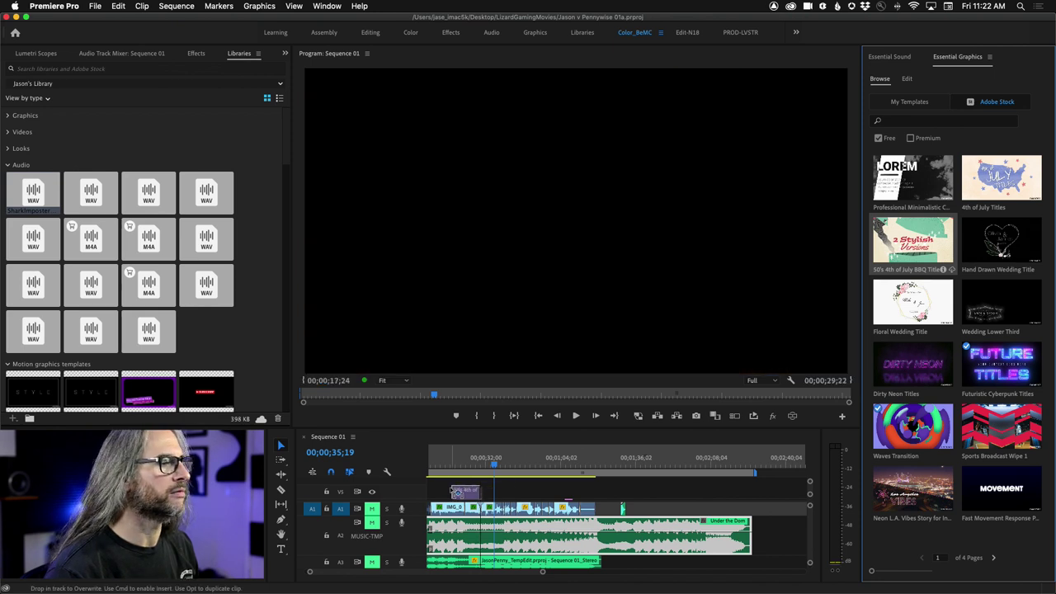
drag(456, 492, 450, 491)
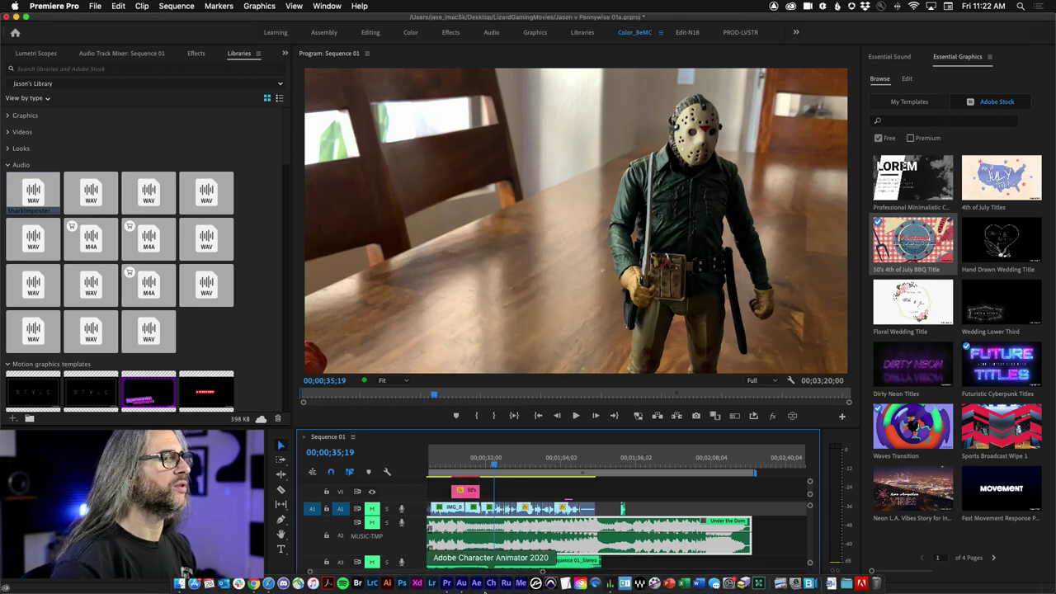
click(495, 444)
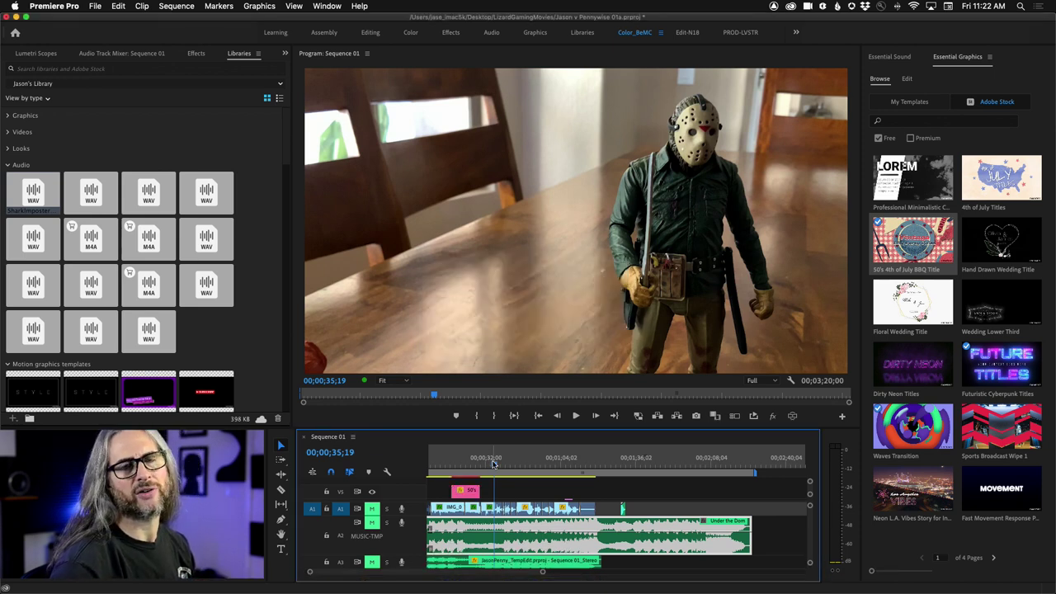
drag(493, 464, 467, 460)
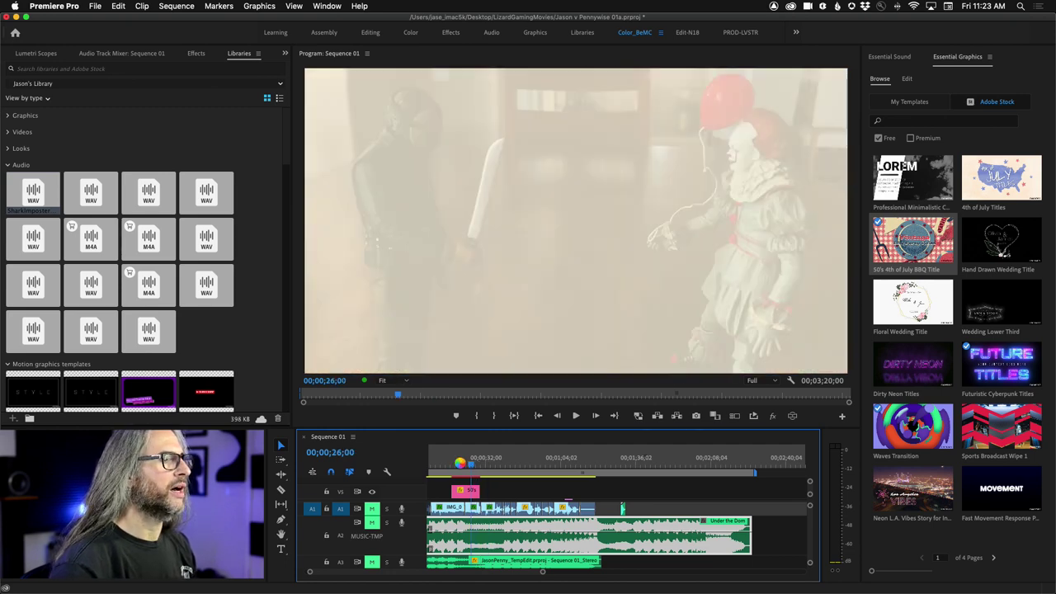
Select the BBQ title clip and expand, then collapse, its Global Controls, Text and Style Controls
click(467, 492)
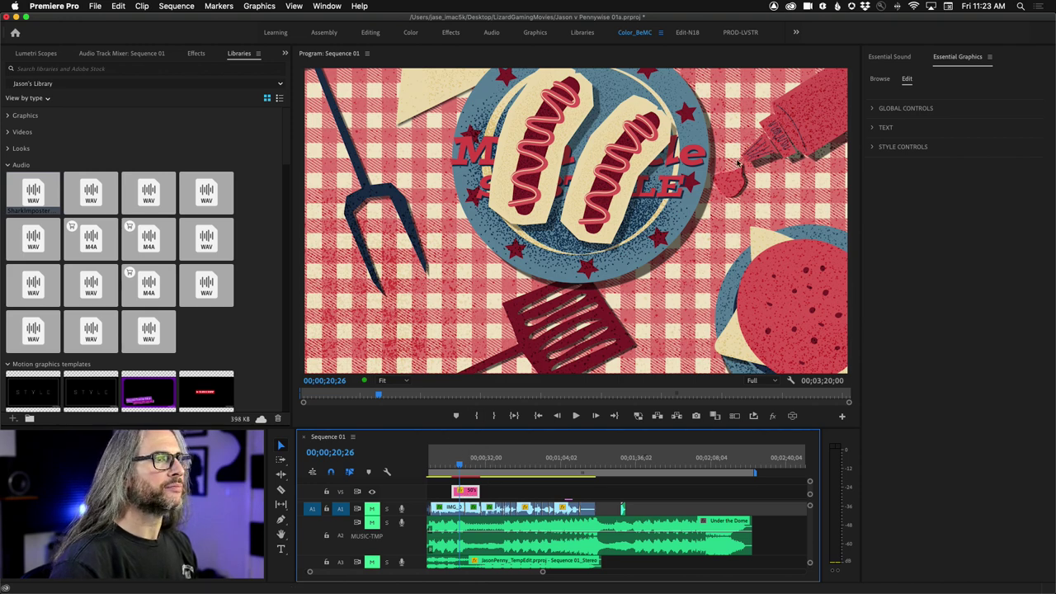
click(872, 111)
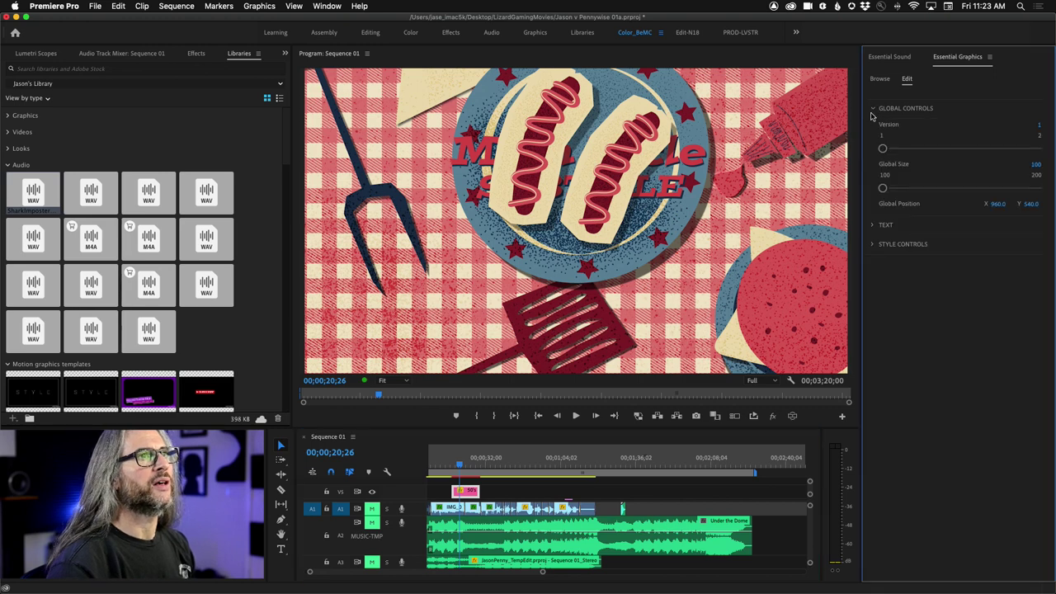
click(872, 225)
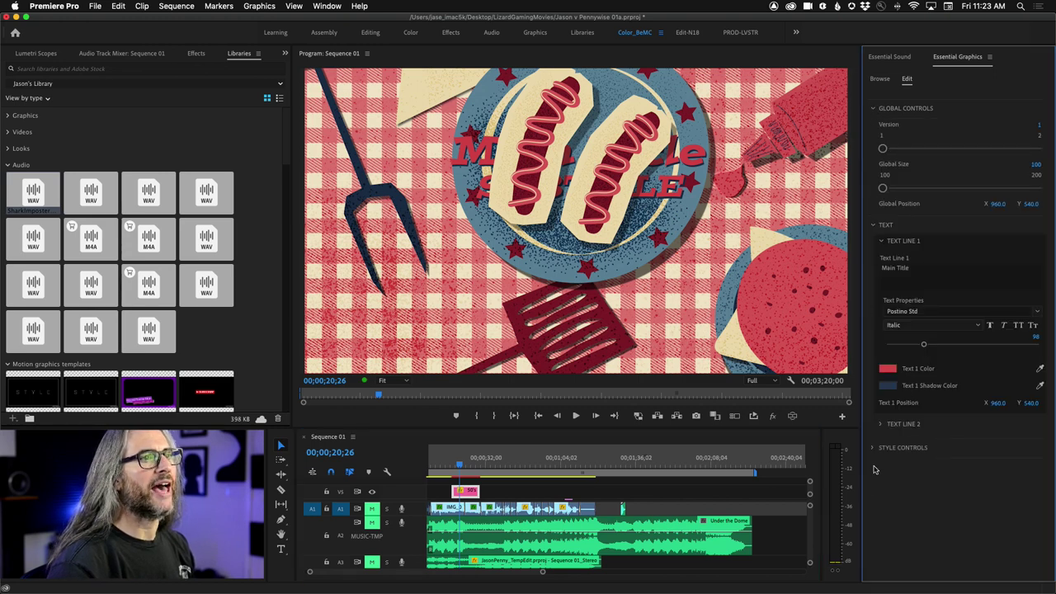
click(872, 447)
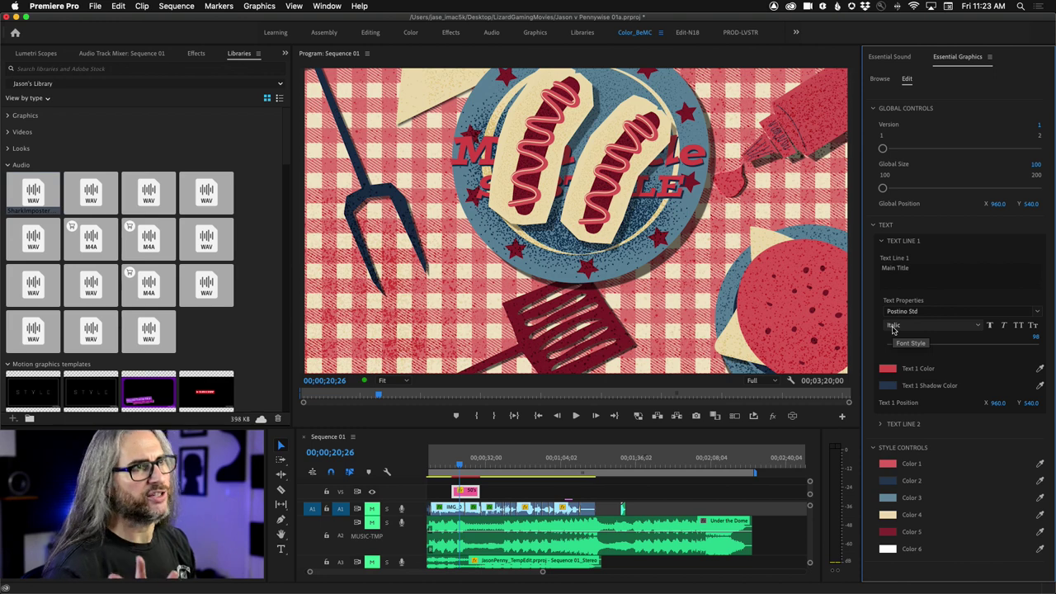
click(873, 110)
click(873, 127)
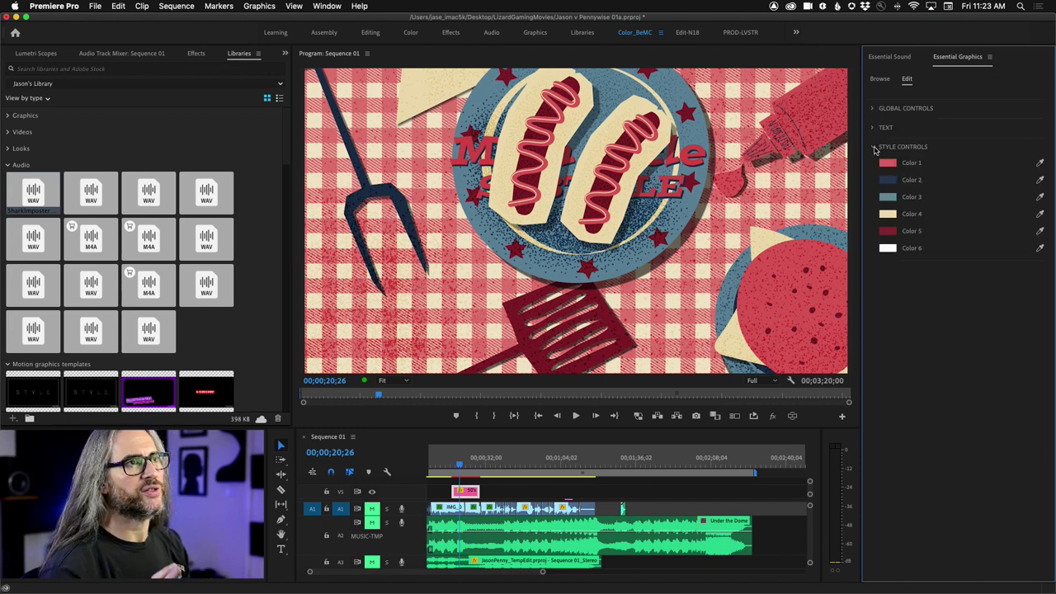
click(873, 147)
mouse_move(480, 589)
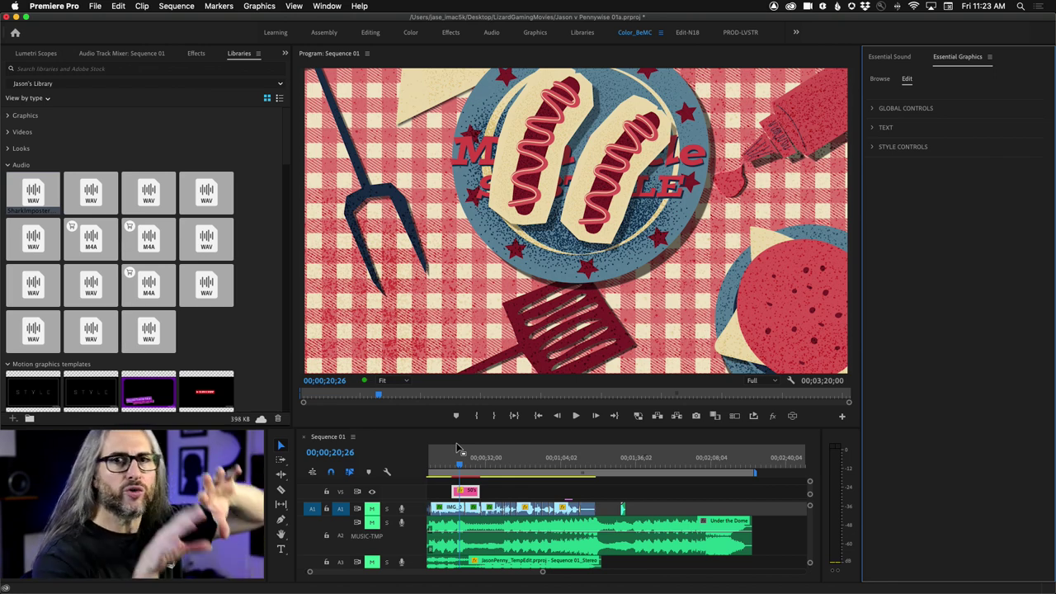
Set the title's Version slider to 2 and scrub through its animation
click(872, 109)
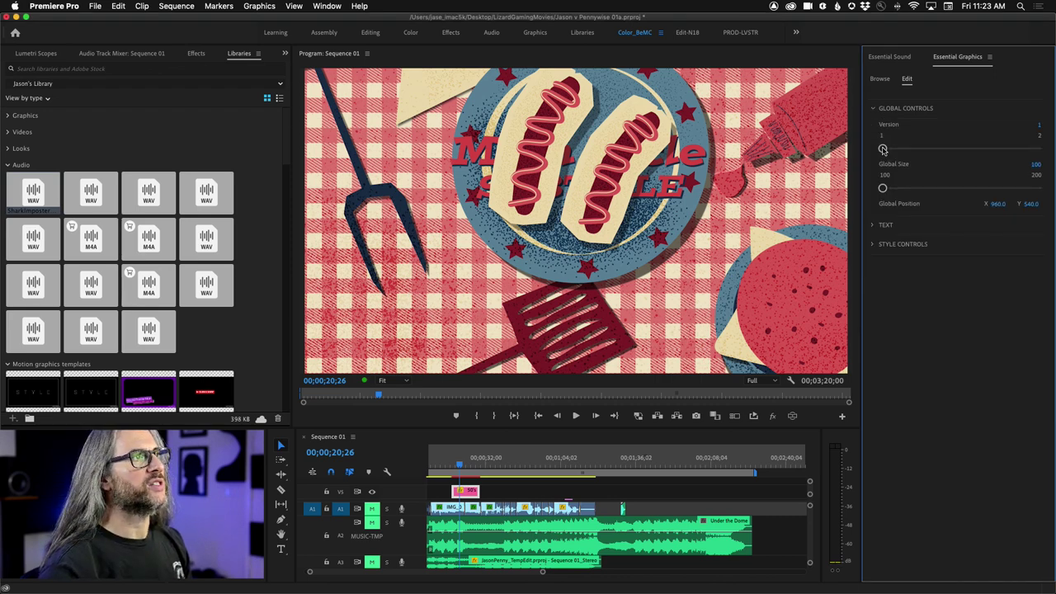
drag(883, 150, 1016, 148)
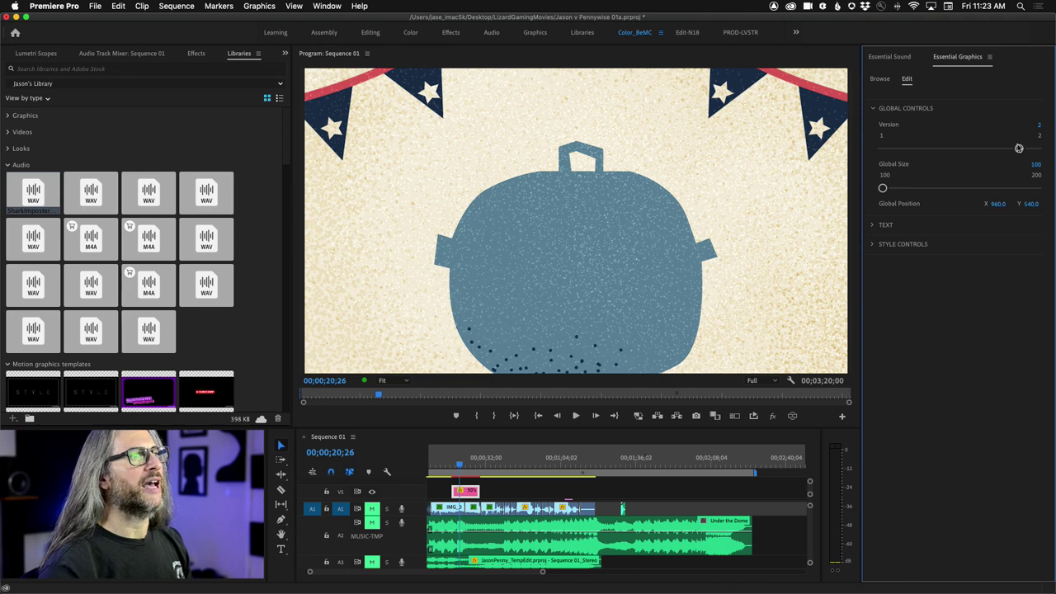
drag(1019, 148, 1053, 139)
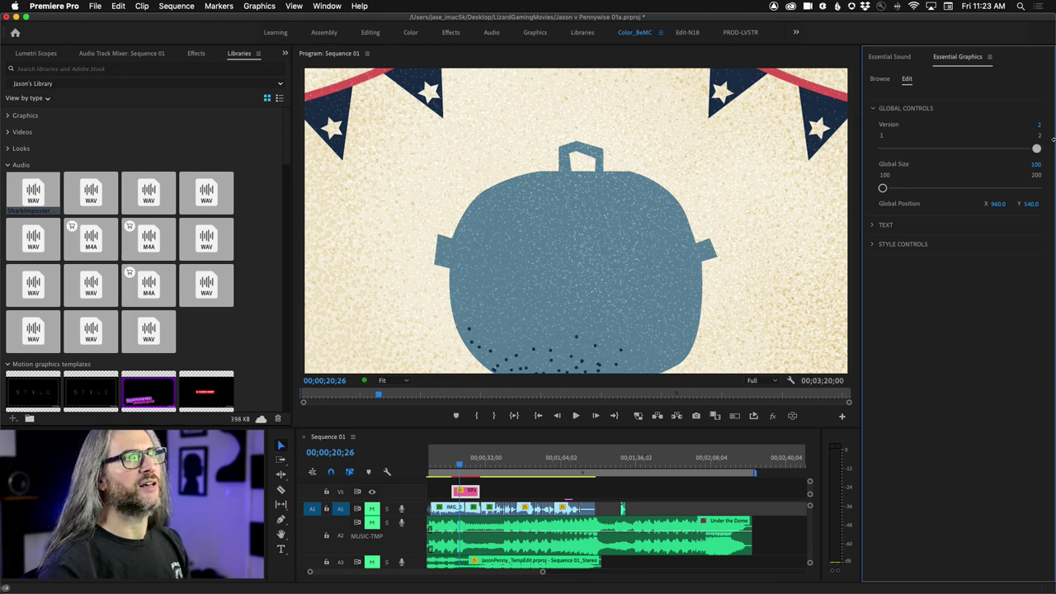
drag(459, 467, 471, 458)
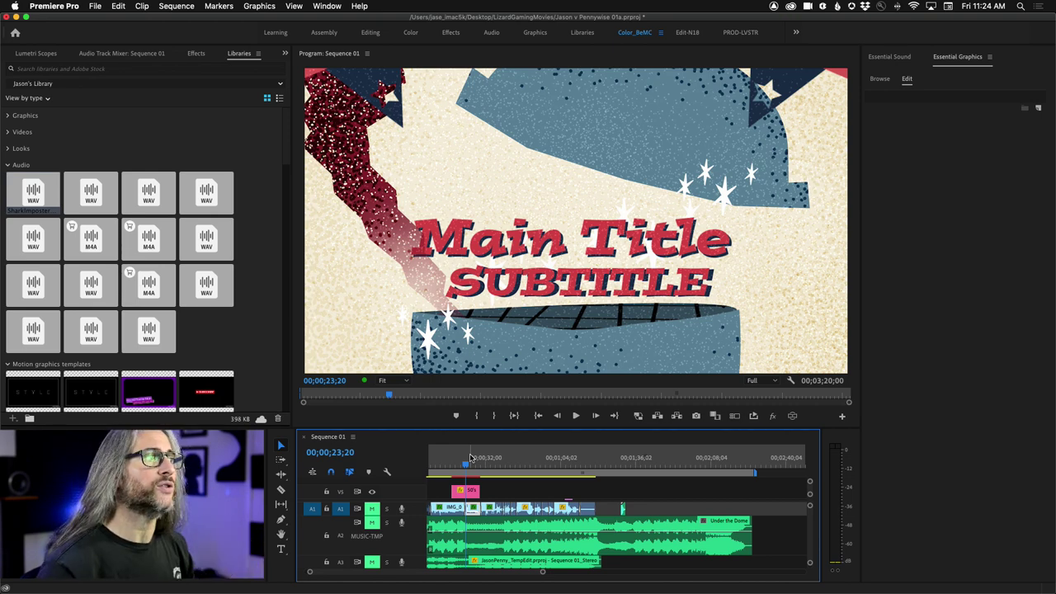
mouse_move(464, 466)
mouse_down()
mouse_move(453, 464)
mouse_move(468, 465)
mouse_up()
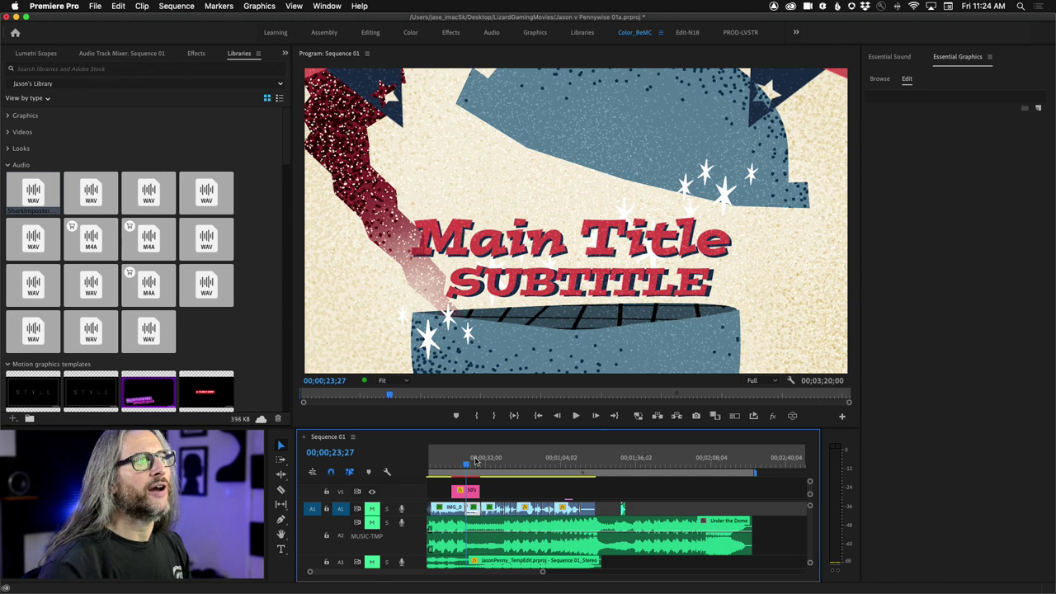
Try enlarging the title with Global Size, then undo it back to 100
click(472, 490)
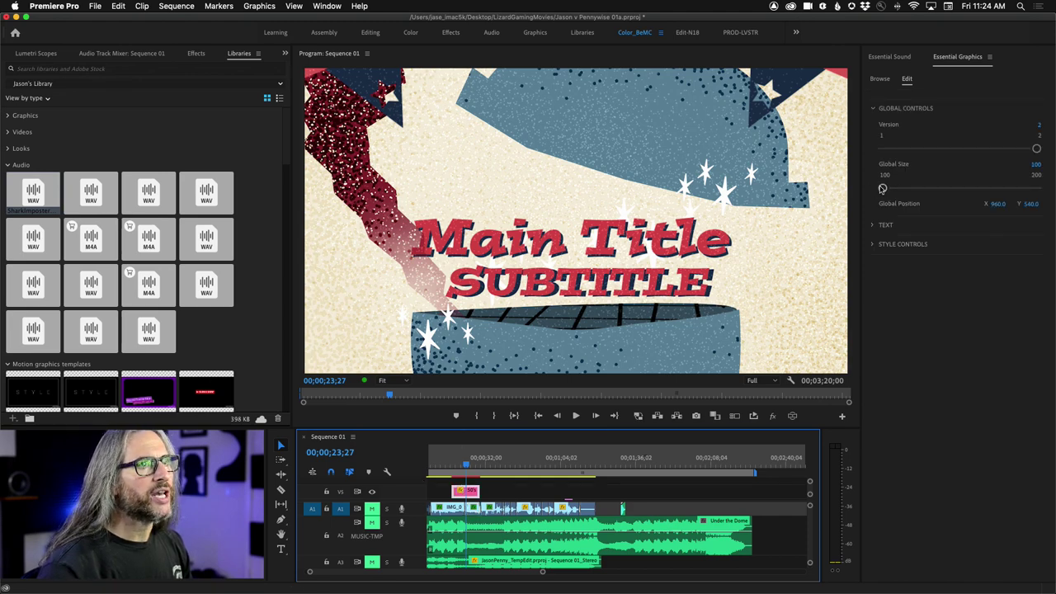
drag(882, 189, 997, 189)
key(super+z)
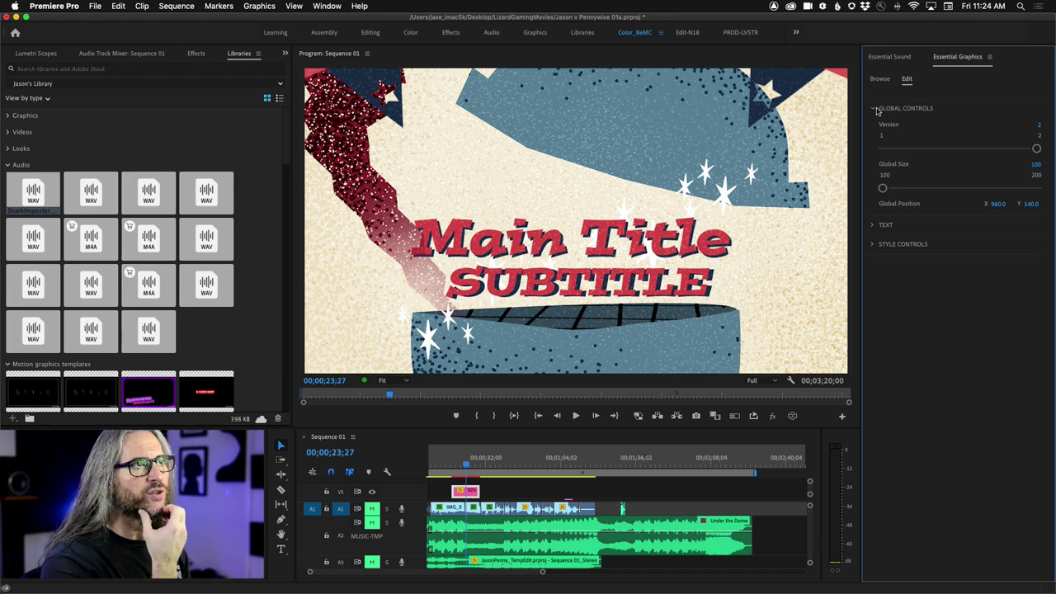
Return the title to version 1 and expand Text to show Text Line 1 'Main Title'
drag(1038, 148, 861, 151)
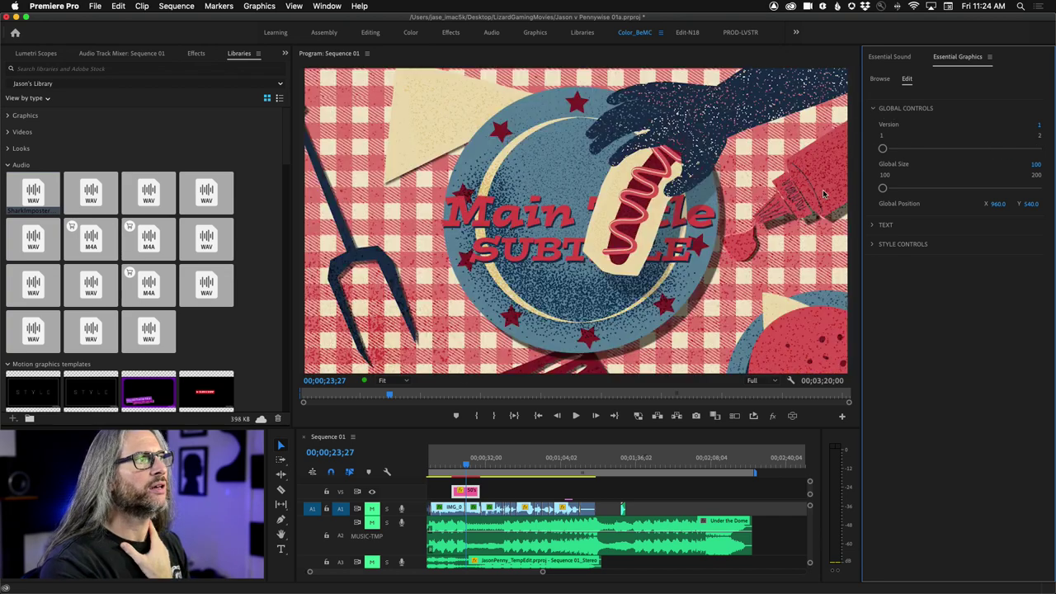
mouse_move(467, 467)
mouse_down()
mouse_move(449, 466)
mouse_move(472, 466)
mouse_up()
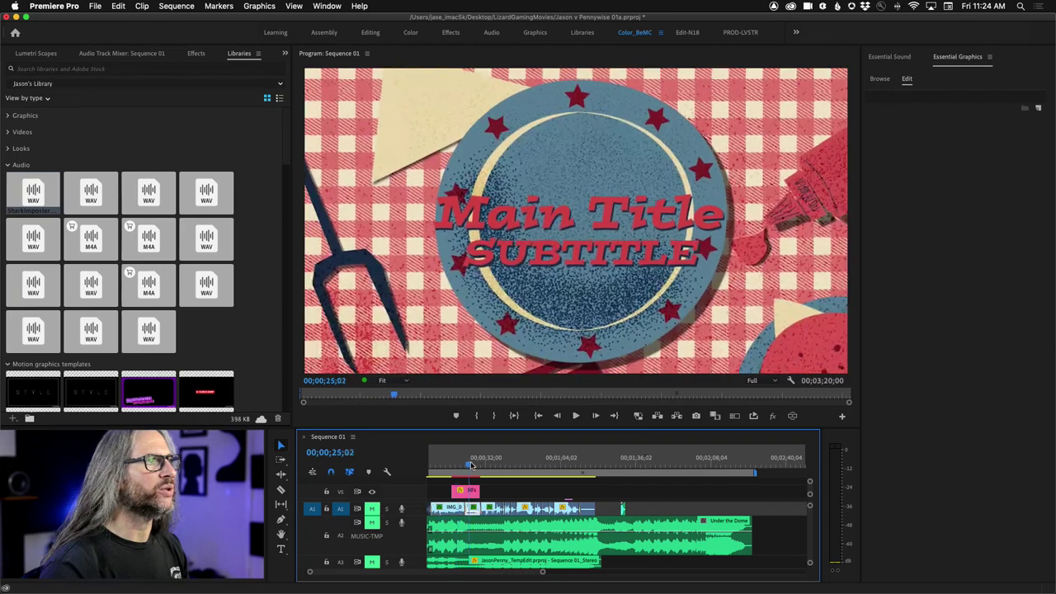
key(d)
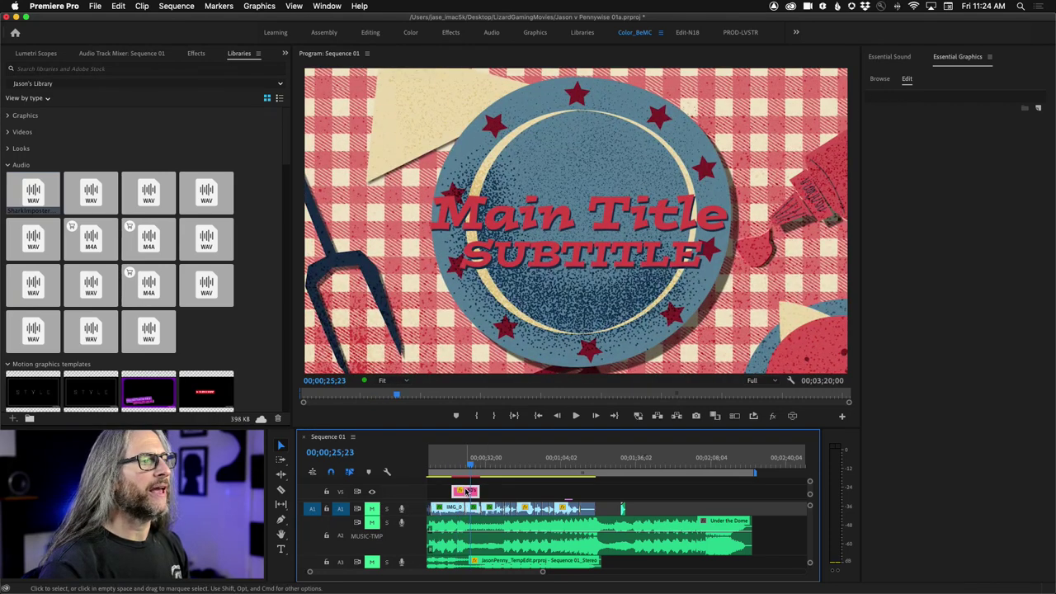
click(871, 225)
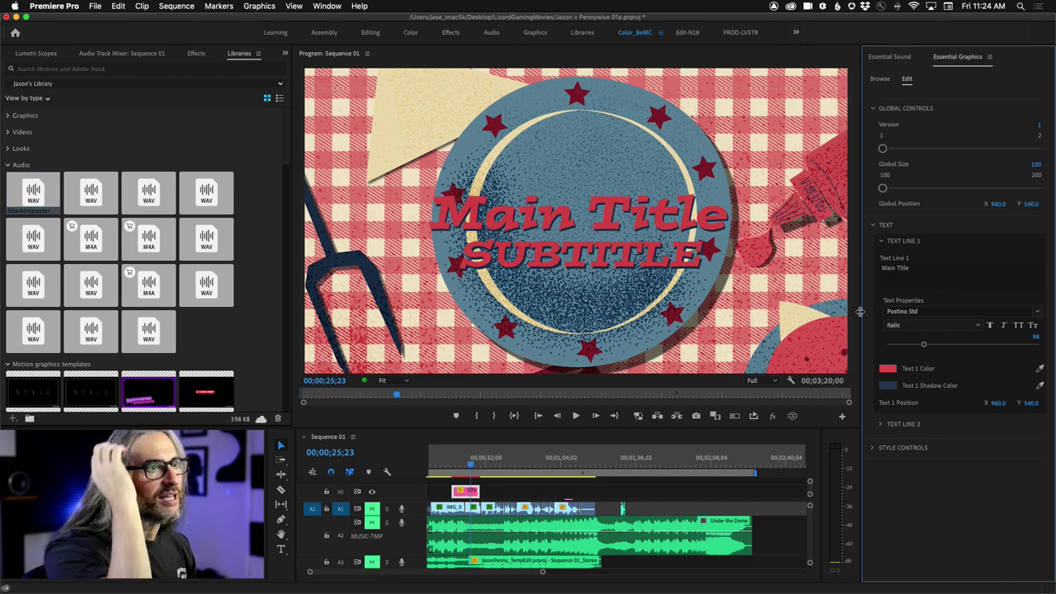
Replace 'Main Title' with 'Jason v. Pennywise', then expand Text Line 2 and Style Controls
click(929, 267)
key(BackSpace)
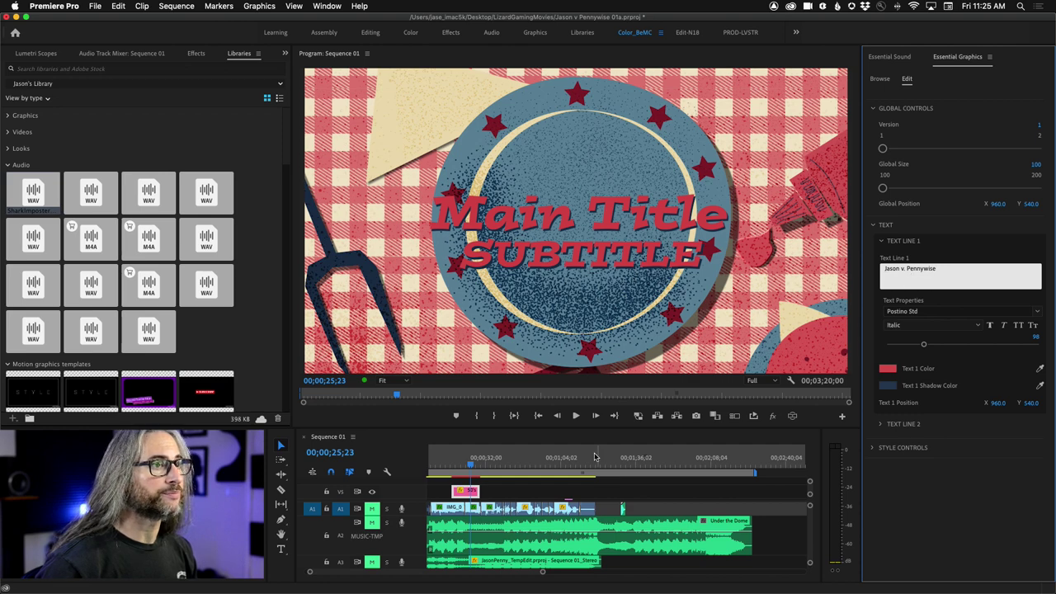
mouse_move(468, 465)
mouse_down()
mouse_move(458, 466)
mouse_move(472, 466)
mouse_up()
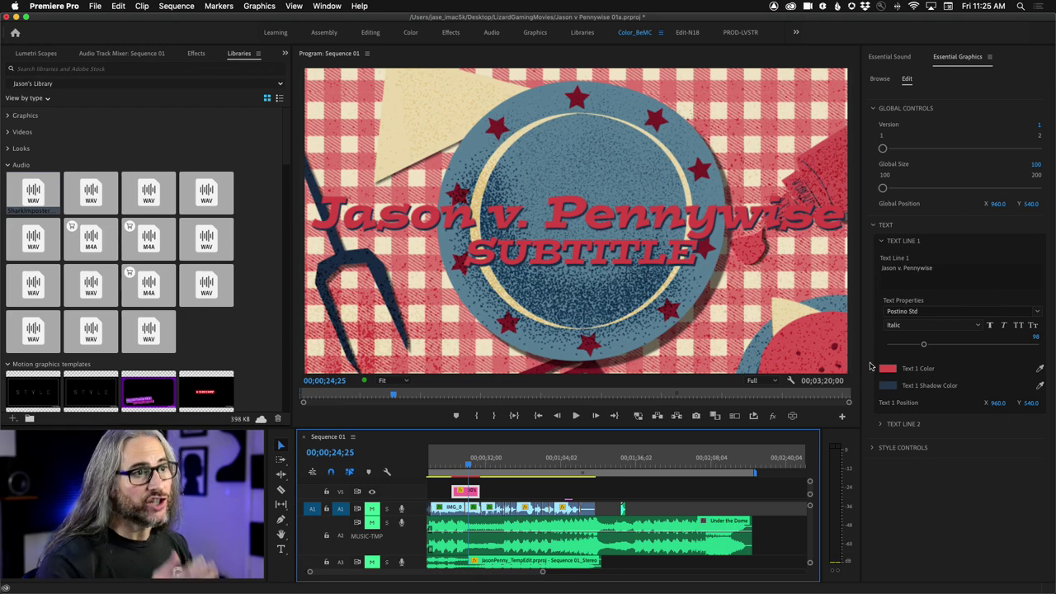
click(879, 424)
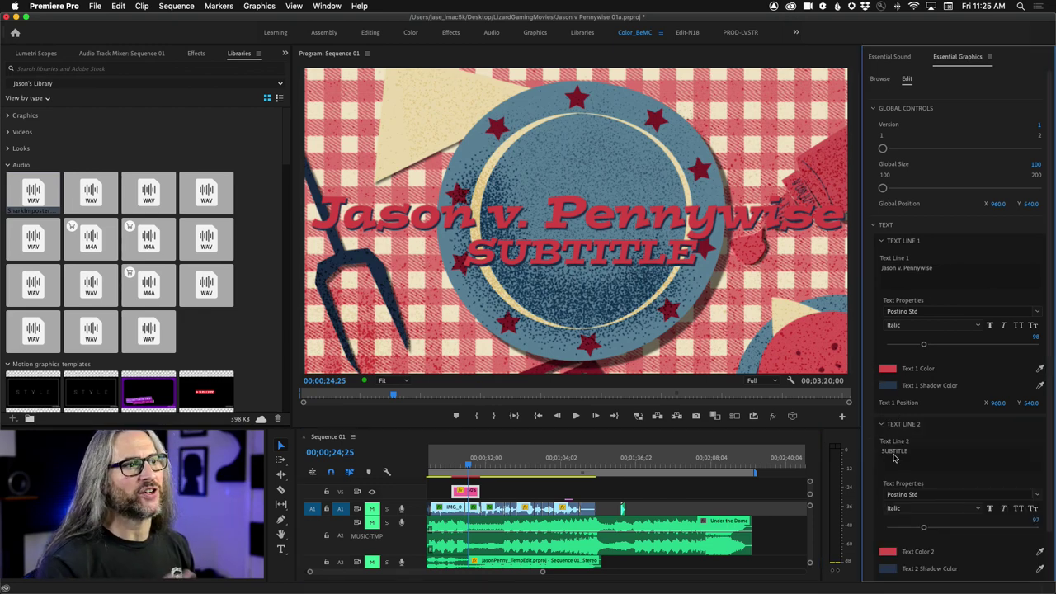
click(871, 225)
click(873, 244)
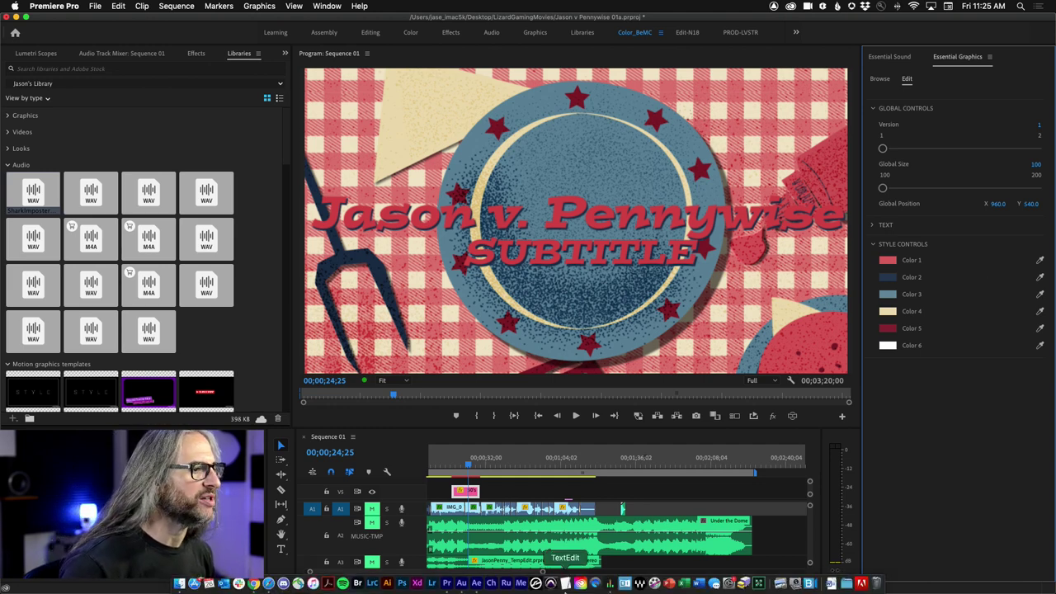
In After Effects, start a new project with a 1920×1080 composition named TEZT ANIM
click(476, 583)
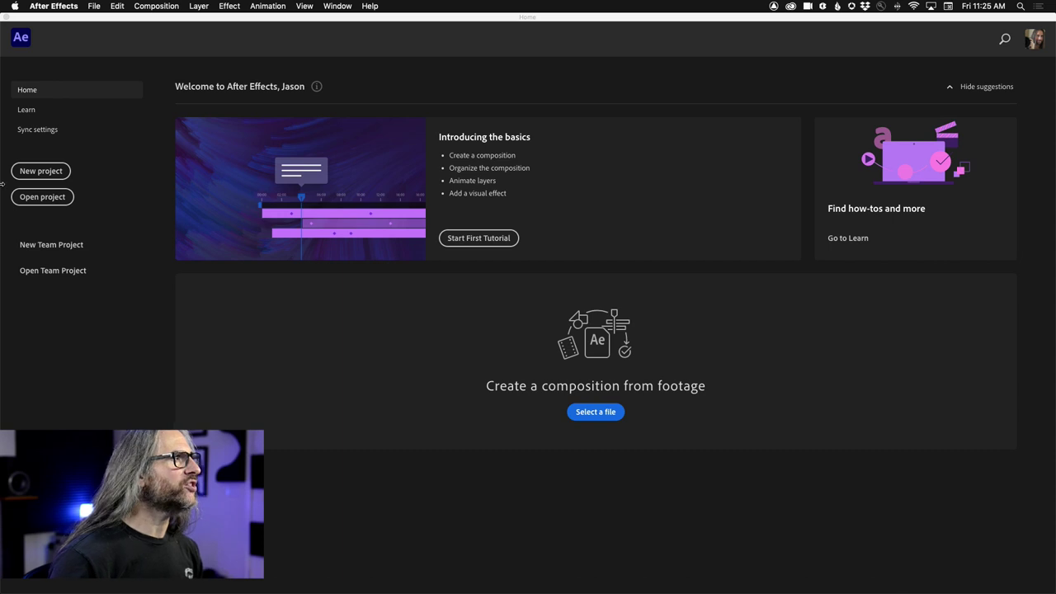
click(41, 171)
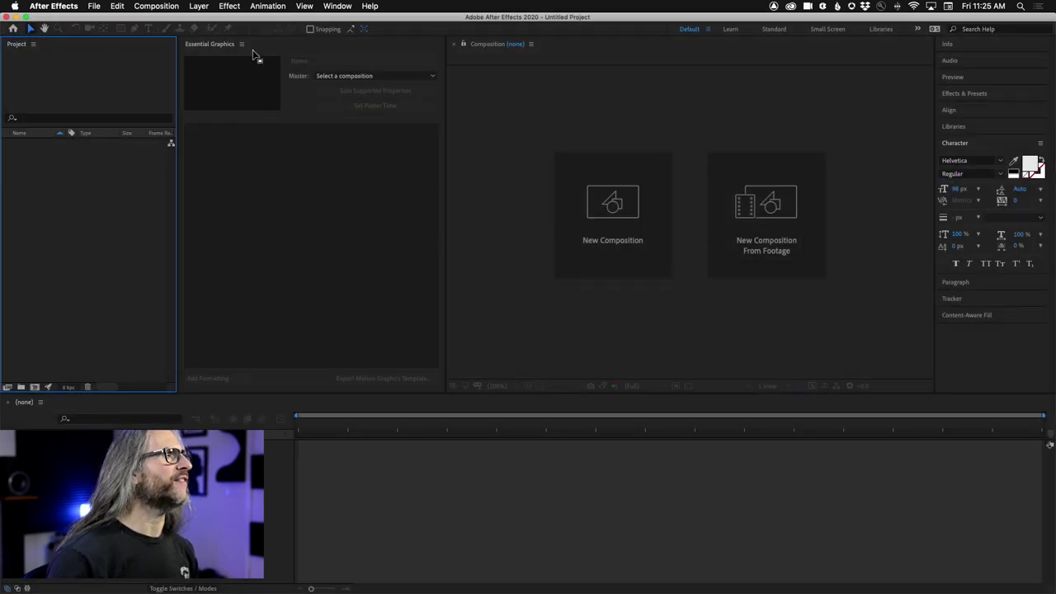
click(222, 60)
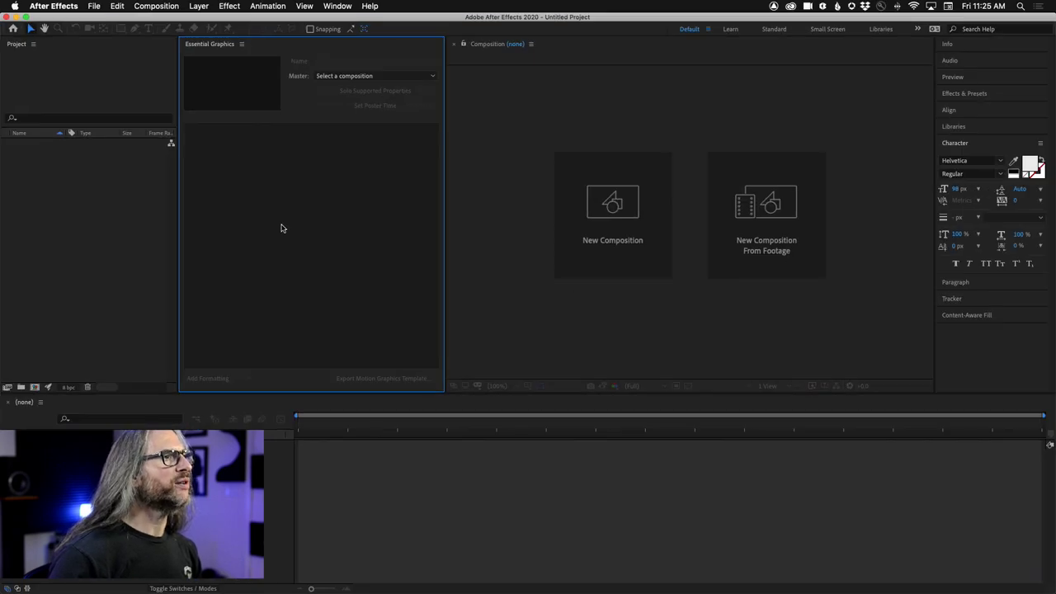
click(612, 206)
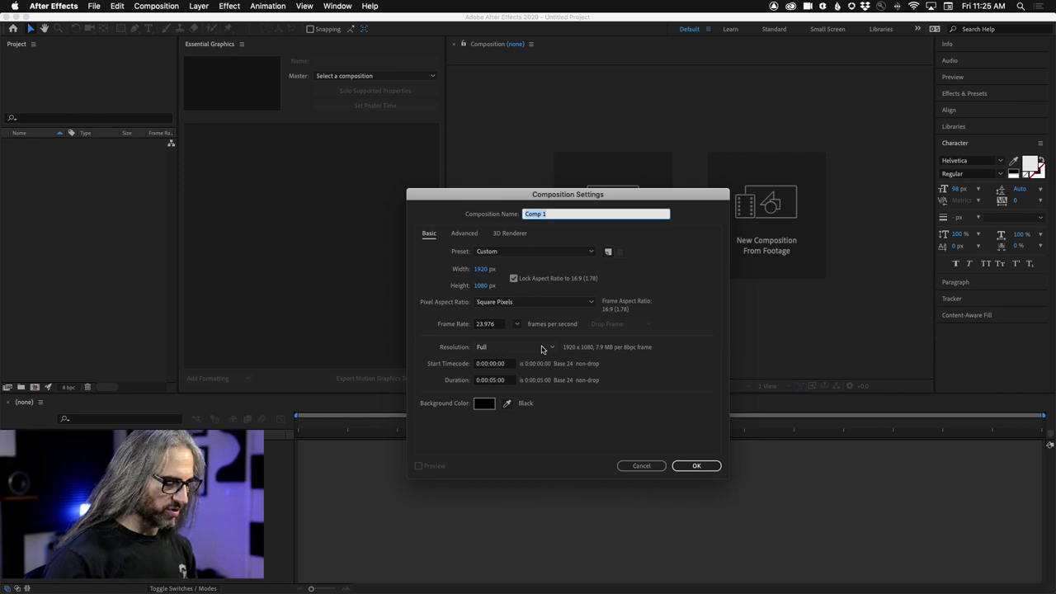
text(TEZXT)
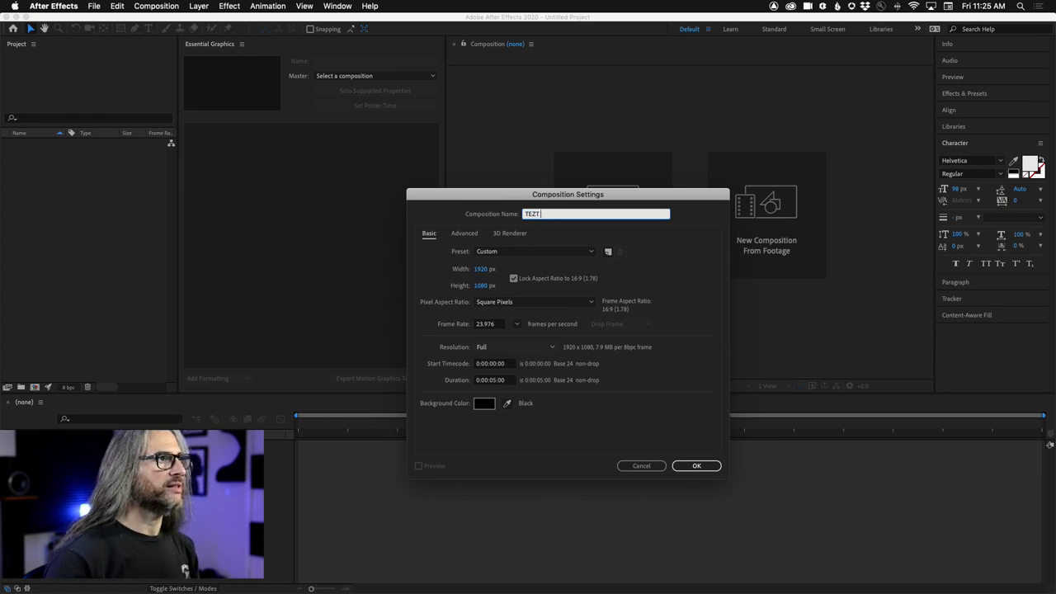
key(Return)
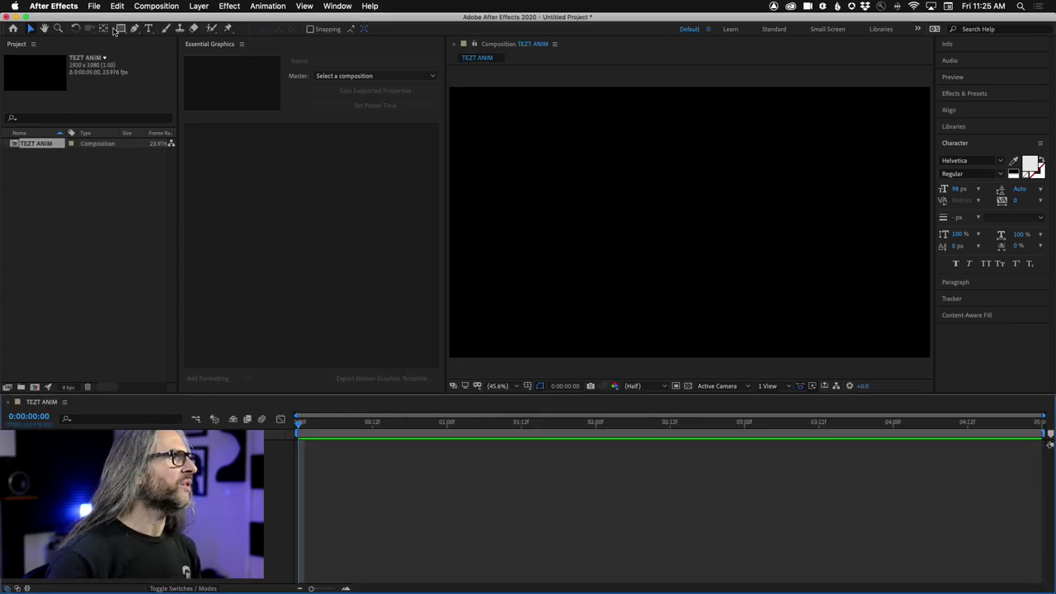
Create a 'HELLO' text layer and centre it horizontally and vertically with the Align panel
click(150, 29)
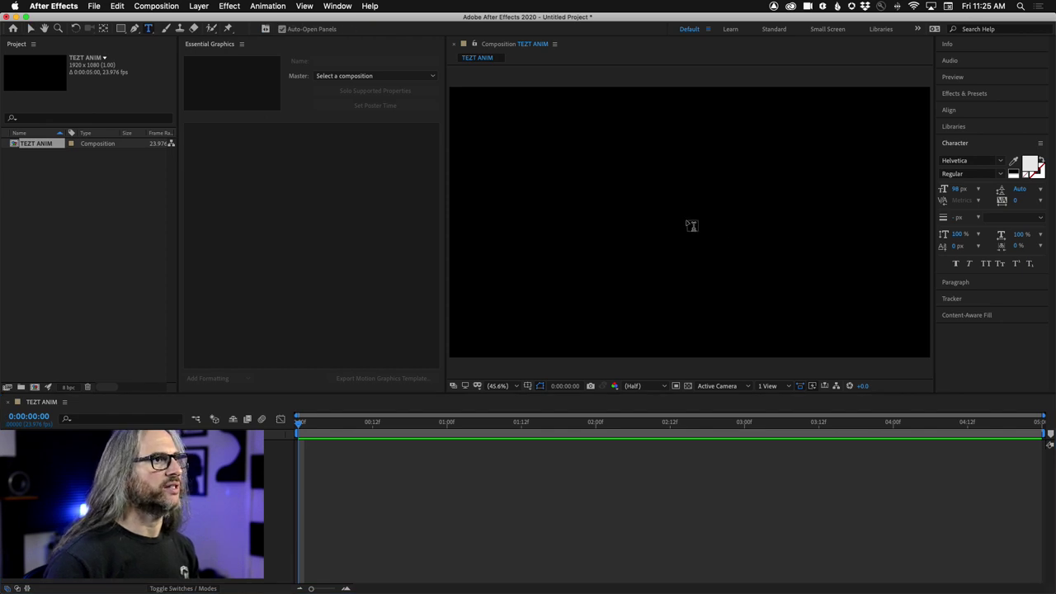
click(691, 225)
text(HELLO)
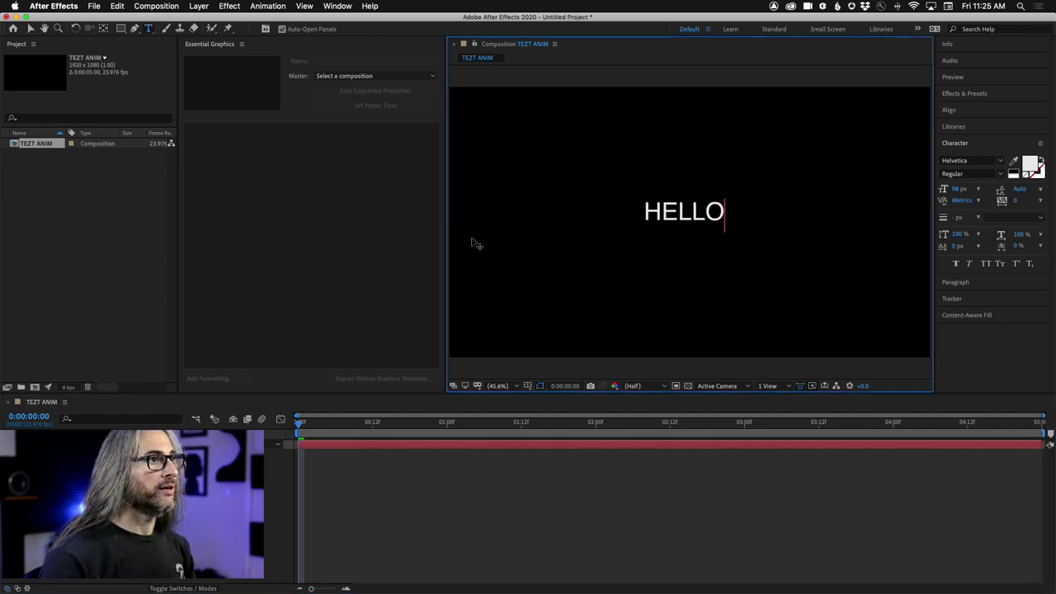
click(968, 111)
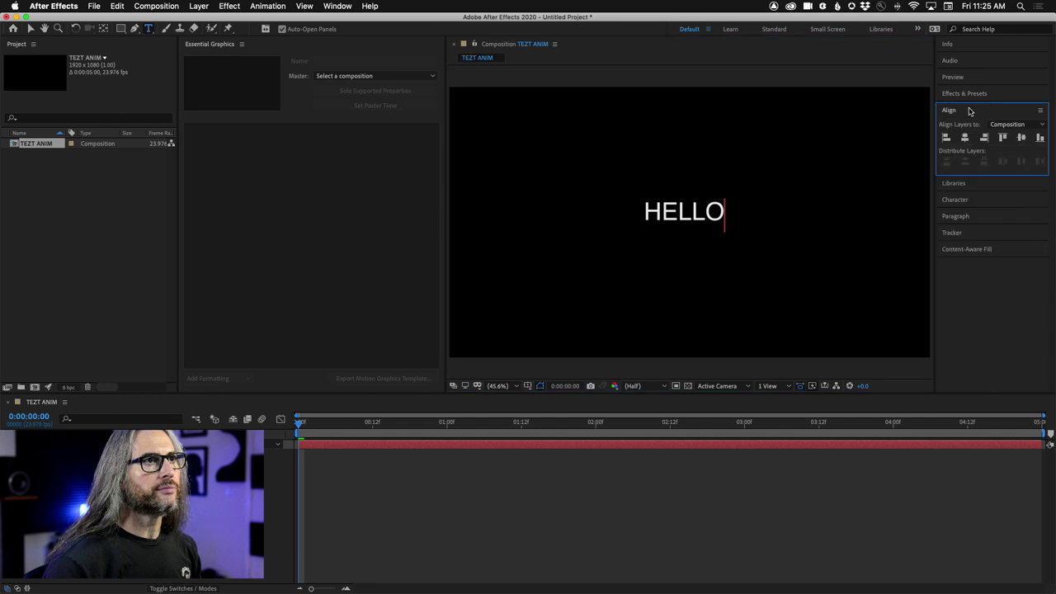
click(967, 141)
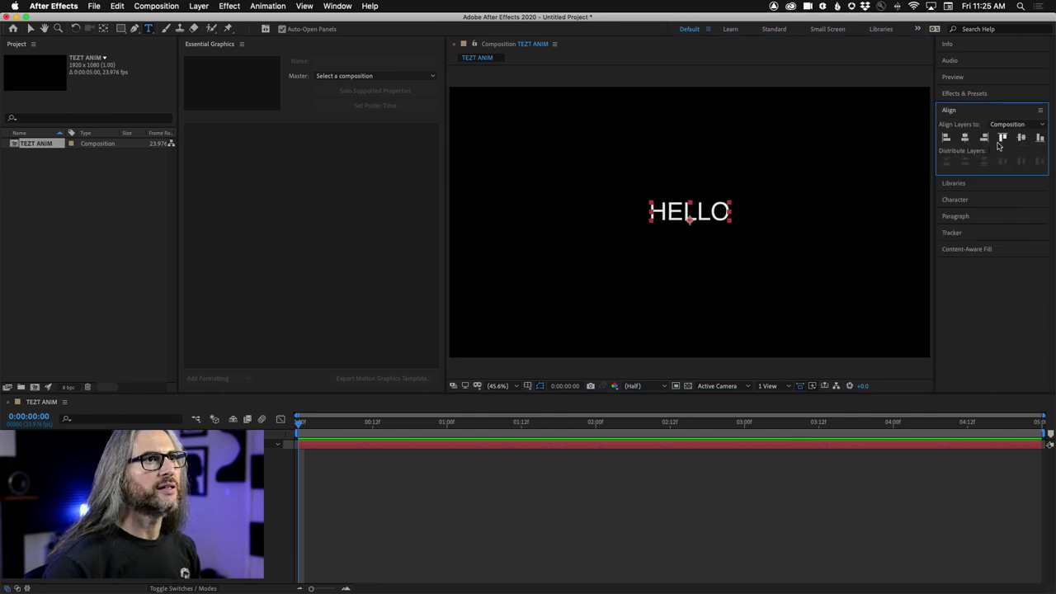
click(1021, 138)
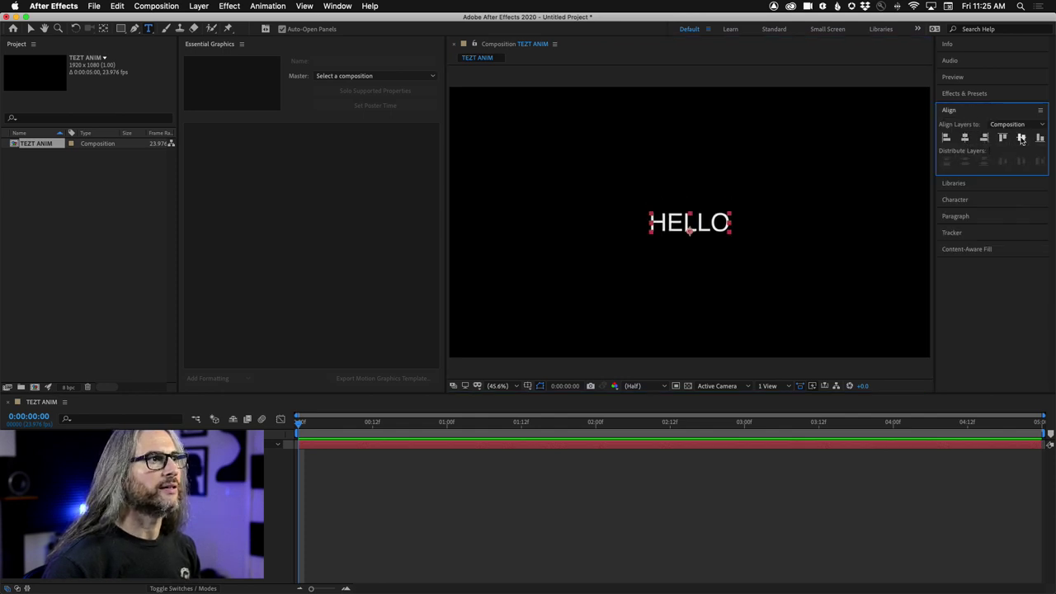
click(206, 495)
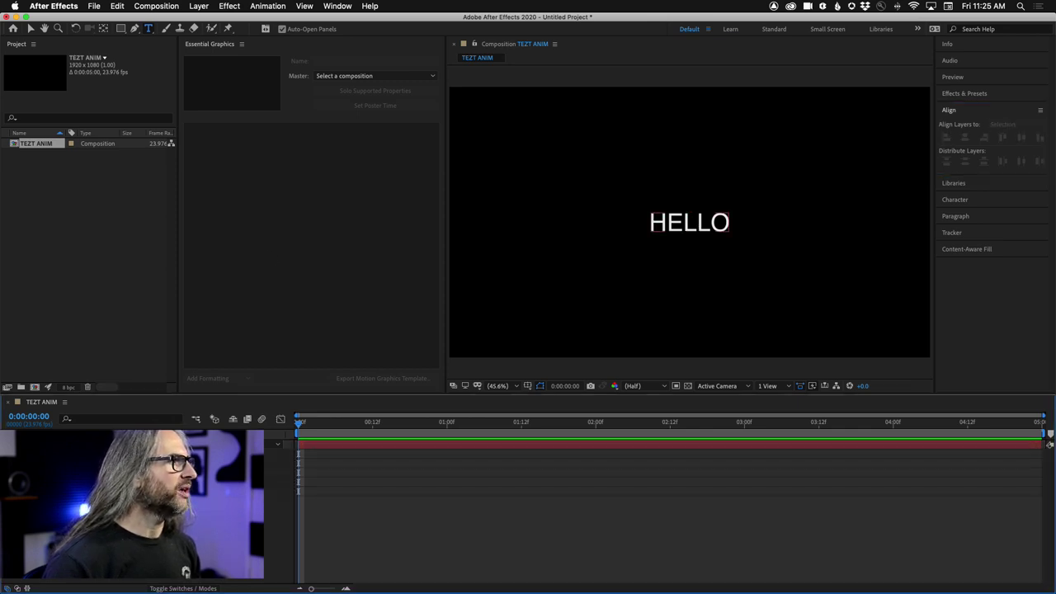
Add HELLO's Source Text to Essential Graphics and allow font size adjustment
drag(165, 462, 278, 211)
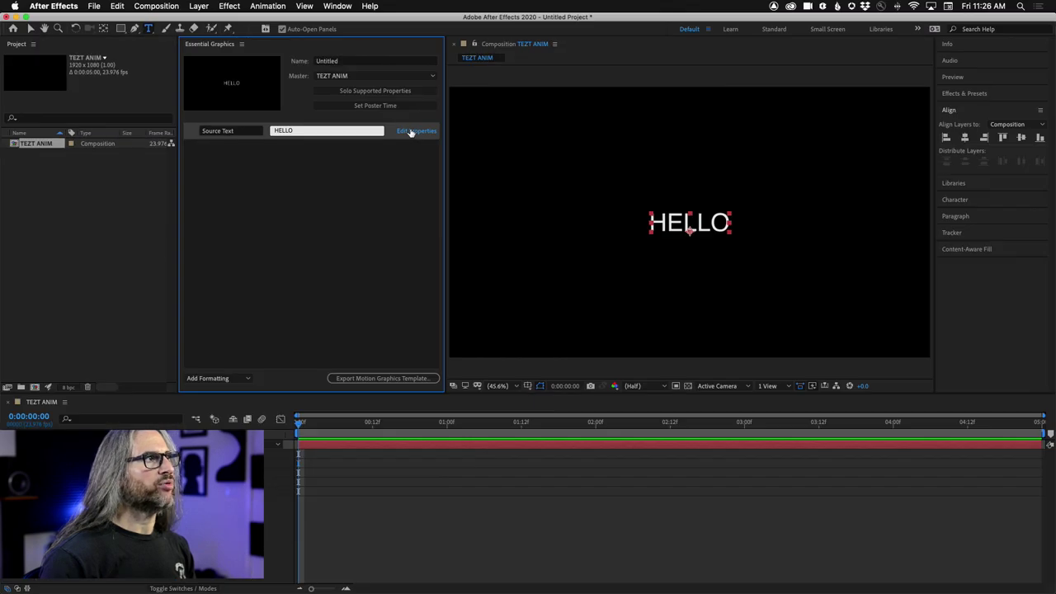
click(410, 133)
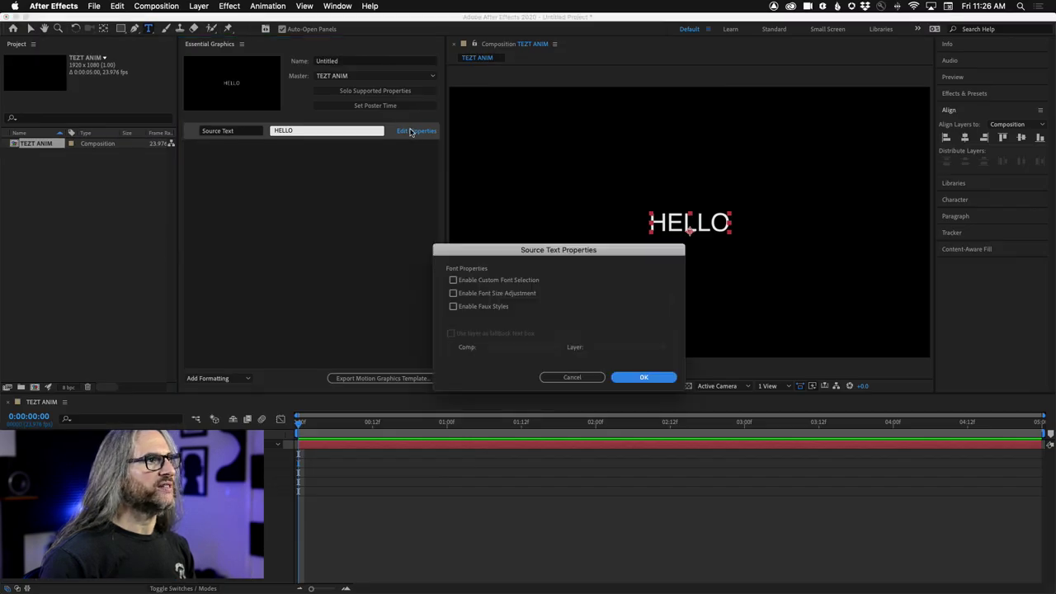
drag(482, 252, 612, 144)
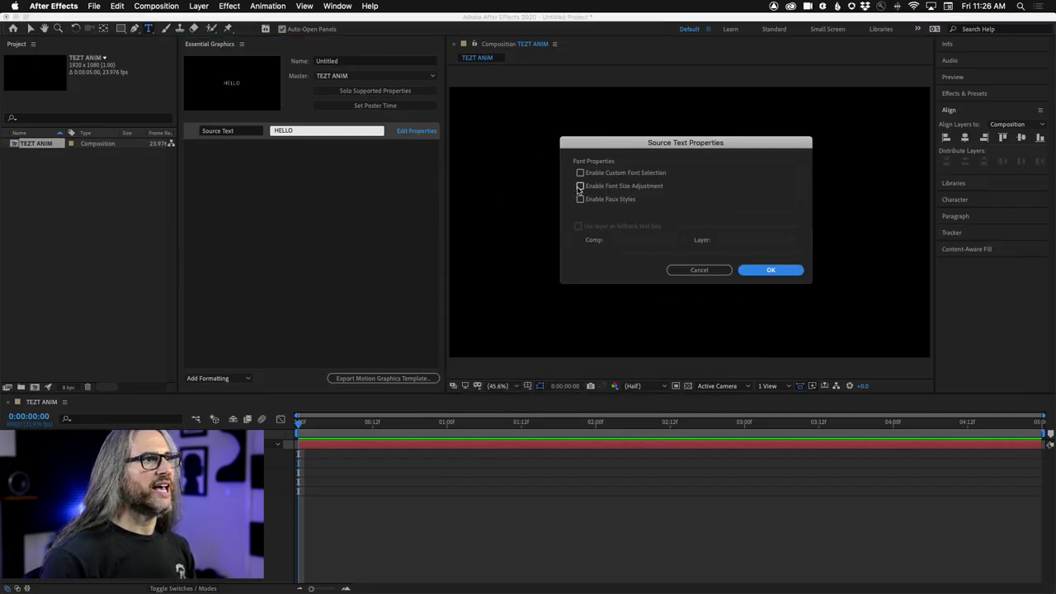
click(580, 186)
click(767, 270)
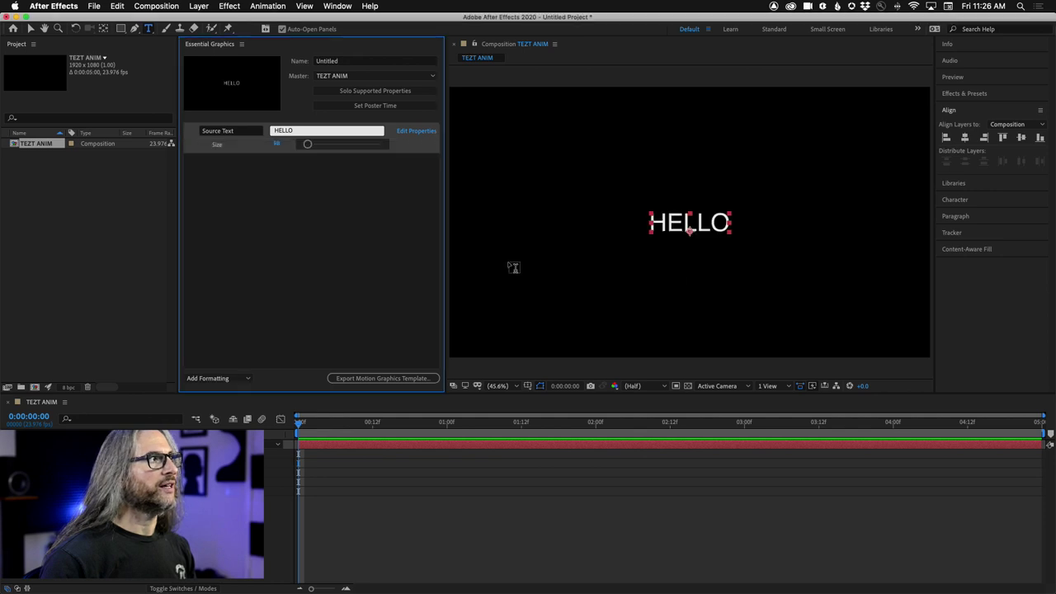
Also allow custom font selection for the Source Text property, then return to Premiere Pro
click(403, 132)
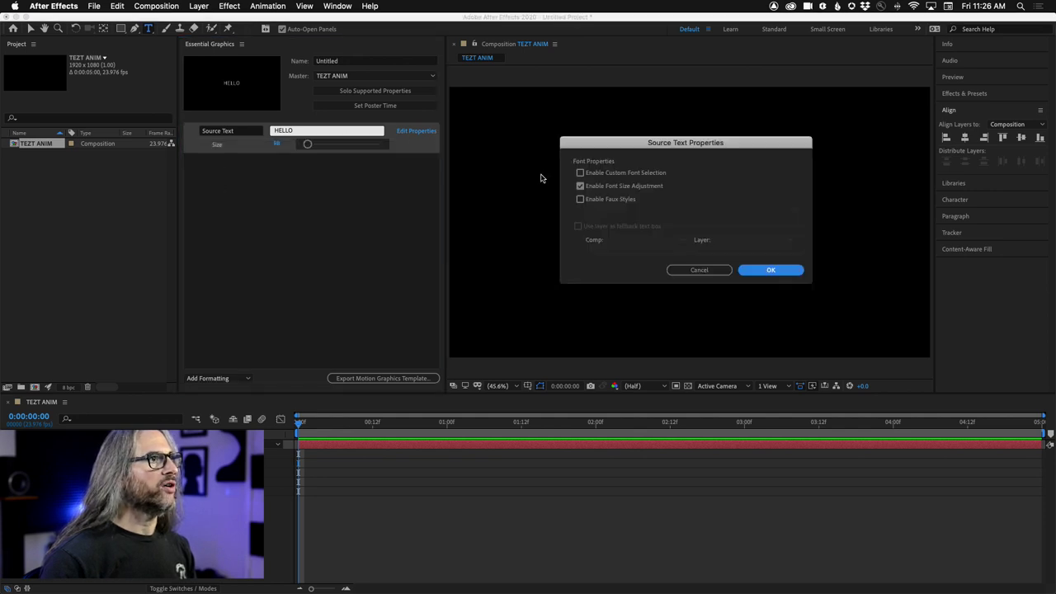
click(579, 174)
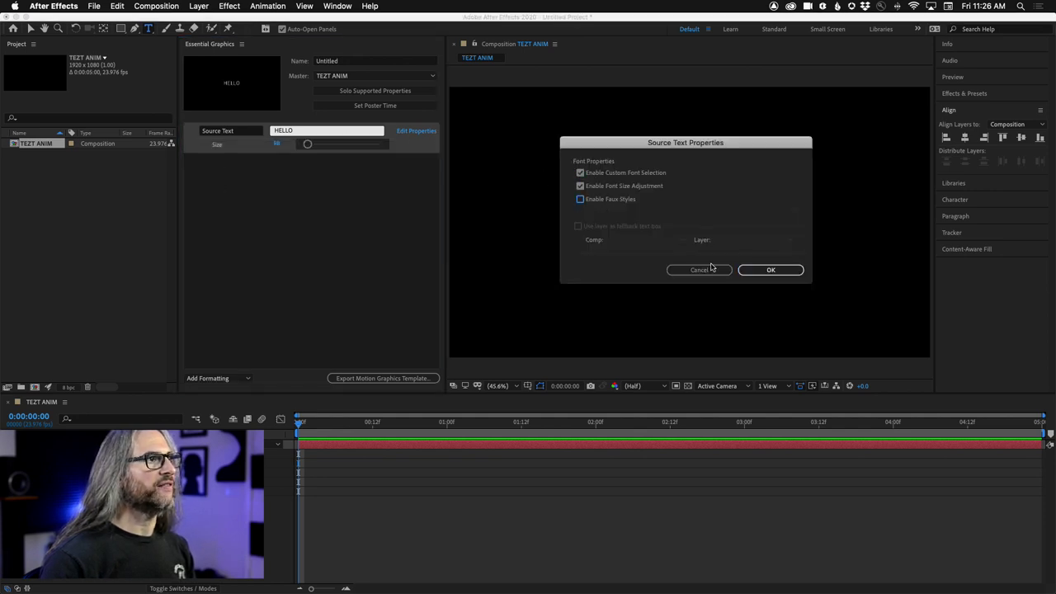
click(750, 270)
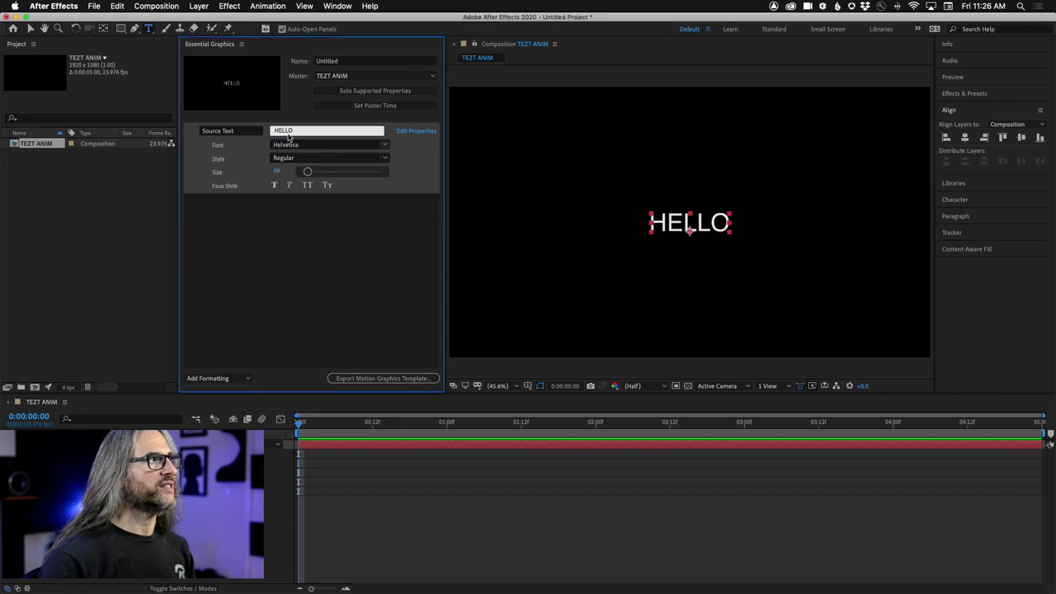
key(super+Tab)
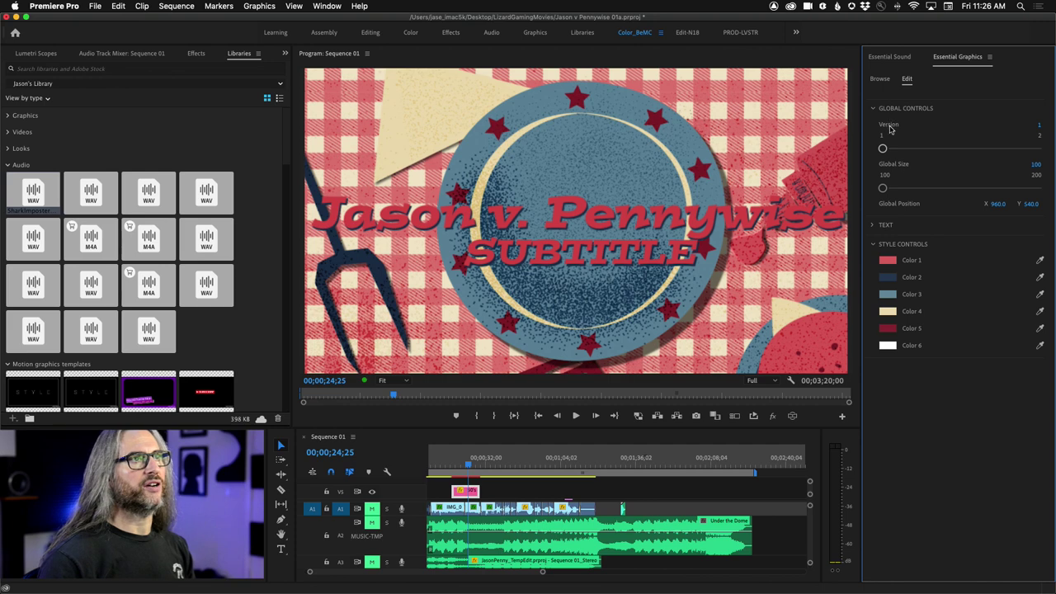
Expand the TEXT section to show the 'Jason v. Pennywise' and 'SUBTITLE' text settings
click(873, 225)
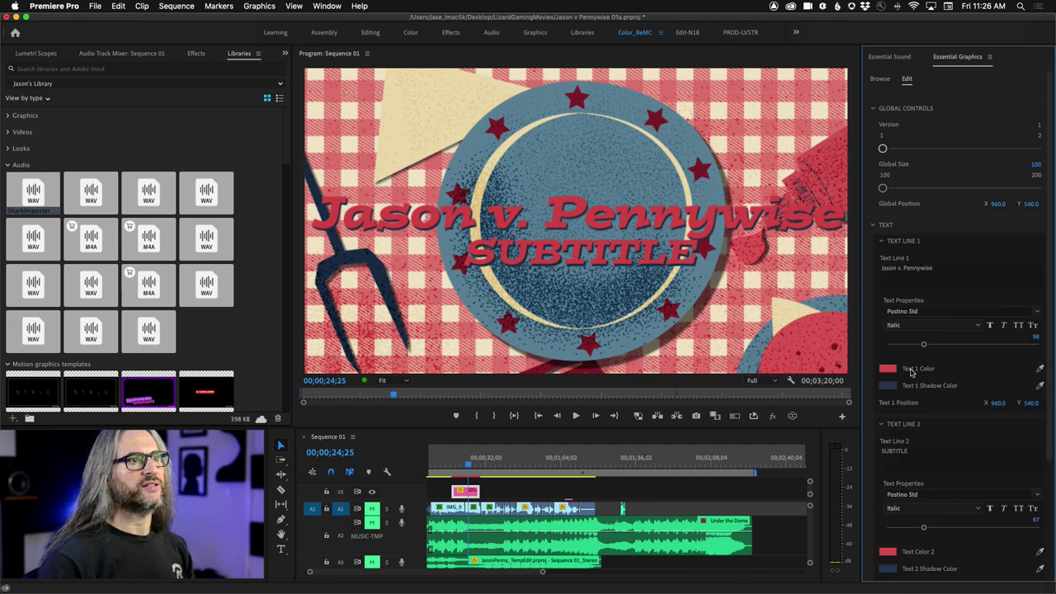